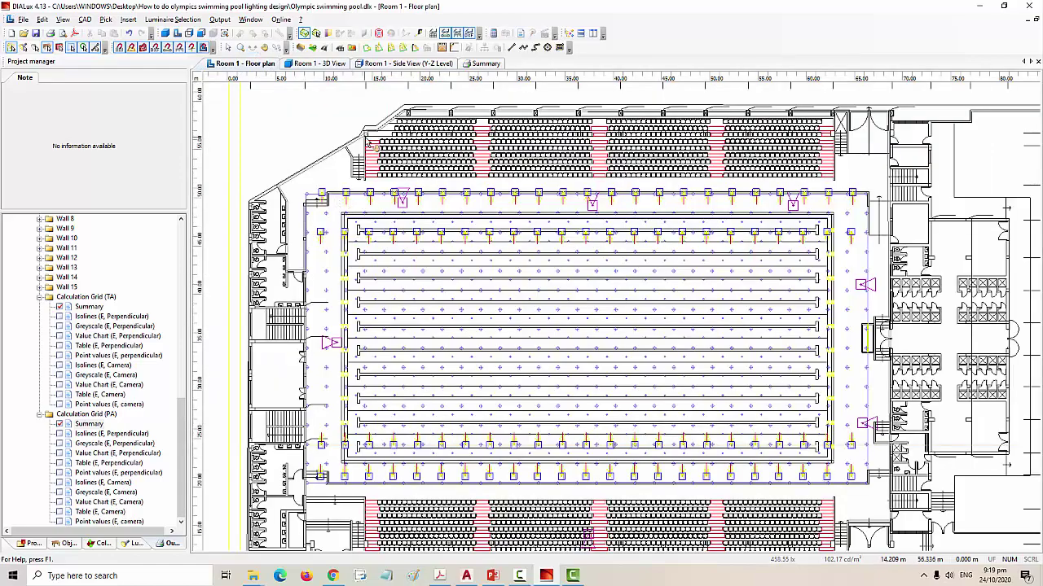
- Insert a calculation surface on the upper spectator stand in the floor plan, discarding the existing calculation results
{"action": "middle_click_drag", "start_coordinate": [366, 143], "coordinate": [338, 213]}
{"action": "scroll", "coordinate": [450, 198], "scroll_direction": "up", "scroll_amount": 3}
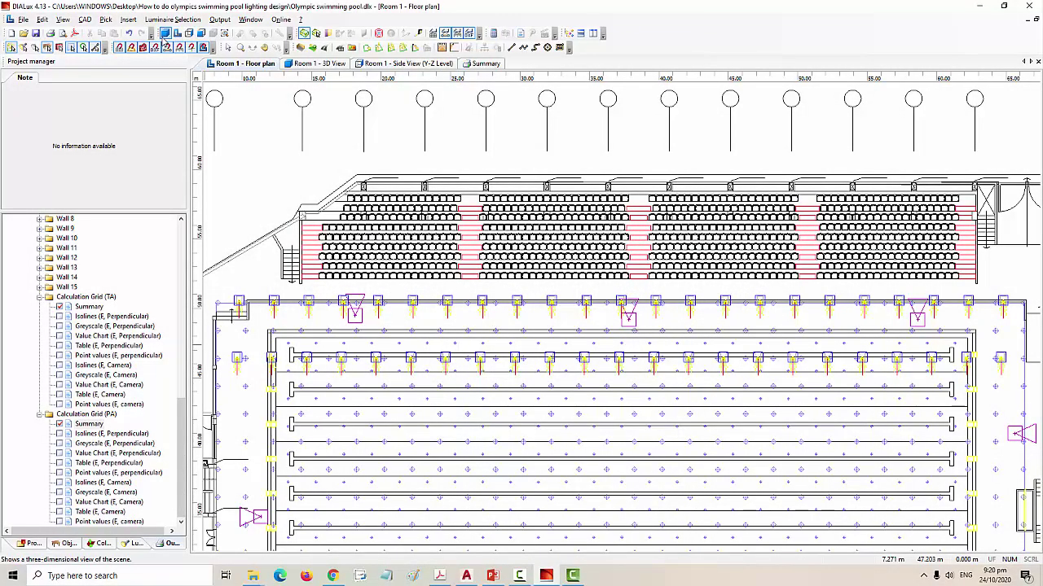
{"action": "left_click", "coordinate": [25, 541]}
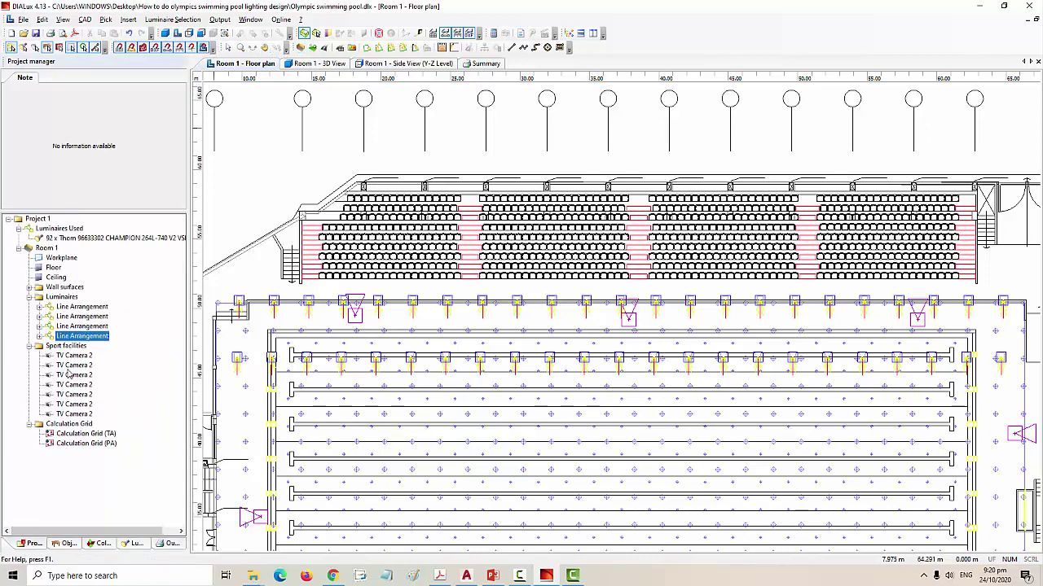
{"action": "left_click", "coordinate": [62, 544]}
{"action": "left_click", "coordinate": [95, 544]}
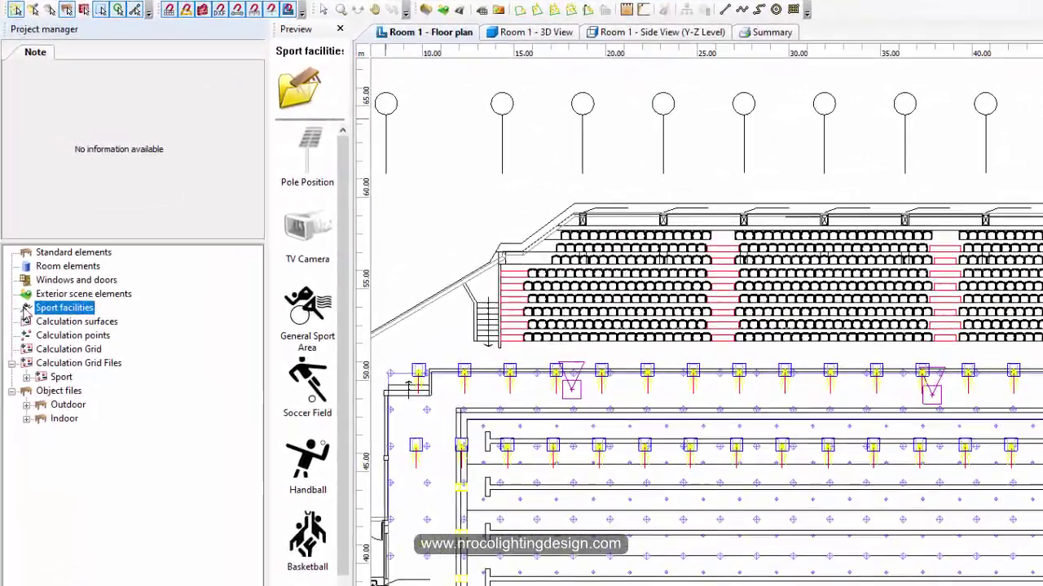
{"action": "left_click", "coordinate": [51, 254]}
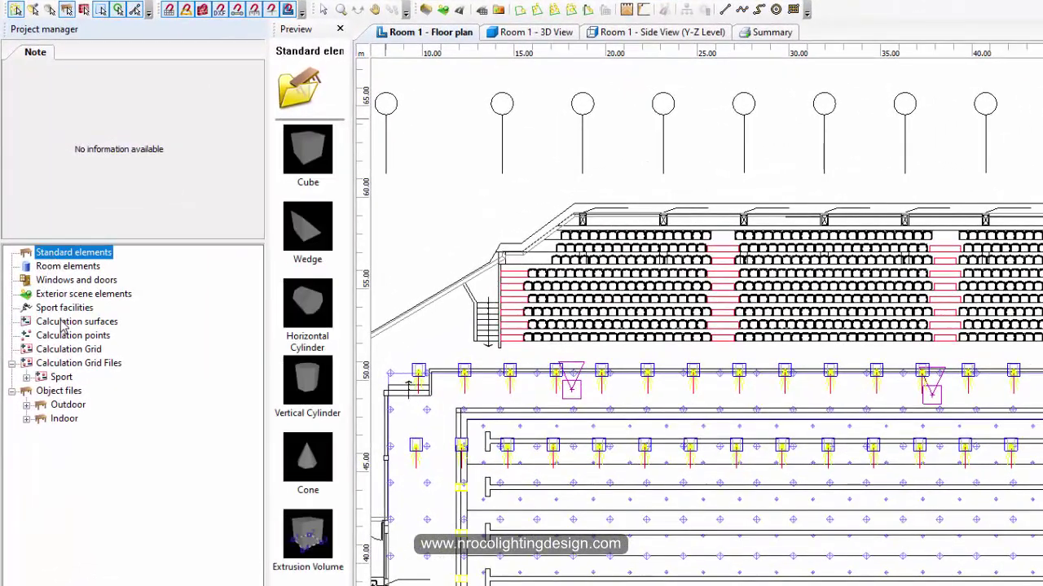
{"action": "left_click", "coordinate": [77, 323]}
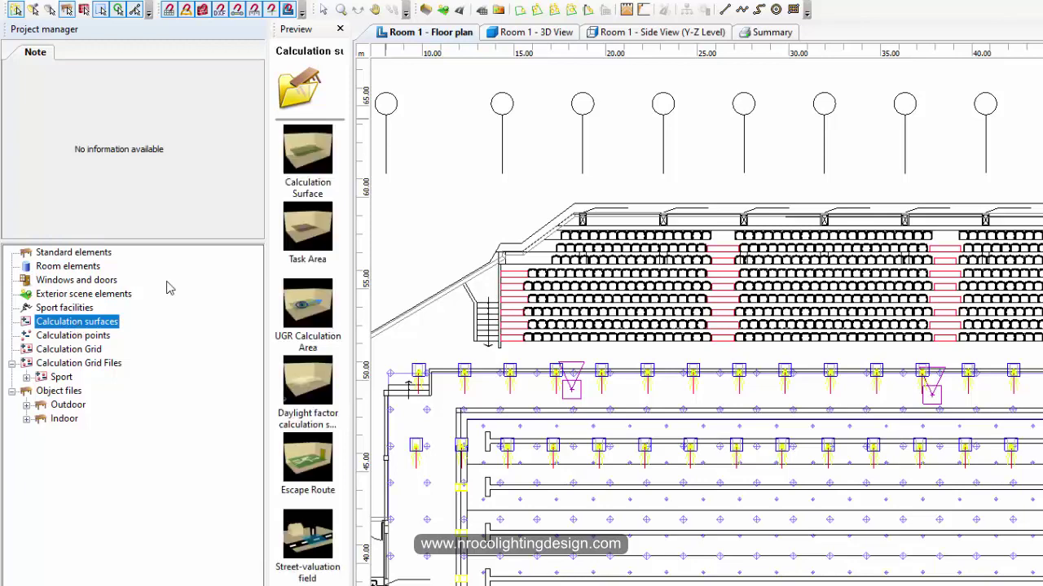
{"action": "left_click", "coordinate": [317, 174]}
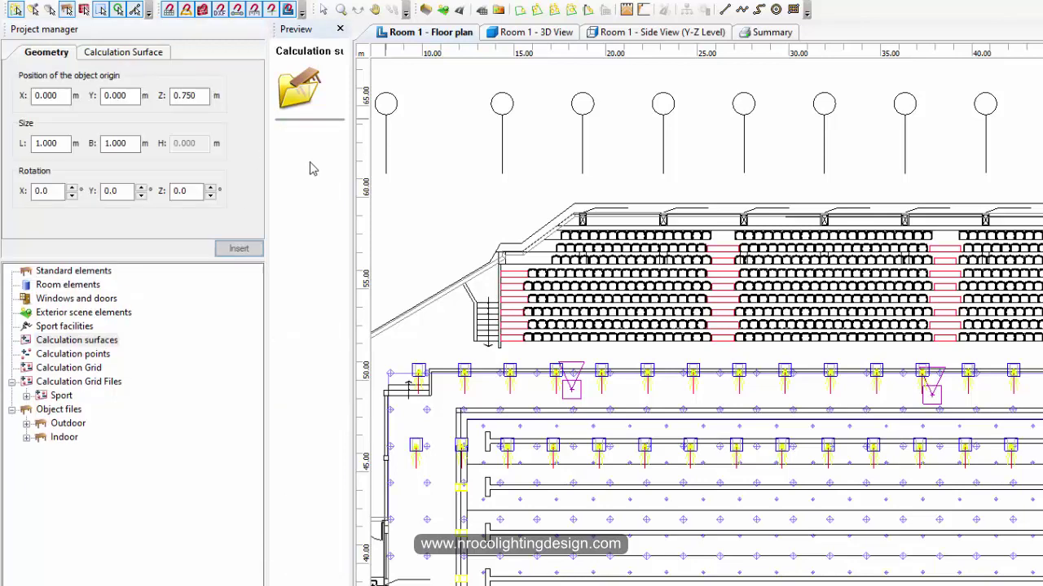
{"action": "left_click_drag", "start_coordinate": [302, 150], "coordinate": [822, 301]}
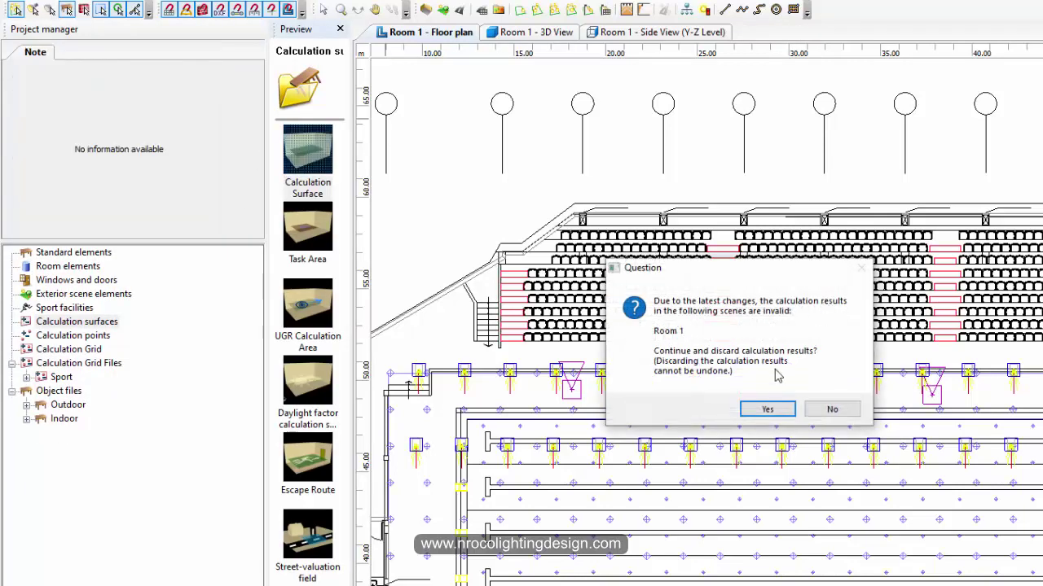
{"action": "left_click", "coordinate": [768, 410]}
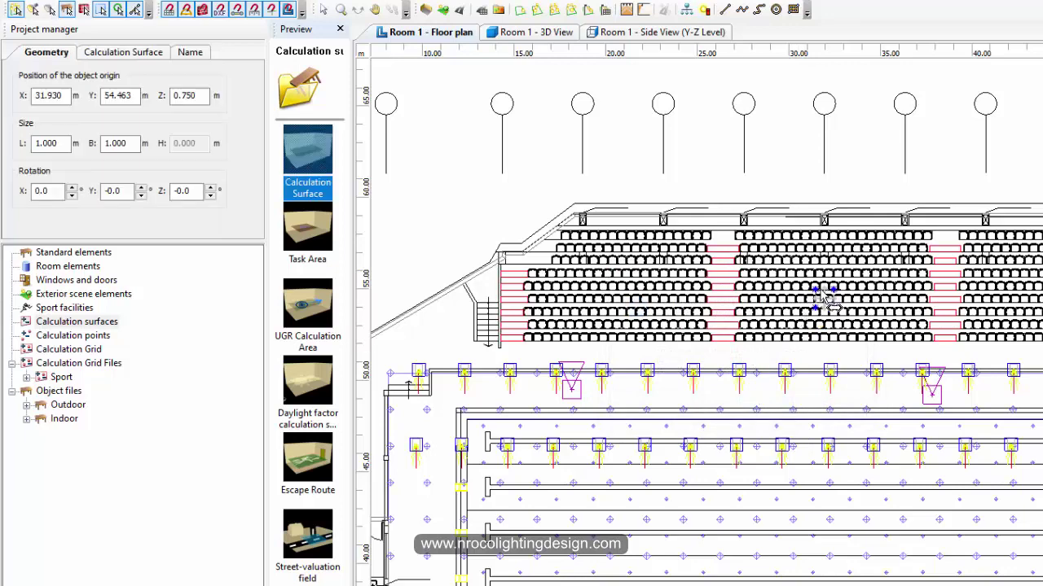
- Stretch the calculation surface over the whole upper spectator stand, making it about 48.5 m long and 5.92 m wide
{"action": "scroll", "coordinate": [825, 297], "scroll_direction": "up", "scroll_amount": 4}
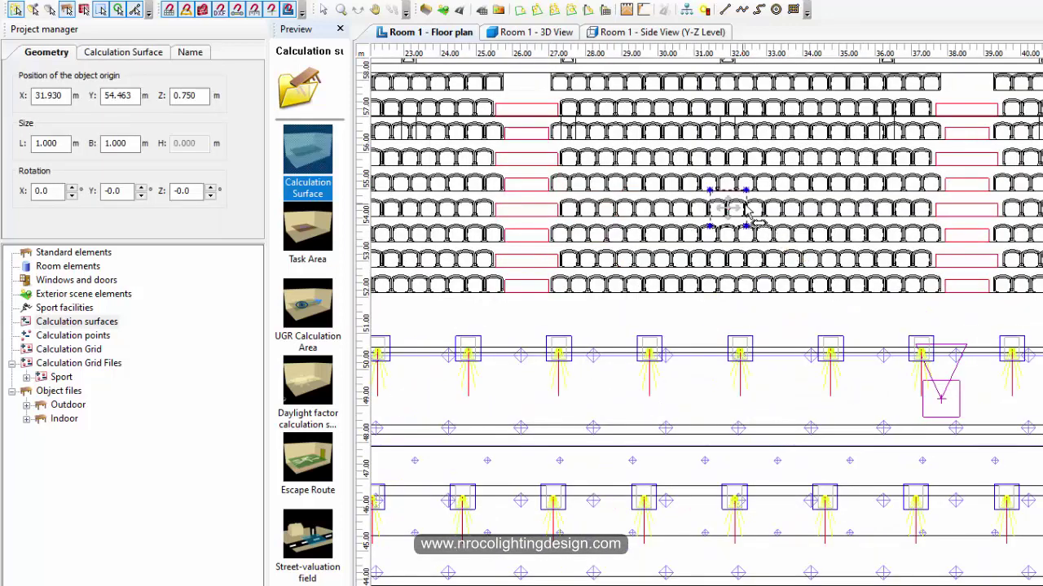
{"action": "left_click_drag", "start_coordinate": [746, 225], "coordinate": [838, 298]}
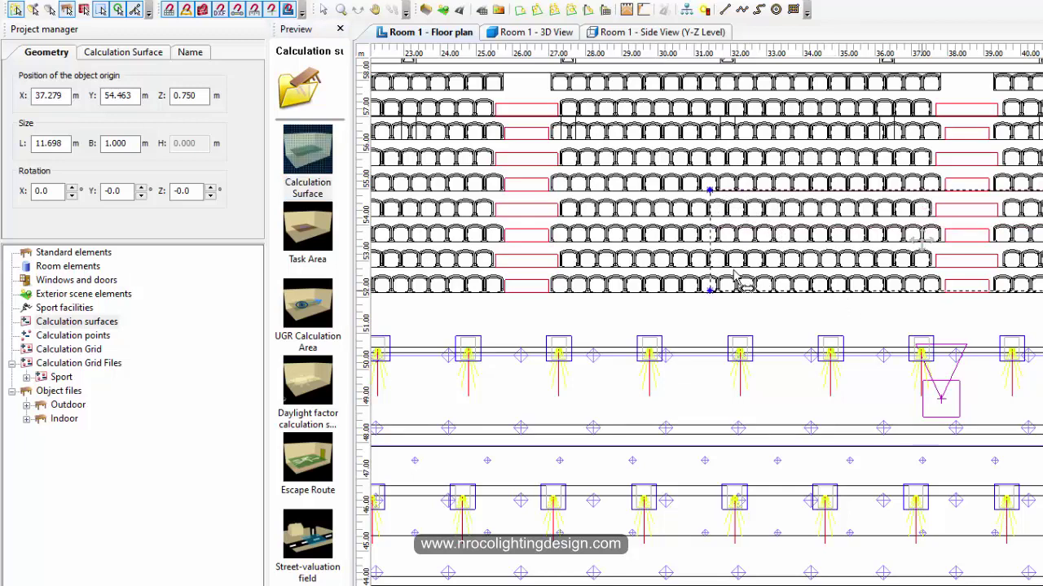
{"action": "scroll", "coordinate": [888, 282], "scroll_direction": "down", "scroll_amount": 1}
{"action": "middle_click_drag", "start_coordinate": [889, 282], "coordinate": [1010, 307]}
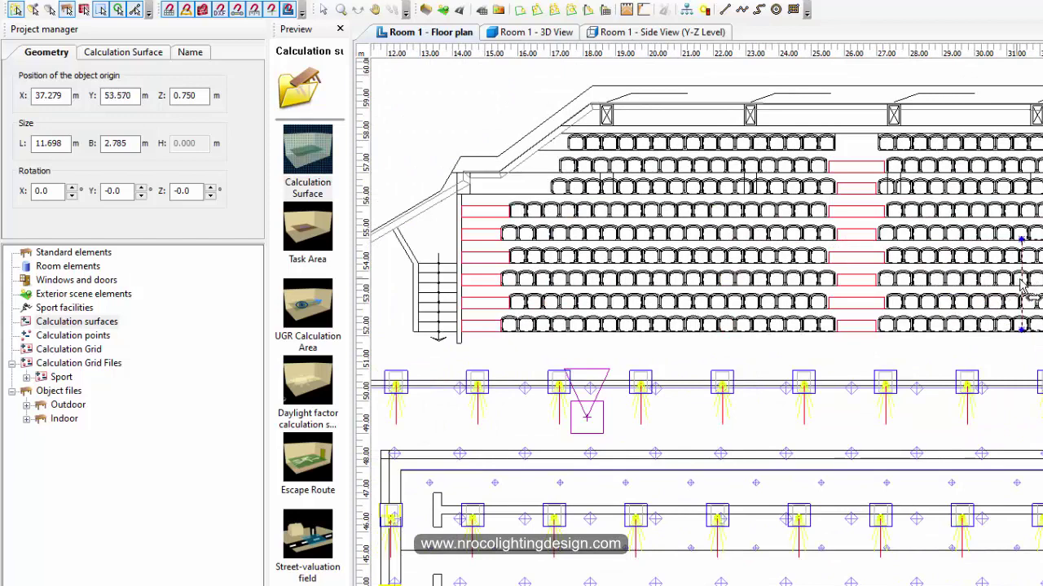
{"action": "left_click_drag", "start_coordinate": [494, 248], "coordinate": [463, 247]}
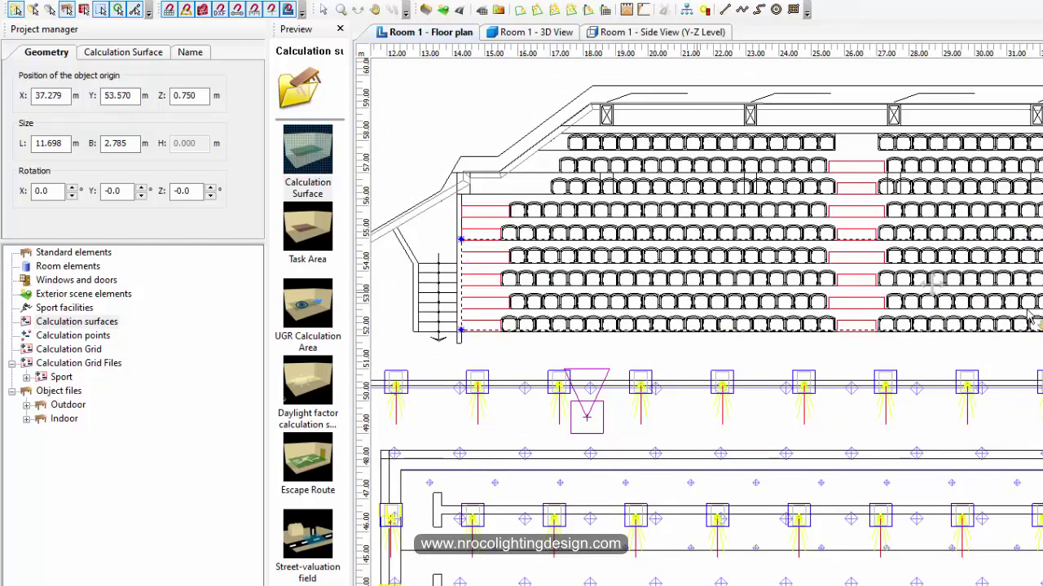
{"action": "scroll", "coordinate": [1033, 319], "scroll_direction": "down", "scroll_amount": 2}
{"action": "scroll", "coordinate": [1033, 319], "scroll_direction": "up", "scroll_amount": 1}
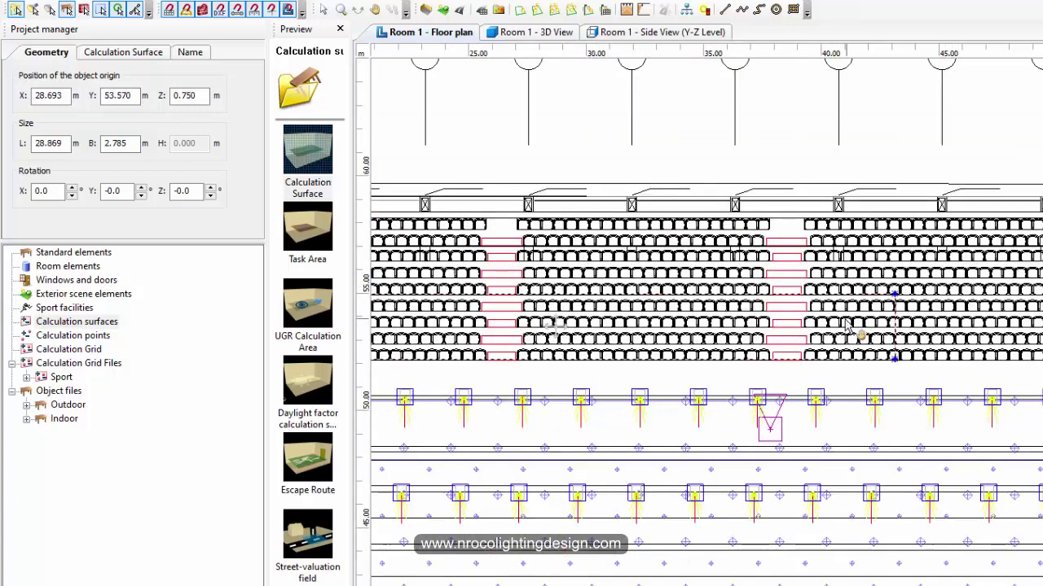
{"action": "middle_click_drag", "start_coordinate": [844, 325], "coordinate": [728, 333]}
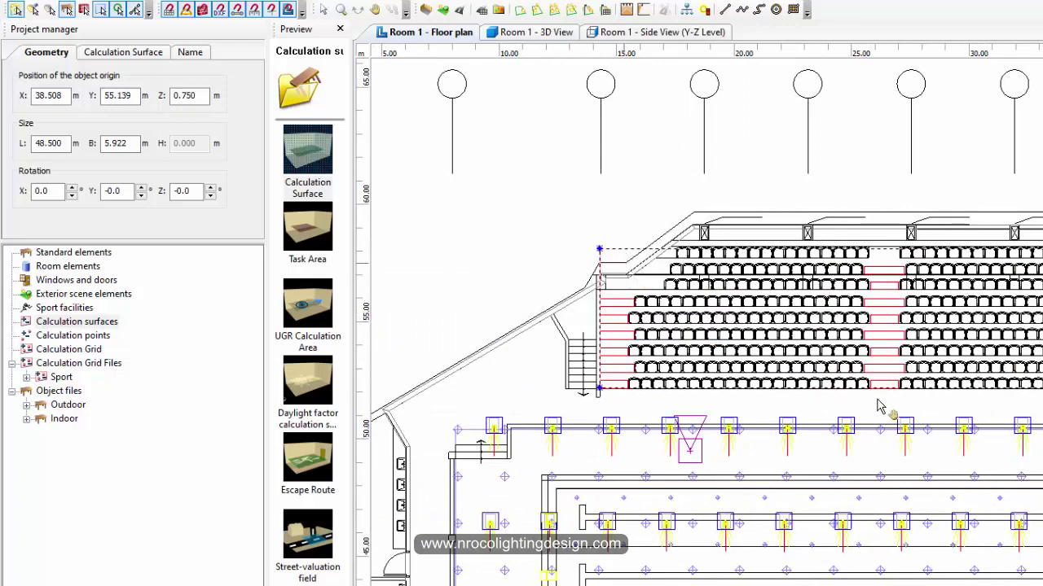
- Place a second calculation surface of the same size over the seating of the lower spectator stand
{"action": "scroll", "coordinate": [852, 396], "scroll_direction": "down", "scroll_amount": 2}
{"action": "scroll", "coordinate": [956, 418], "scroll_direction": "down", "scroll_amount": 1}
{"action": "scroll", "coordinate": [920, 391], "scroll_direction": "down", "scroll_amount": 1}
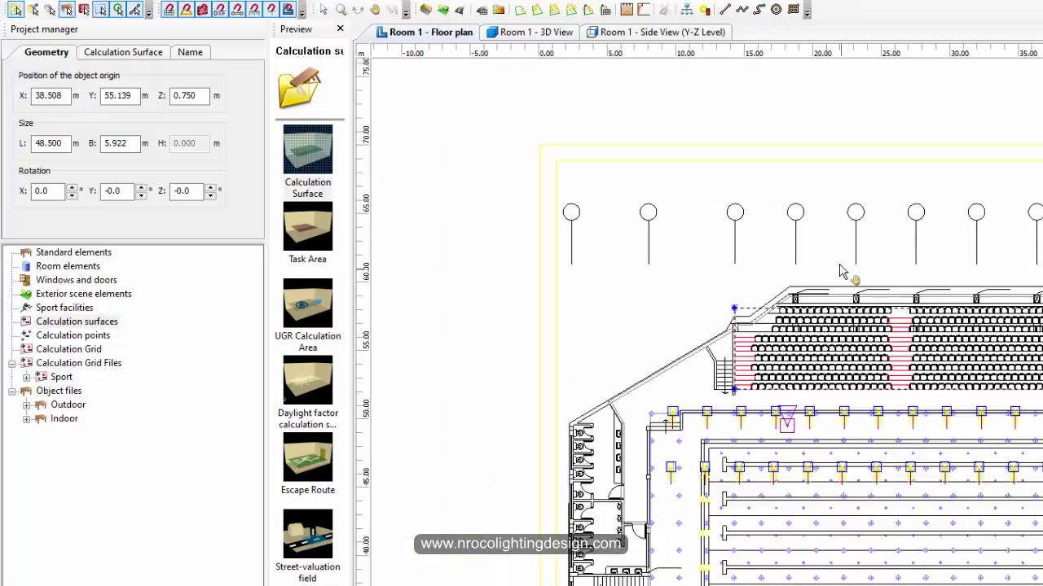
{"action": "middle_click_drag", "start_coordinate": [1042, 458], "coordinate": [927, 299]}
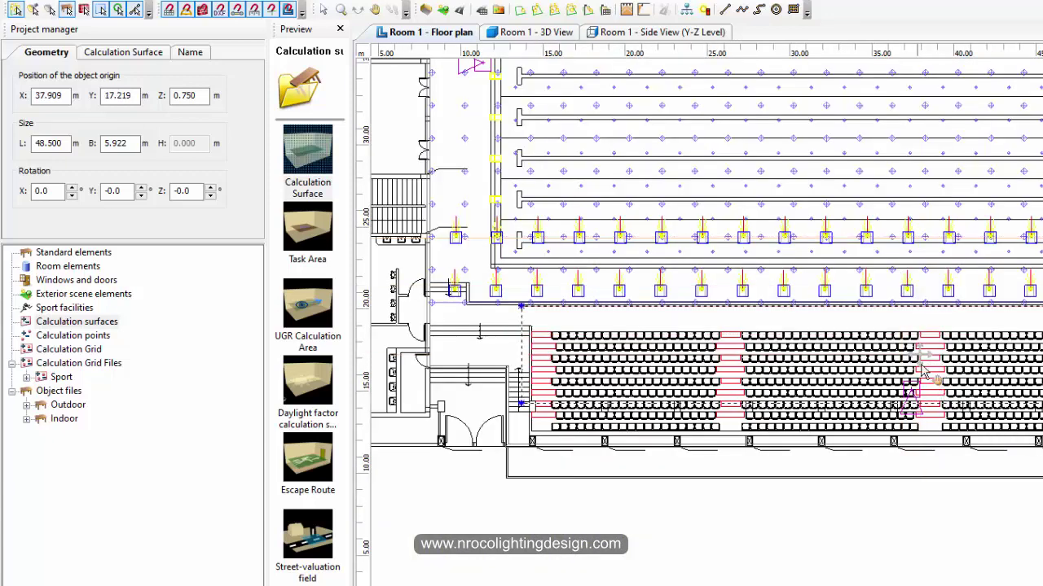
{"action": "left_click_drag", "start_coordinate": [924, 382], "coordinate": [958, 414]}
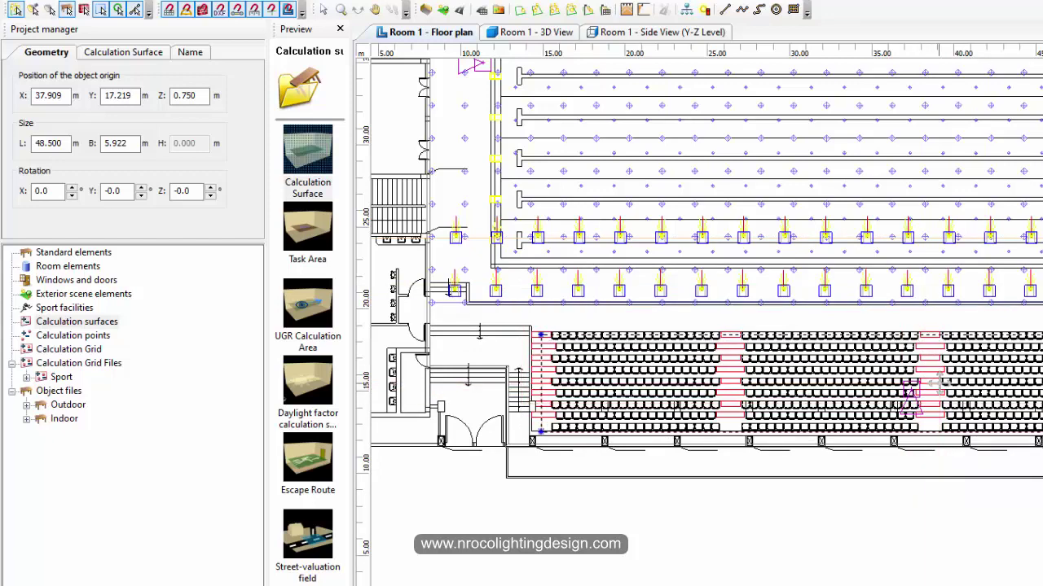
- Fit the second calculation surface to the edges of the lower stand, making it about 48.5 m long and 6.12 m wide
{"action": "scroll", "coordinate": [939, 383], "scroll_direction": "up", "scroll_amount": 1}
{"action": "middle_click_drag", "start_coordinate": [940, 383], "coordinate": [636, 334]}
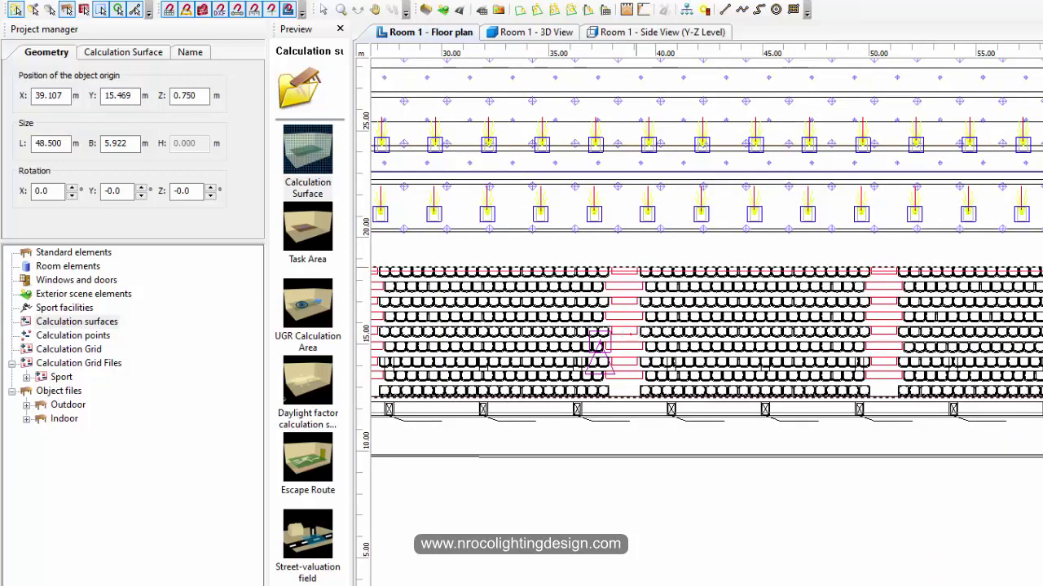
{"action": "middle_click_drag", "start_coordinate": [1033, 405], "coordinate": [1034, 404]}
{"action": "middle_click_drag", "start_coordinate": [594, 407], "coordinate": [926, 400]}
{"action": "middle_click_drag", "start_coordinate": [565, 363], "coordinate": [699, 384]}
{"action": "middle_click_drag", "start_coordinate": [572, 340], "coordinate": [581, 342]}
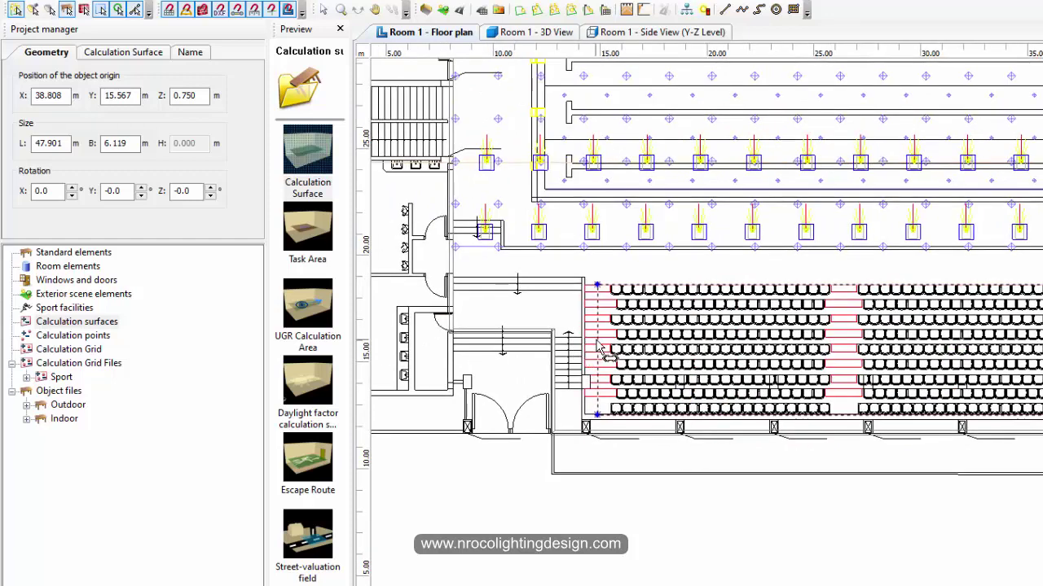
{"action": "left_click_drag", "start_coordinate": [596, 342], "coordinate": [587, 339]}
- Rename the lower stand's calculation surface as Audience
{"action": "left_click", "coordinate": [88, 52]}
{"action": "left_click", "coordinate": [49, 53]}
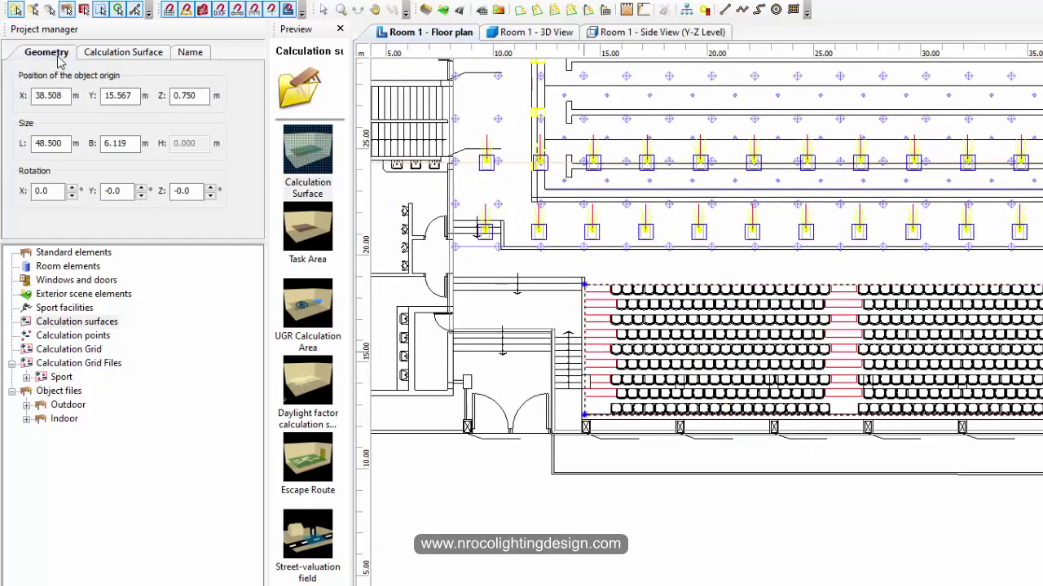
{"action": "left_click", "coordinate": [191, 51]}
{"action": "left_click_drag", "start_coordinate": [169, 77], "coordinate": [3, 79]}
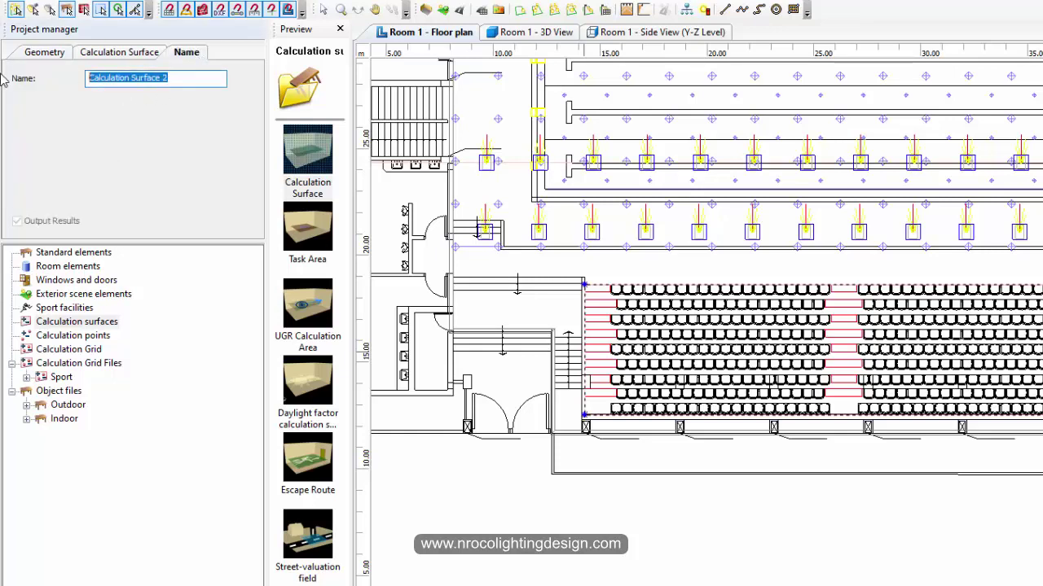
{"action": "type", "text": "Audience"}
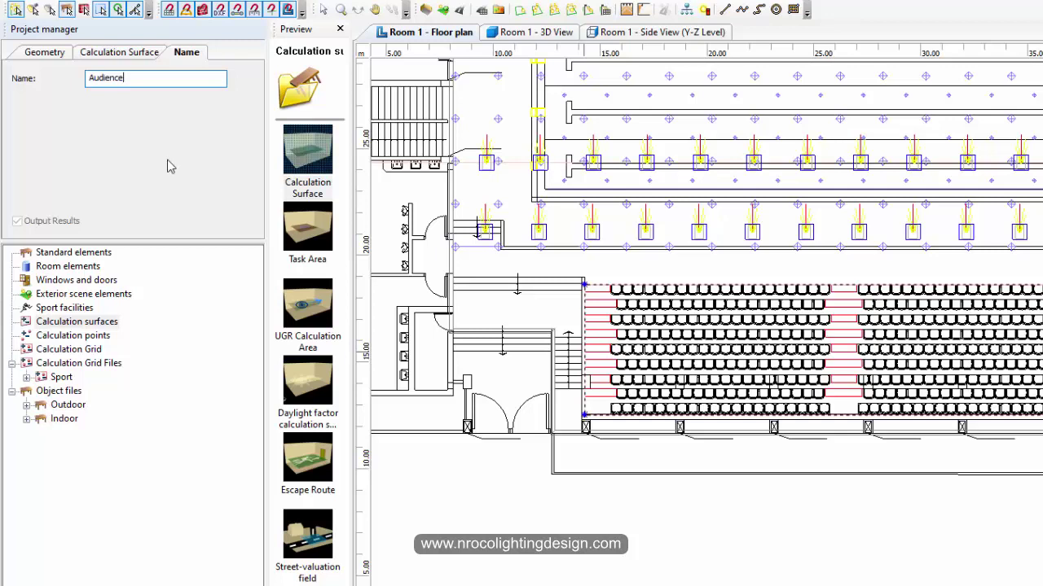
{"action": "key", "text": "ctrl+a"}
- Choose Perpendicular Illuminance as the calculation type of the lower stand's surface
{"action": "left_click", "coordinate": [120, 54]}
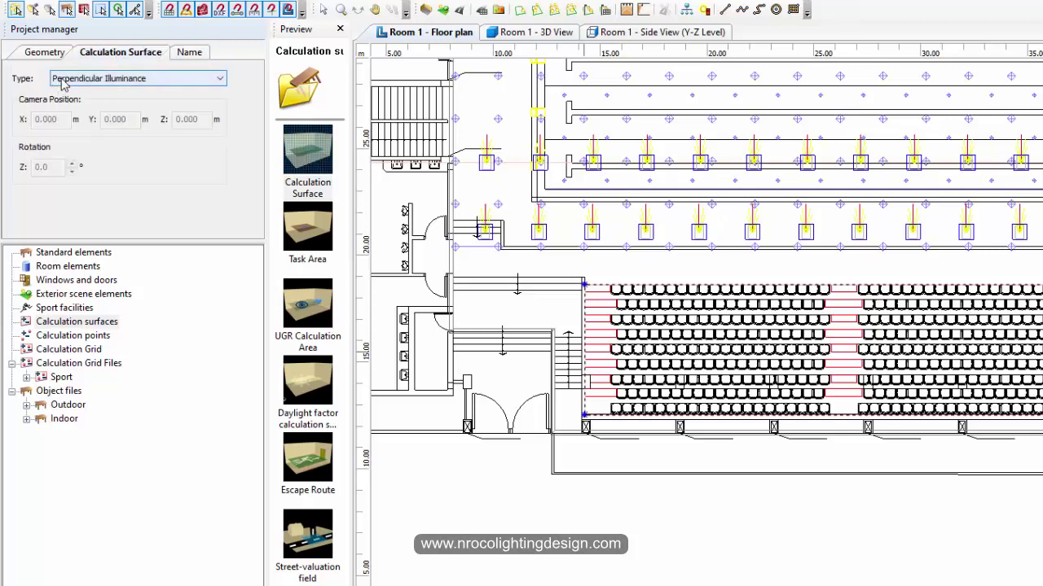
{"action": "left_click", "coordinate": [97, 79]}
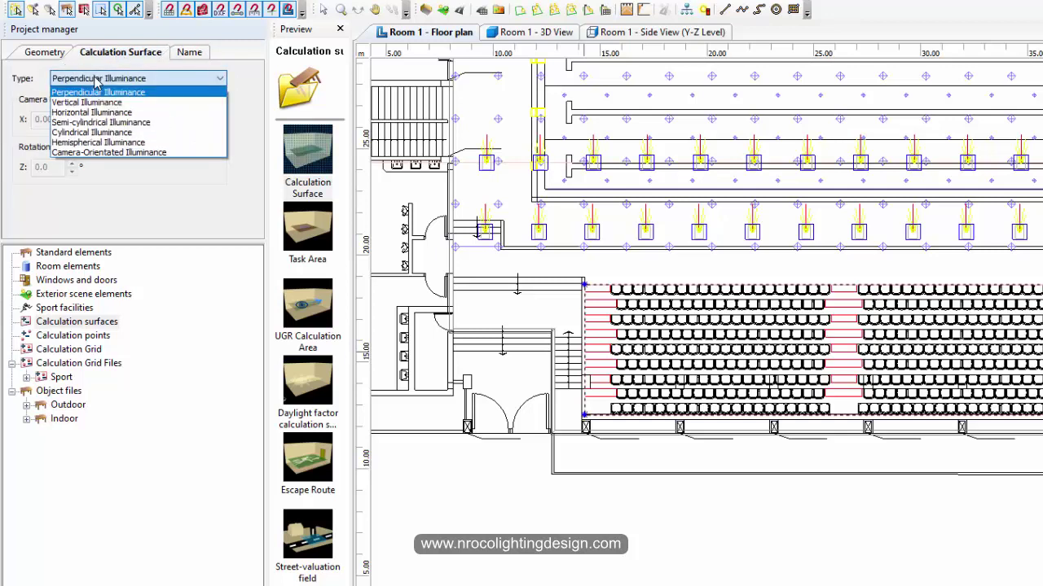
{"action": "left_click", "coordinate": [98, 91]}
{"action": "left_click", "coordinate": [47, 53]}
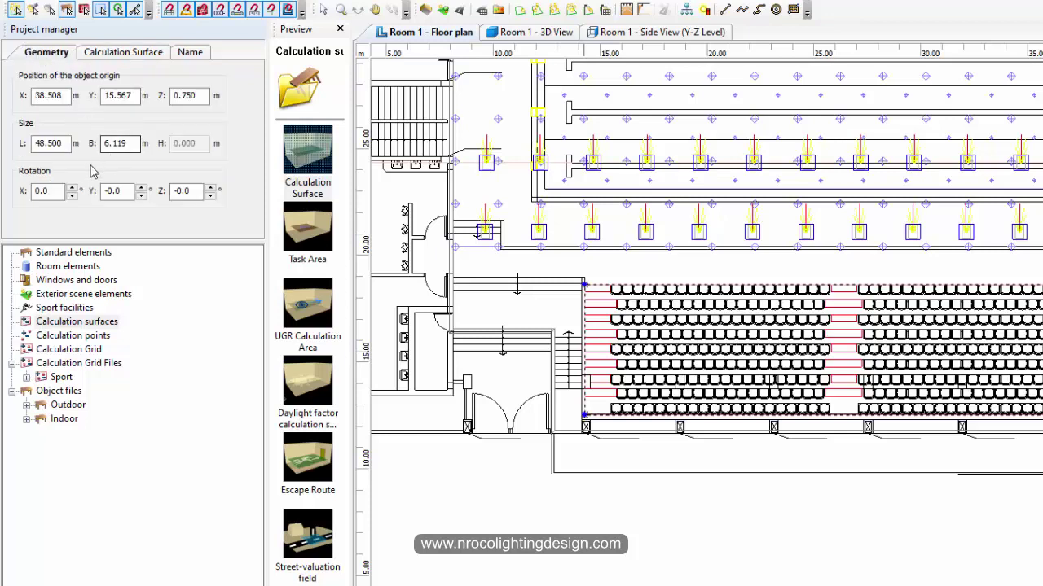
{"action": "left_click", "coordinate": [123, 148]}
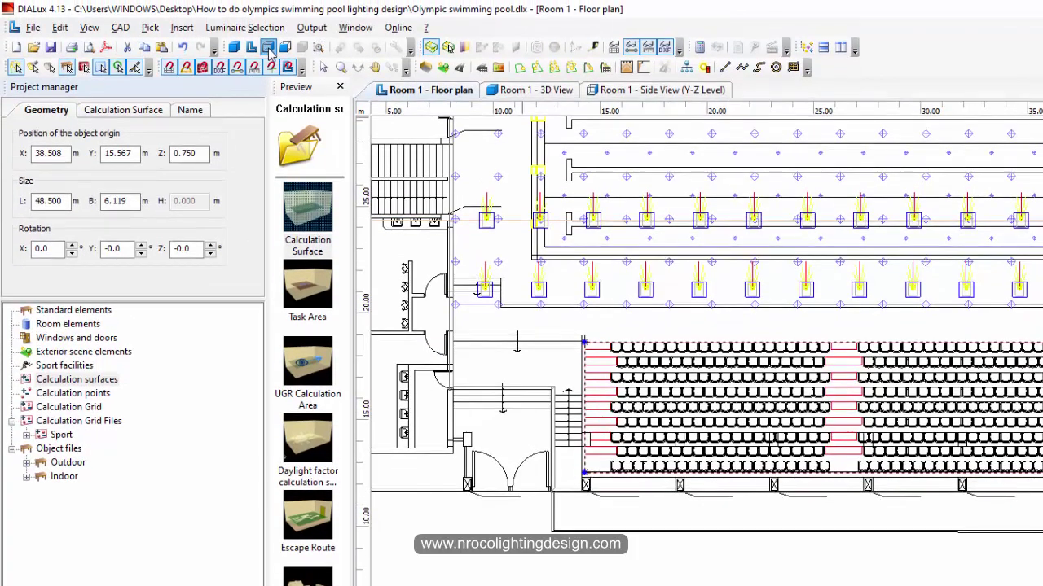
- In the Y-Z side view, tilt the lower stand's surface -25° about X and move it to about Y 14.6 m, Z 3.1 m
{"action": "left_click", "coordinate": [268, 47]}
{"action": "left_click_drag", "start_coordinate": [623, 425], "coordinate": [868, 225]}
{"action": "scroll", "coordinate": [689, 496], "scroll_direction": "up", "scroll_amount": 4}
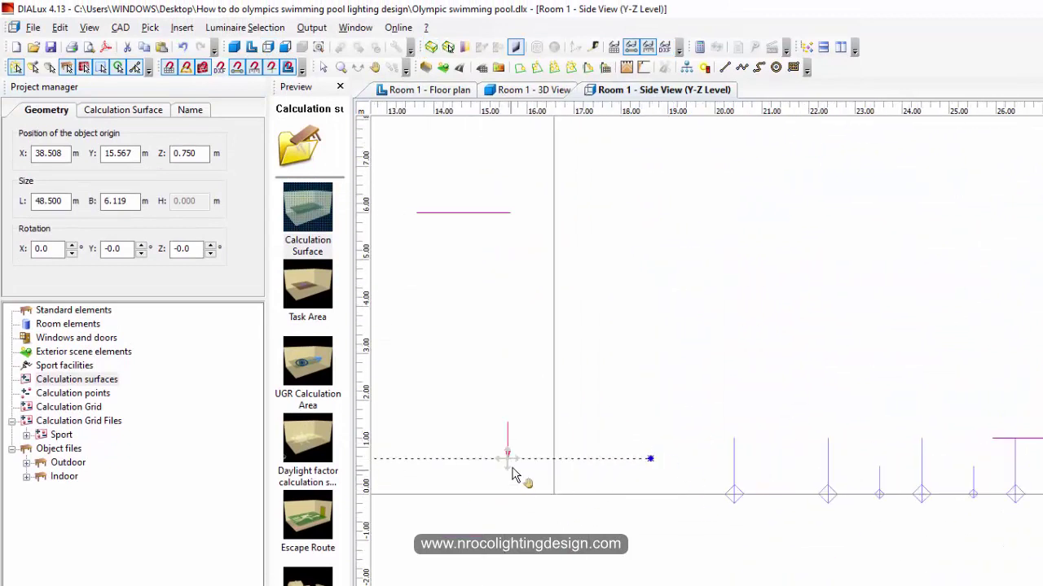
{"action": "left_click_drag", "start_coordinate": [557, 398], "coordinate": [773, 343]}
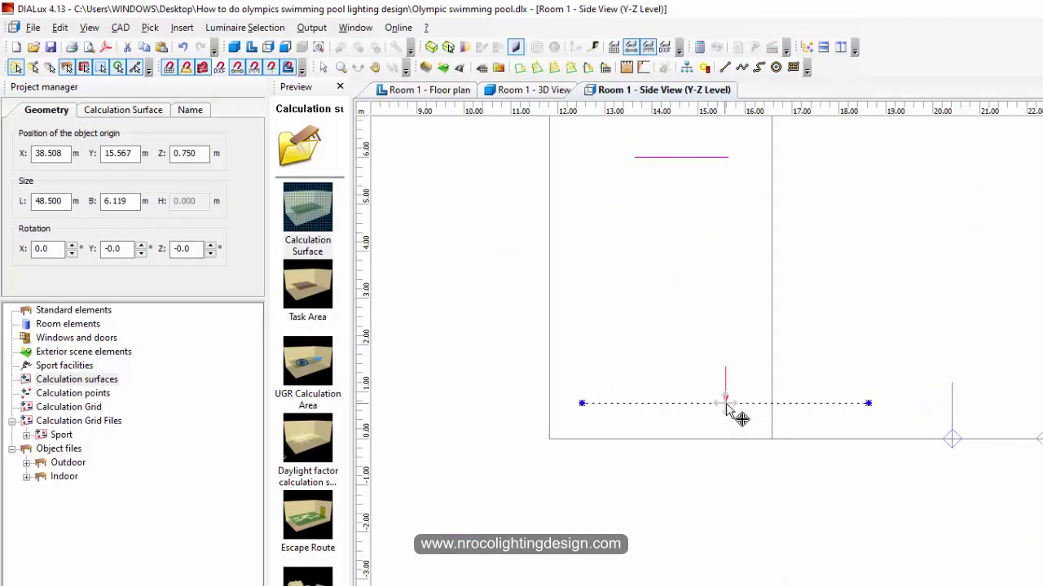
{"action": "right_click", "coordinate": [727, 405]}
{"action": "left_click", "coordinate": [758, 430]}
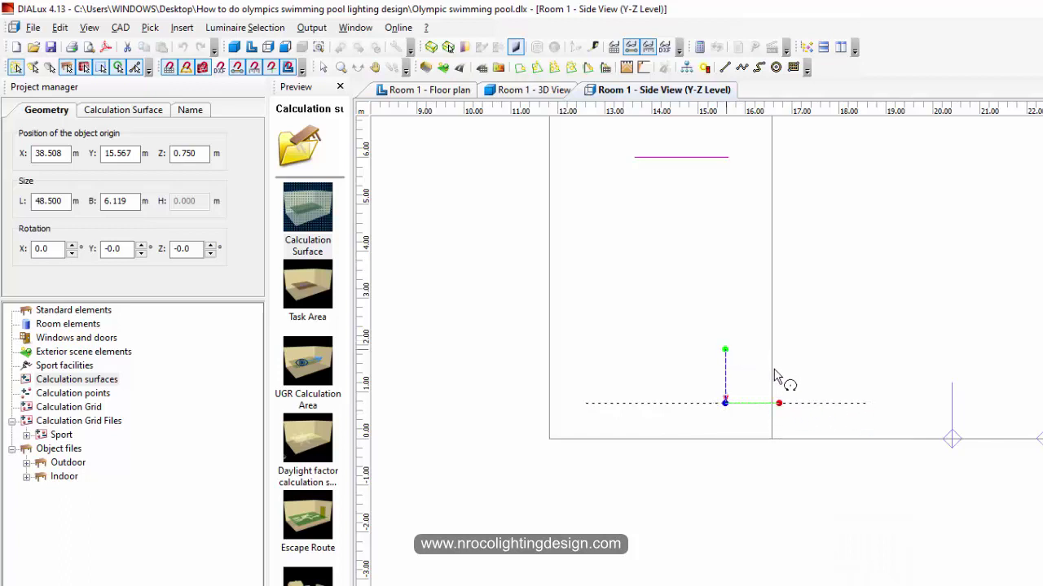
{"action": "left_click_drag", "start_coordinate": [780, 405], "coordinate": [681, 293]}
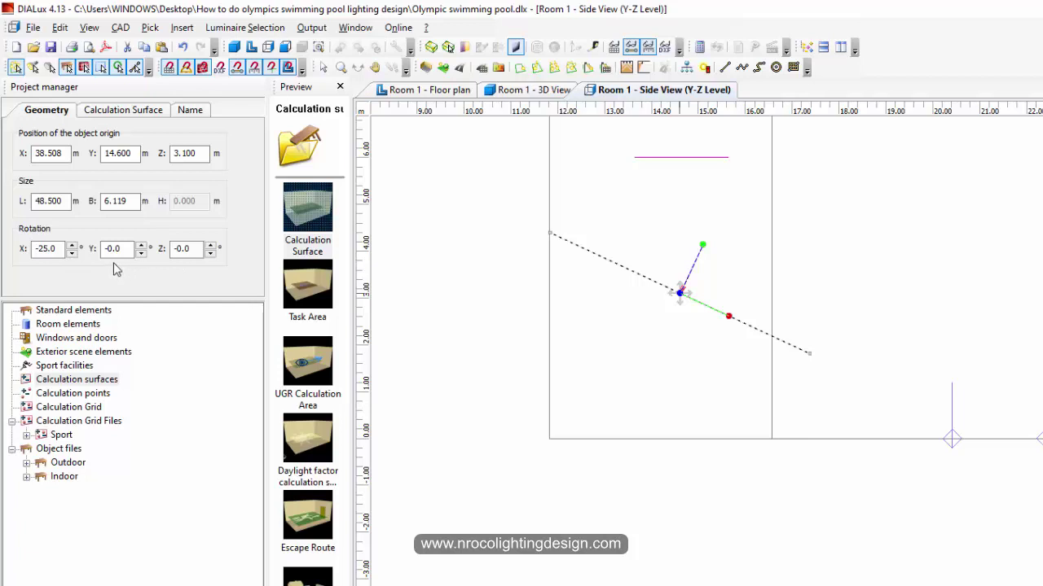
- Set the Z position of the tilted audience surface to 3 m
{"action": "double_click", "coordinate": [43, 249]}
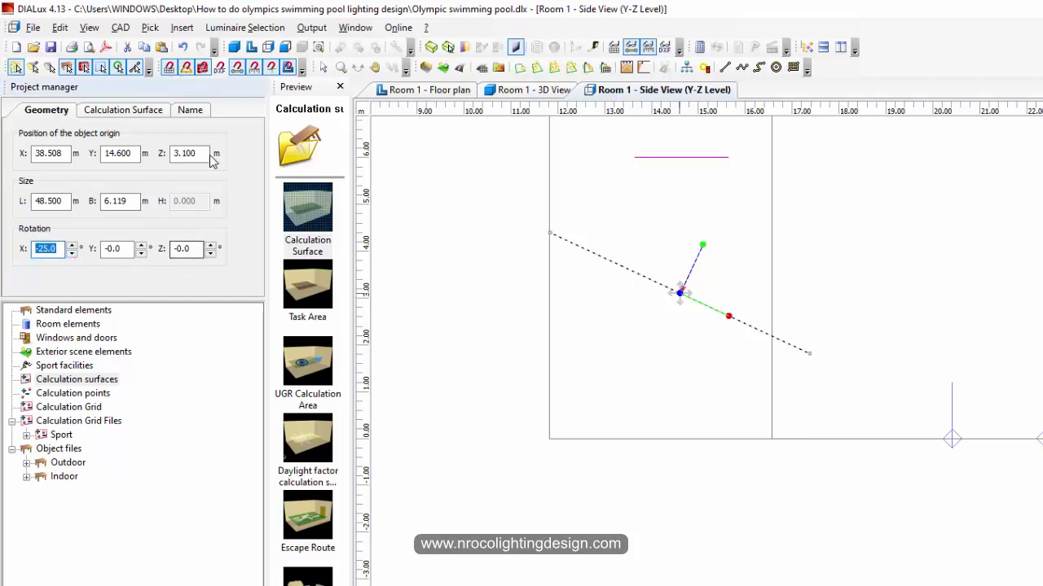
{"action": "left_click_drag", "start_coordinate": [207, 153], "coordinate": [160, 153]}
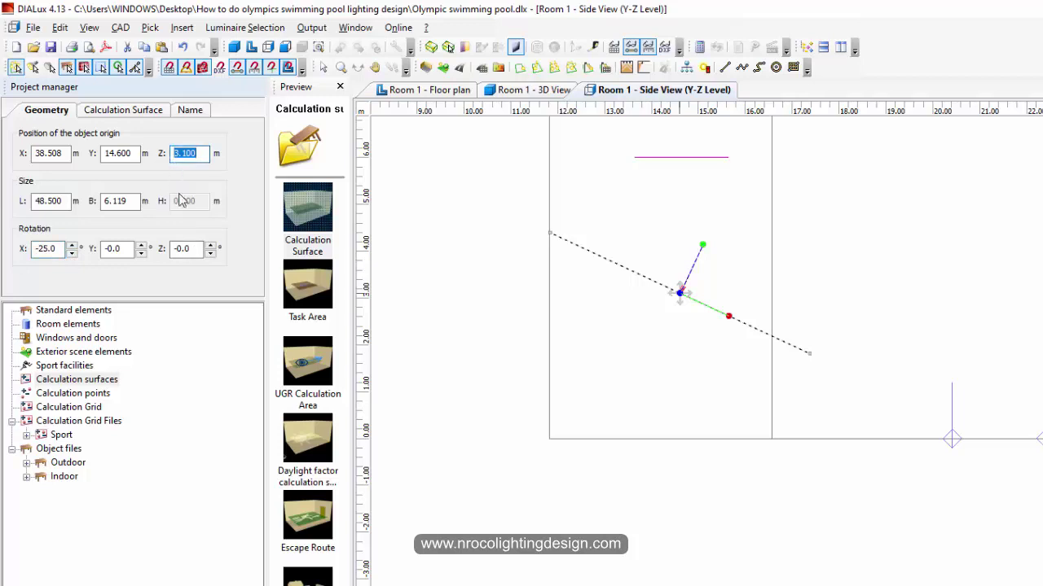
{"action": "type", "text": "3"}
{"action": "left_click", "coordinate": [133, 201]}
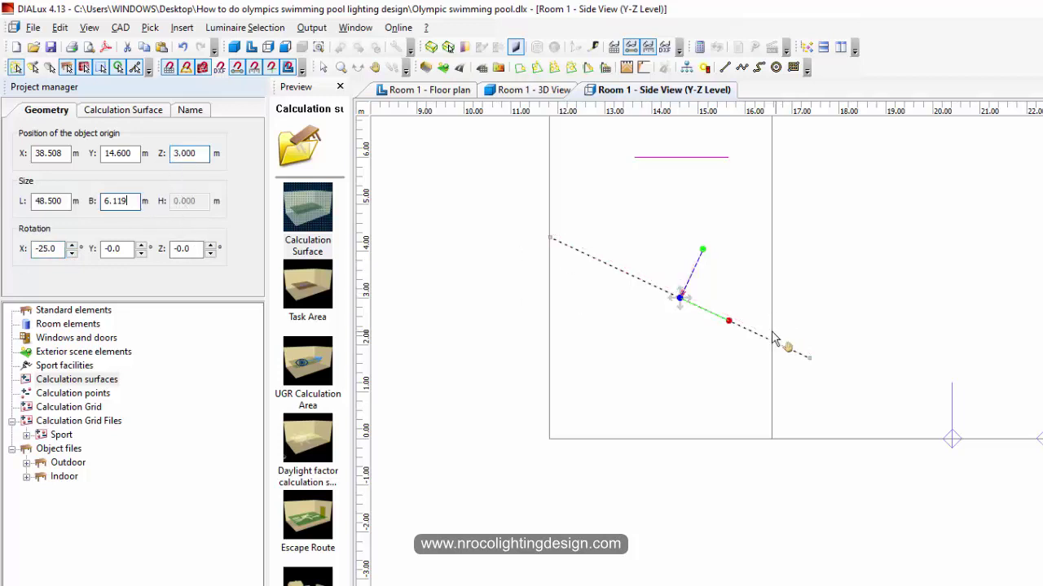
- Orbit the room in the 3D view to show the luminaire rows, and run the lighting calculation
{"action": "left_click", "coordinate": [530, 90]}
{"action": "left_click_drag", "start_coordinate": [528, 342], "coordinate": [569, 505]}
{"action": "left_click_drag", "start_coordinate": [553, 406], "coordinate": [676, 135]}
{"action": "left_click", "coordinate": [699, 46]}
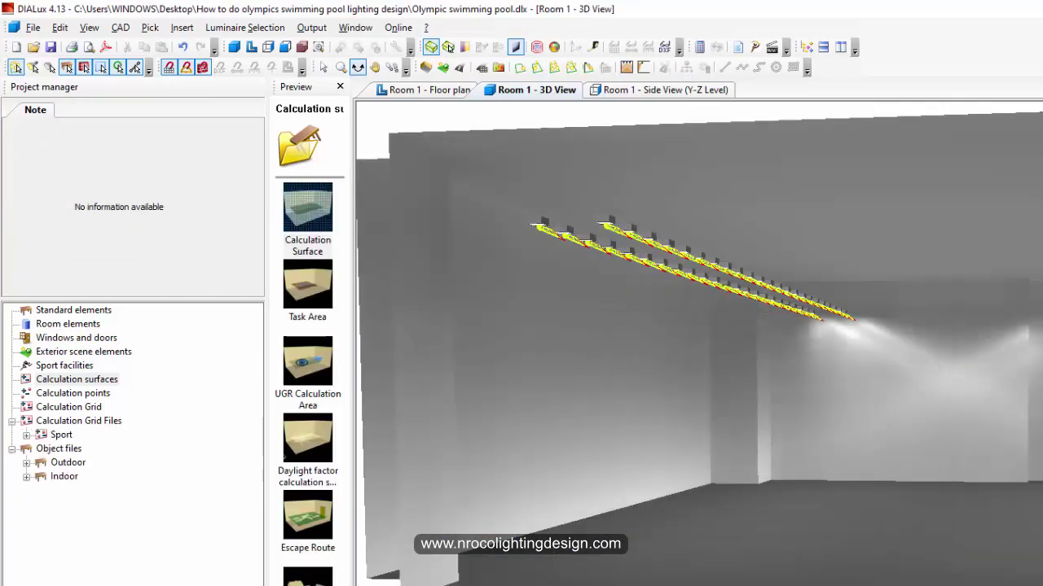
- Include the calculation surfaces results overview in Room 1's output documents
{"action": "scroll", "coordinate": [131, 497], "scroll_direction": "down", "scroll_amount": 8}
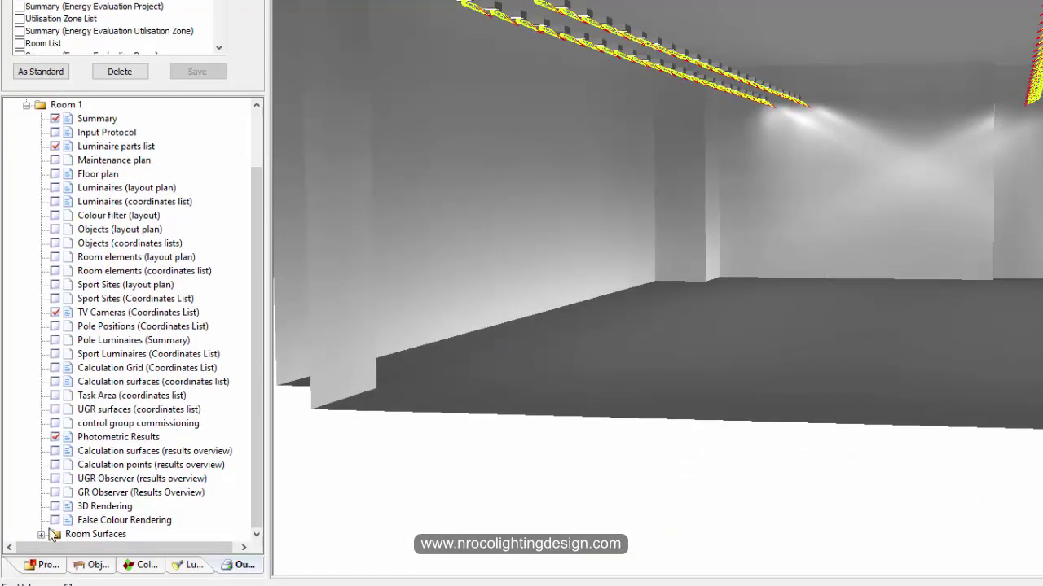
{"action": "left_click", "coordinate": [41, 535]}
{"action": "left_click", "coordinate": [41, 535]}
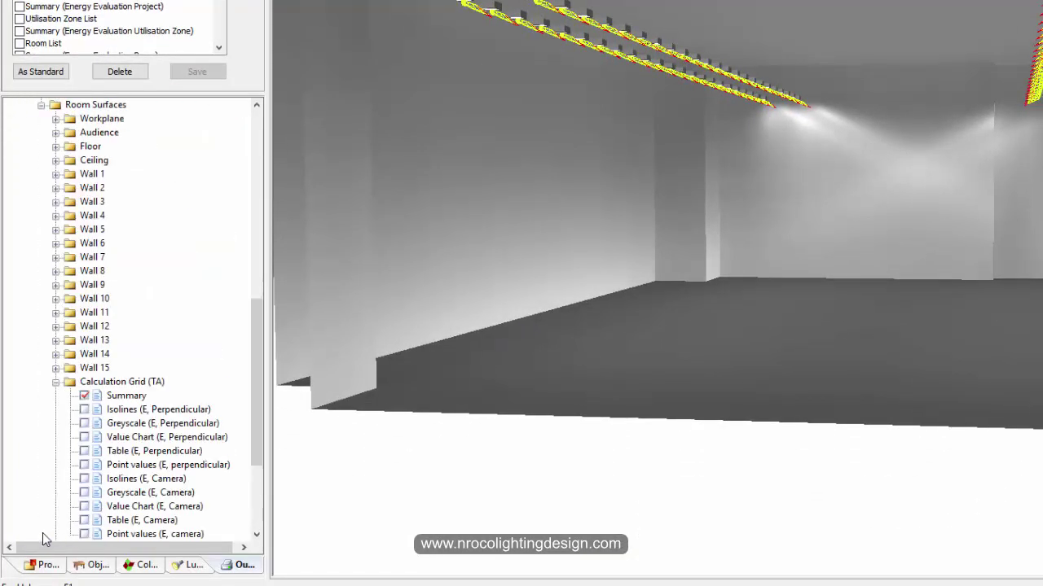
{"action": "scroll", "coordinate": [101, 432], "scroll_direction": "down", "scroll_amount": 4}
{"action": "scroll", "coordinate": [97, 448], "scroll_direction": "up", "scroll_amount": 10}
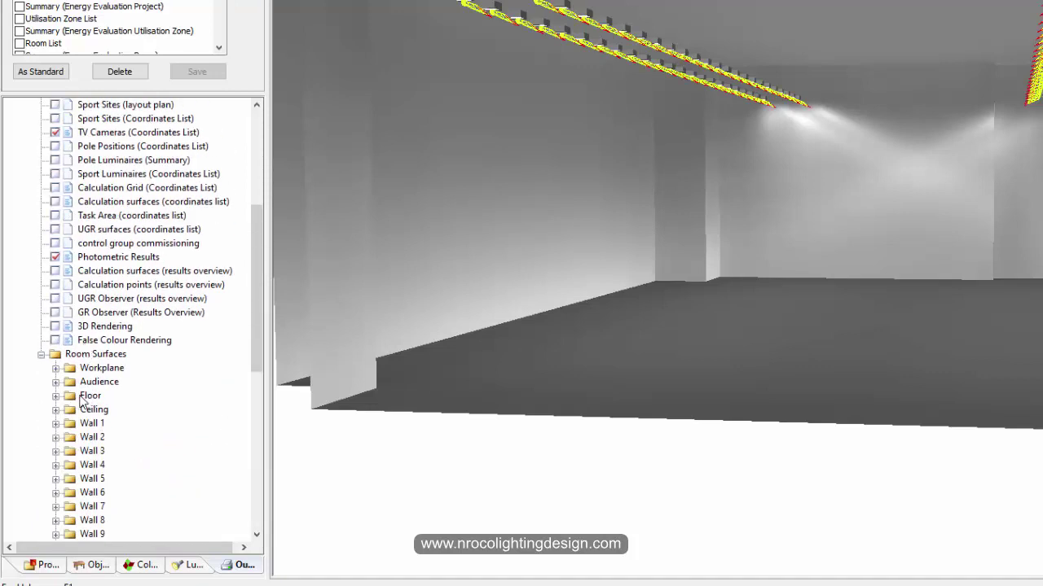
{"action": "left_click", "coordinate": [50, 273]}
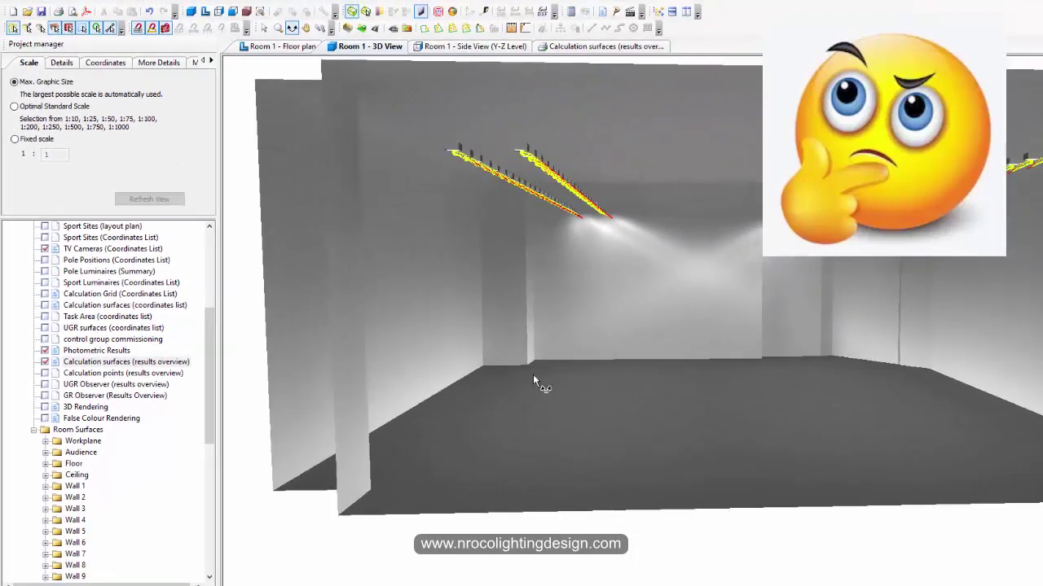
- Examine the illuminance on the room's floor and walls in false colours, and restore the normal 3D rendering
{"action": "left_click_drag", "start_coordinate": [533, 374], "coordinate": [544, 388]}
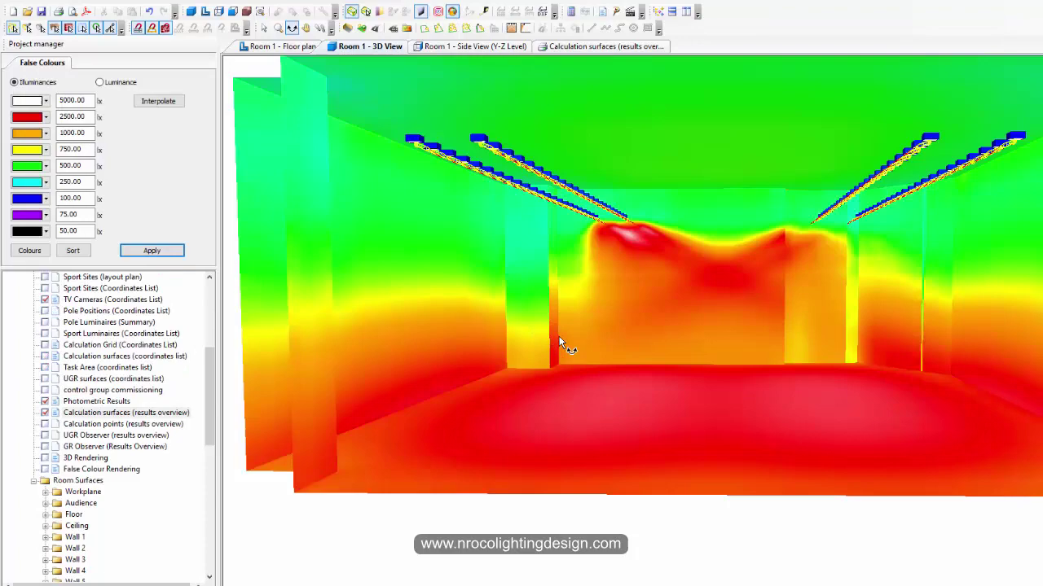
{"action": "left_click_drag", "start_coordinate": [566, 347], "coordinate": [457, 297]}
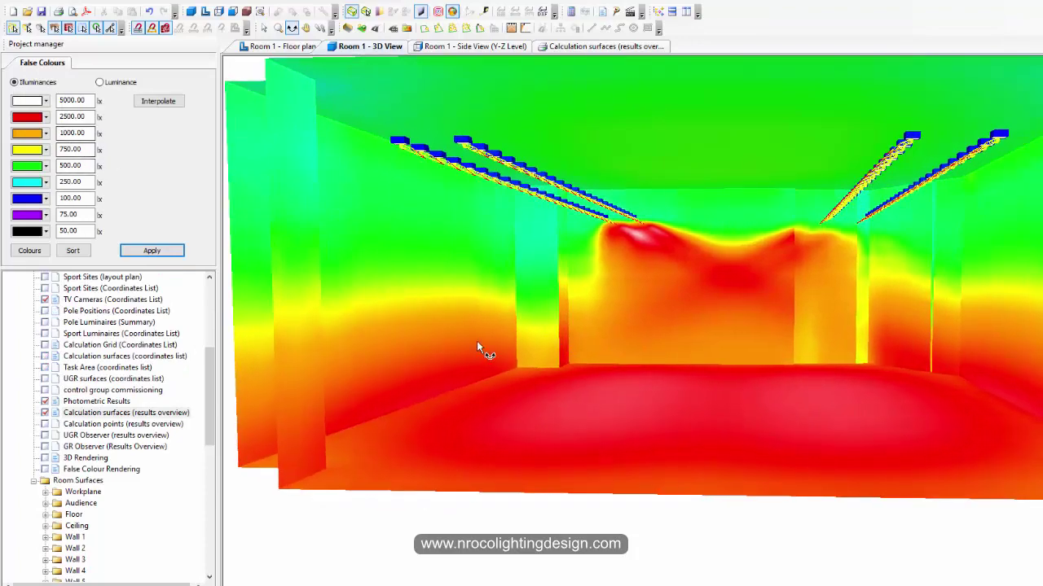
{"action": "left_click_drag", "start_coordinate": [478, 347], "coordinate": [478, 333]}
{"action": "left_click_drag", "start_coordinate": [504, 281], "coordinate": [480, 149]}
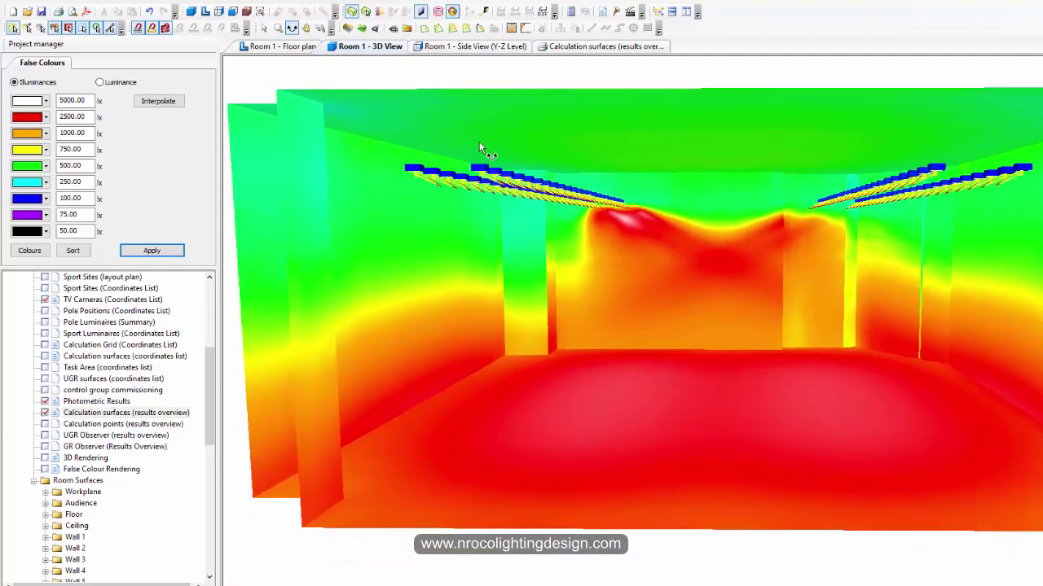
{"action": "left_click", "coordinate": [277, 47]}
{"action": "middle_click_drag", "start_coordinate": [529, 186], "coordinate": [518, 439]}
{"action": "left_click", "coordinate": [364, 47]}
{"action": "left_click", "coordinate": [452, 13]}
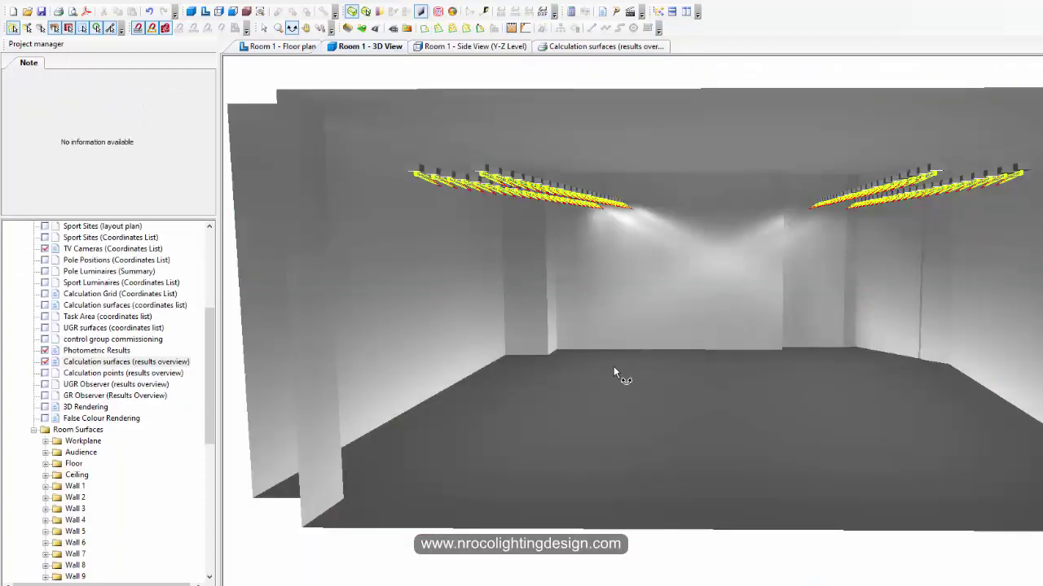
- Insert a standard cube on the pool area in the floor plan, discarding the existing calculation results
{"action": "left_click", "coordinate": [301, 47]}
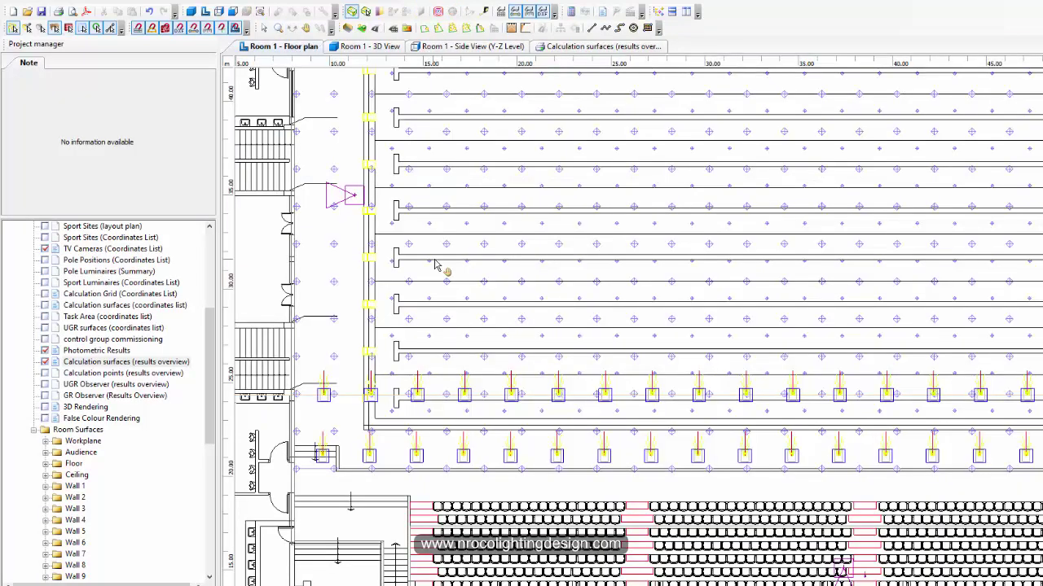
{"action": "scroll", "coordinate": [489, 212], "scroll_direction": "down", "scroll_amount": 4}
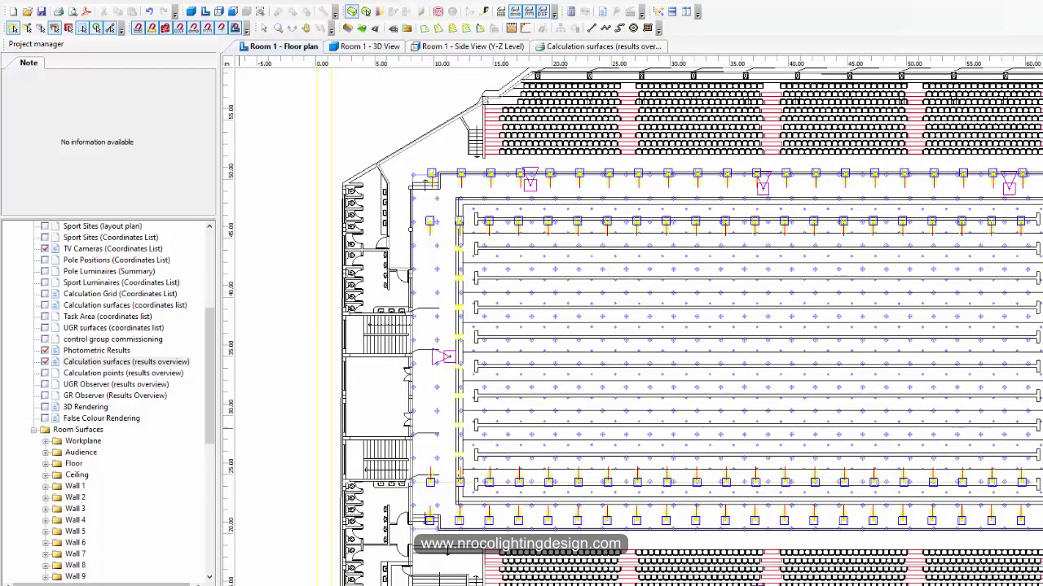
{"action": "left_click", "coordinate": [149, 580]}
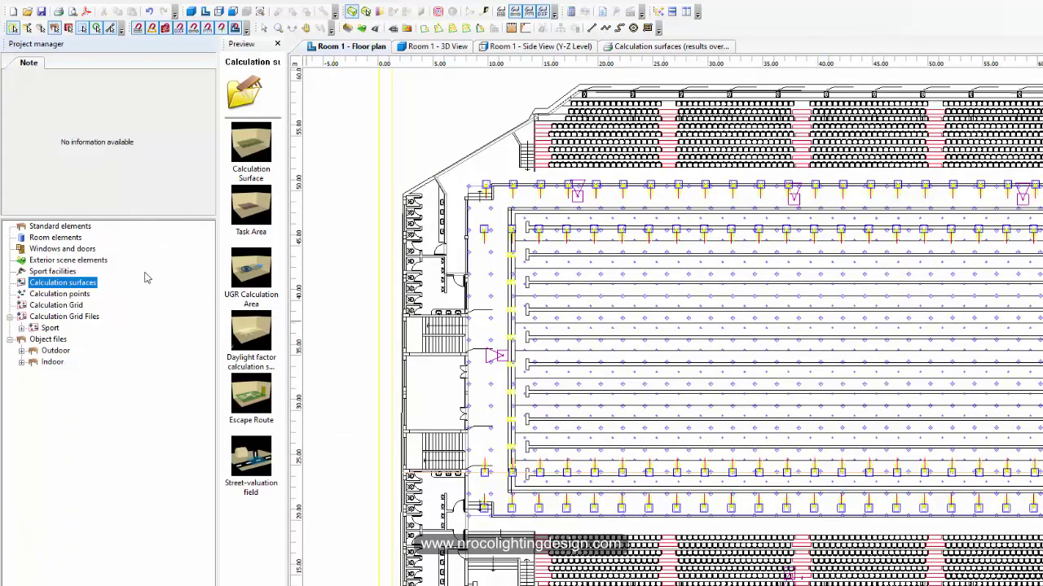
{"action": "left_click", "coordinate": [62, 227]}
{"action": "left_click", "coordinate": [248, 147]}
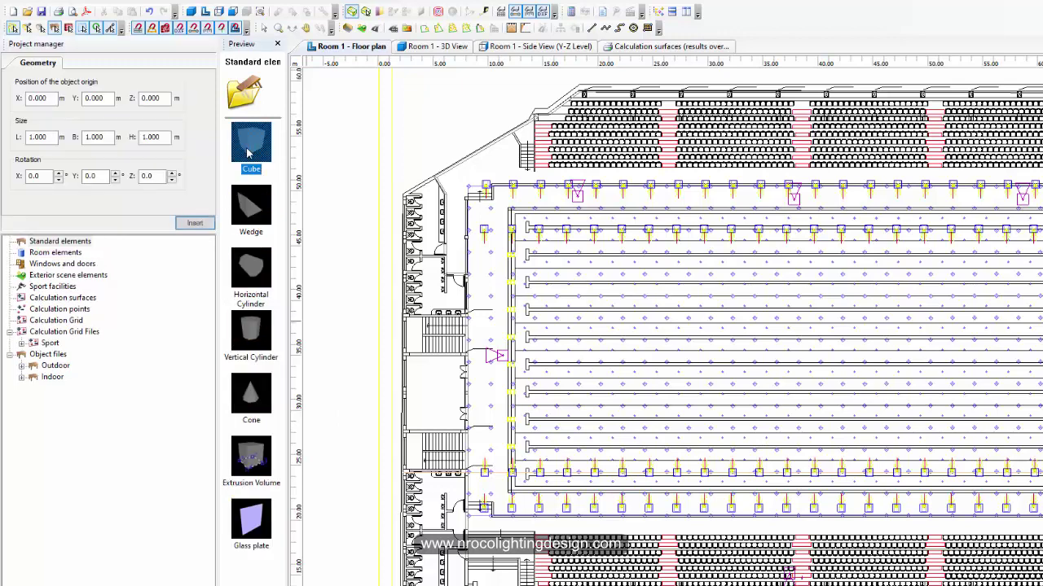
{"action": "left_click_drag", "start_coordinate": [244, 163], "coordinate": [621, 350]}
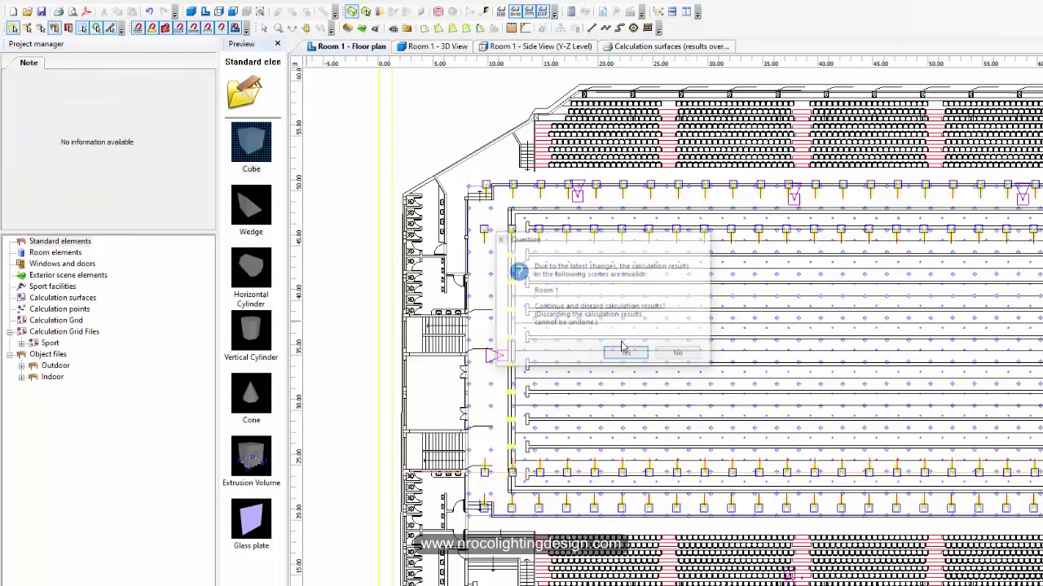
{"action": "left_click", "coordinate": [624, 355]}
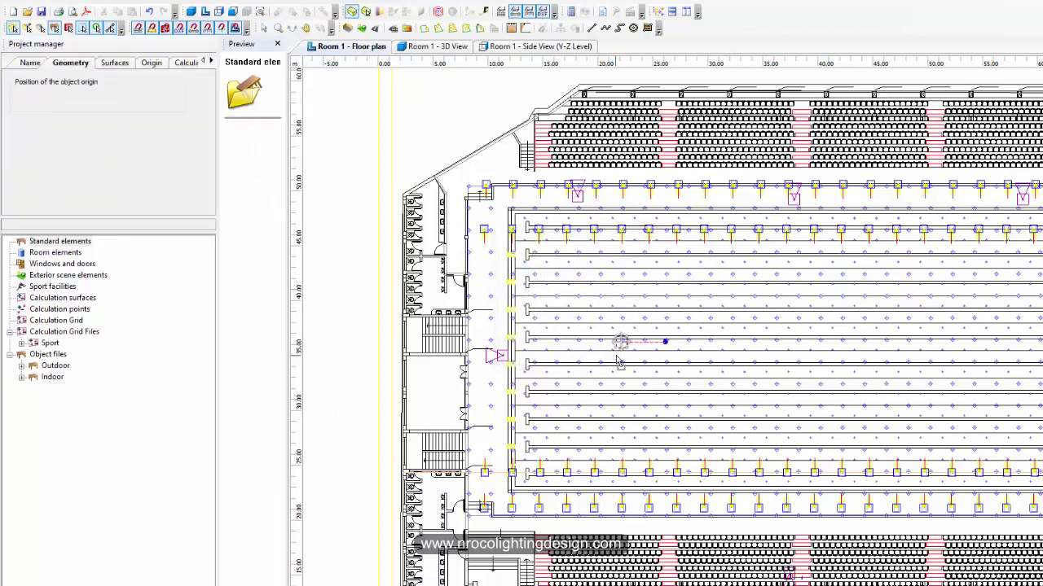
- Move the cube into the pool's lower-left corner in the floor plan, at about X 12.9 m, Y 23.6 m
{"action": "left_click", "coordinate": [558, 432]}
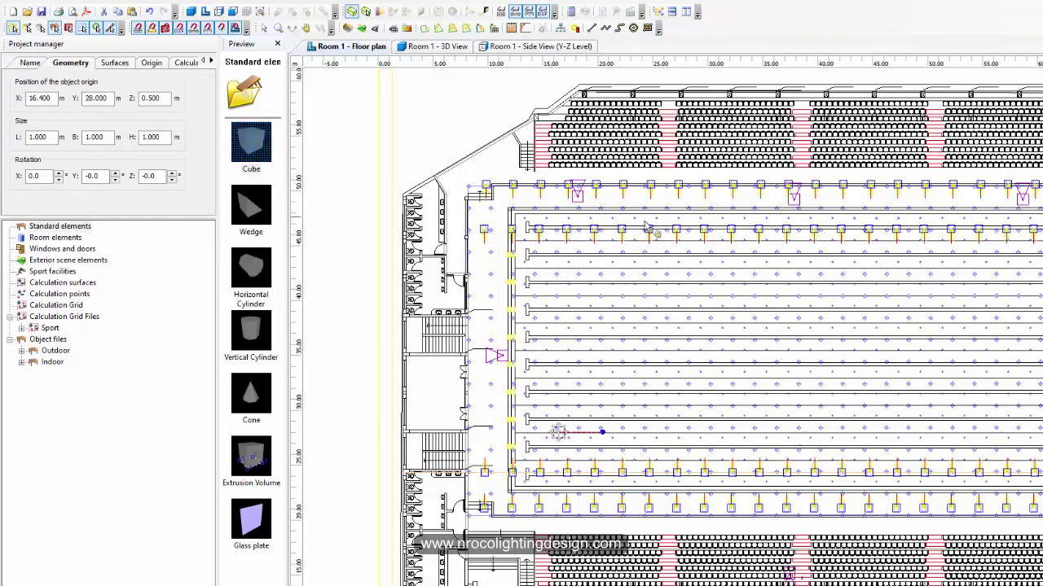
{"action": "middle_click_drag", "start_coordinate": [714, 342], "coordinate": [849, 270]}
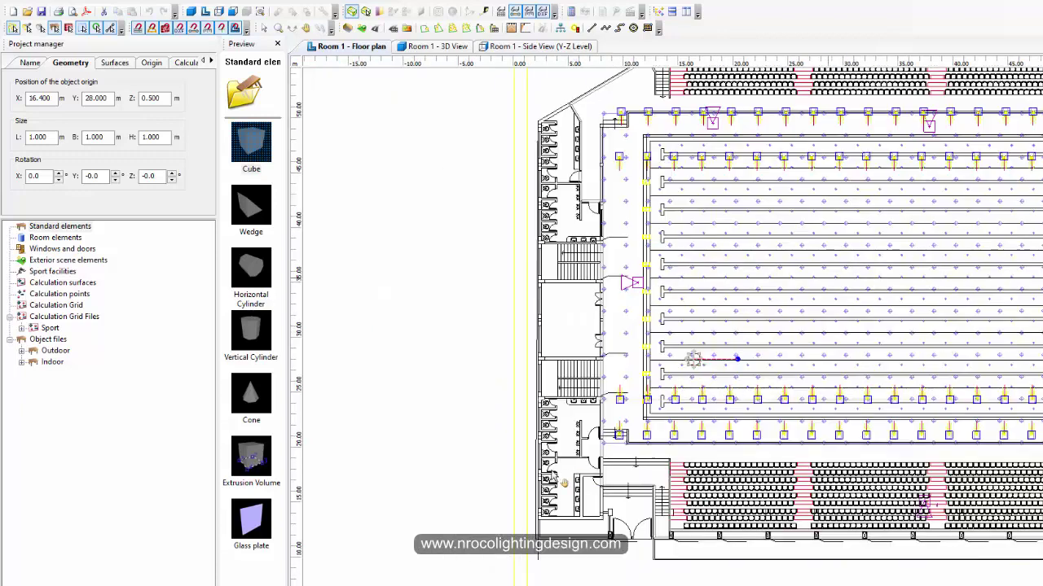
{"action": "scroll", "coordinate": [627, 433], "scroll_direction": "up", "scroll_amount": 5}
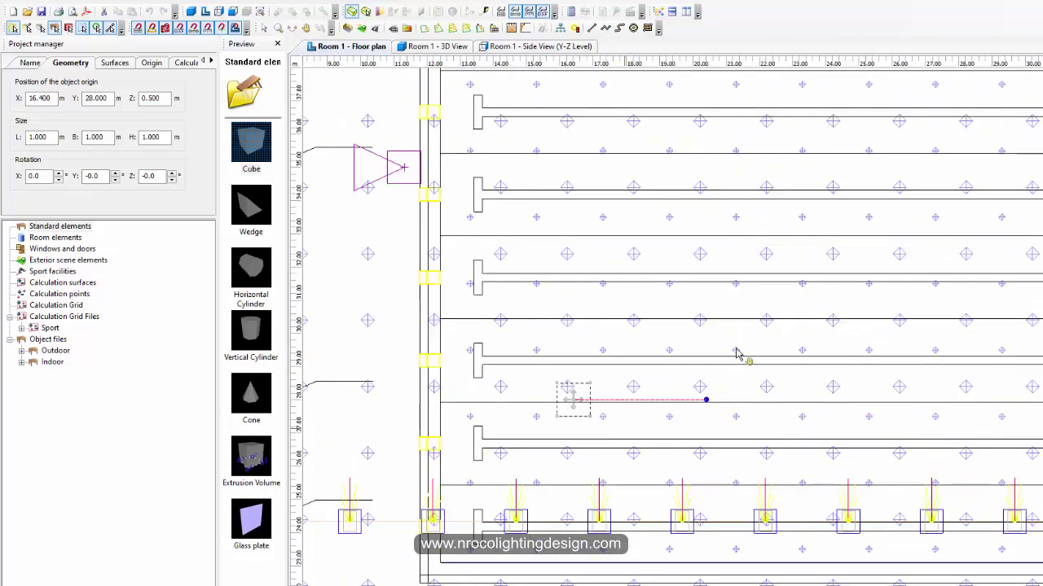
{"action": "middle_click_drag", "start_coordinate": [615, 397], "coordinate": [723, 319]}
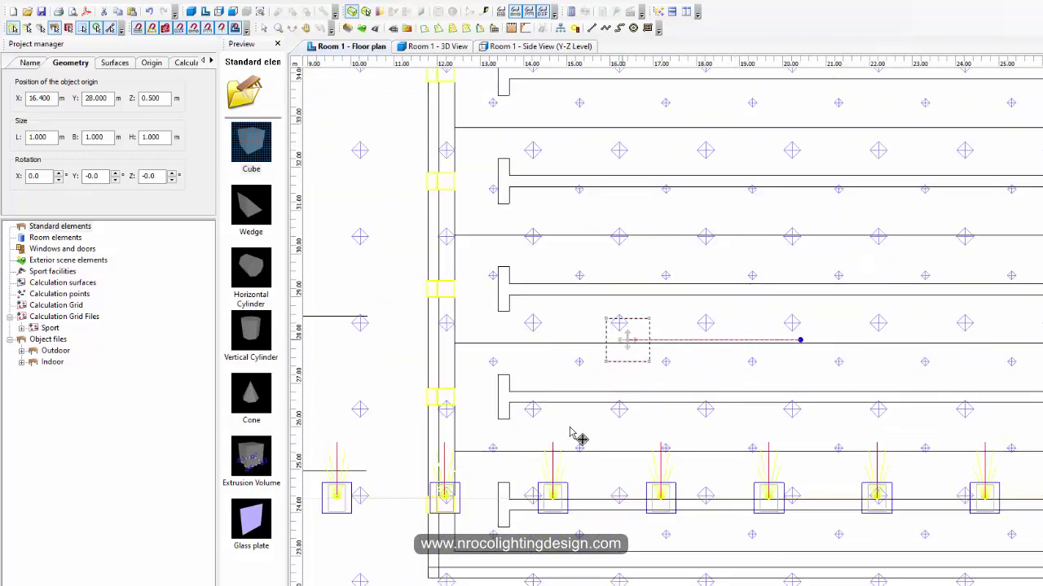
{"action": "left_click_drag", "start_coordinate": [489, 518], "coordinate": [477, 530]}
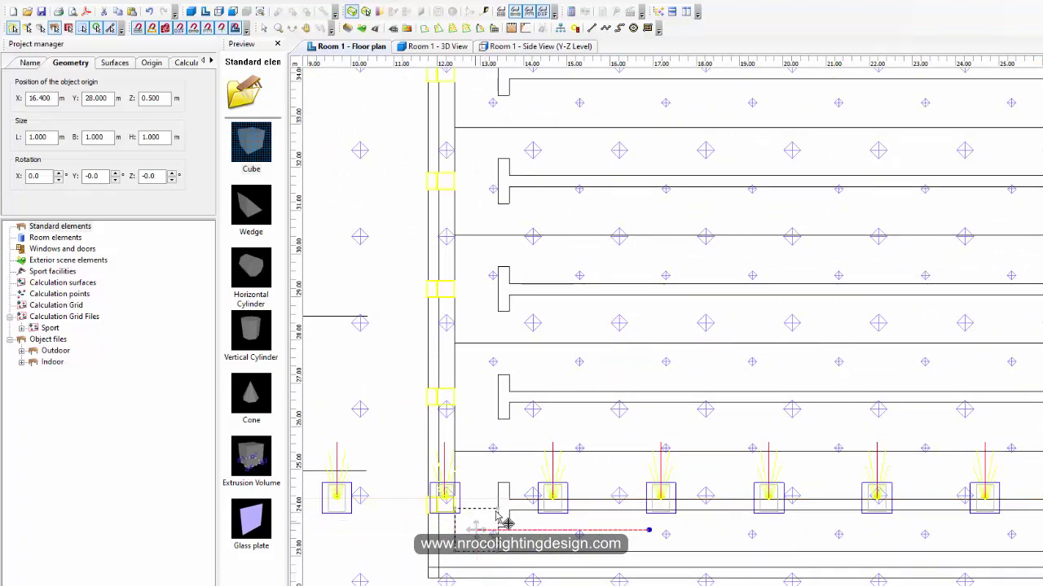
- Switch the cube from rotating to scaling and stretch it to about 11.8 m long and 8.6 m wide
{"action": "right_click", "coordinate": [493, 514]}
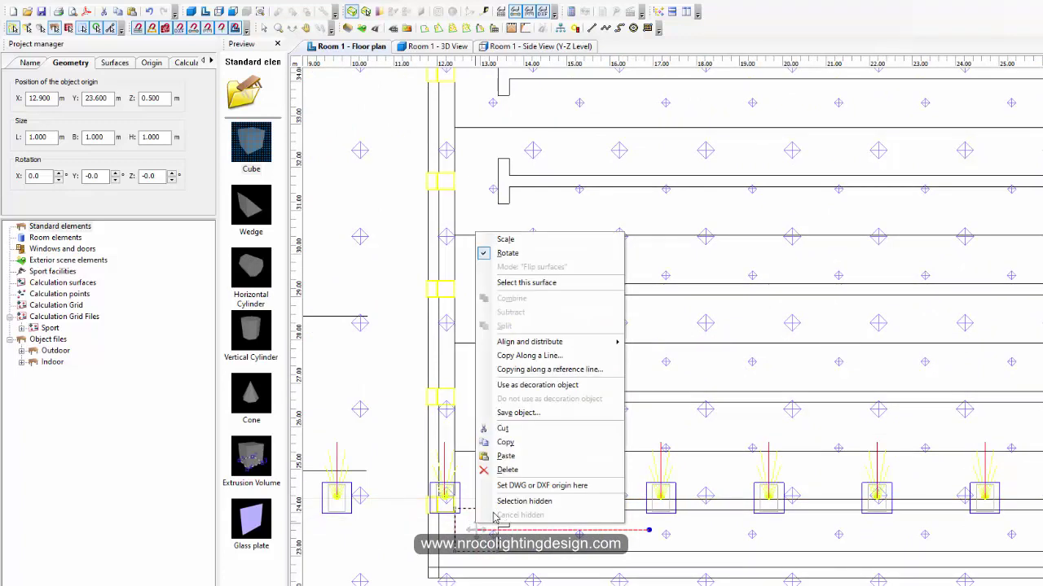
{"action": "left_click", "coordinate": [511, 253]}
{"action": "left_click_drag", "start_coordinate": [498, 529], "coordinate": [965, 551]}
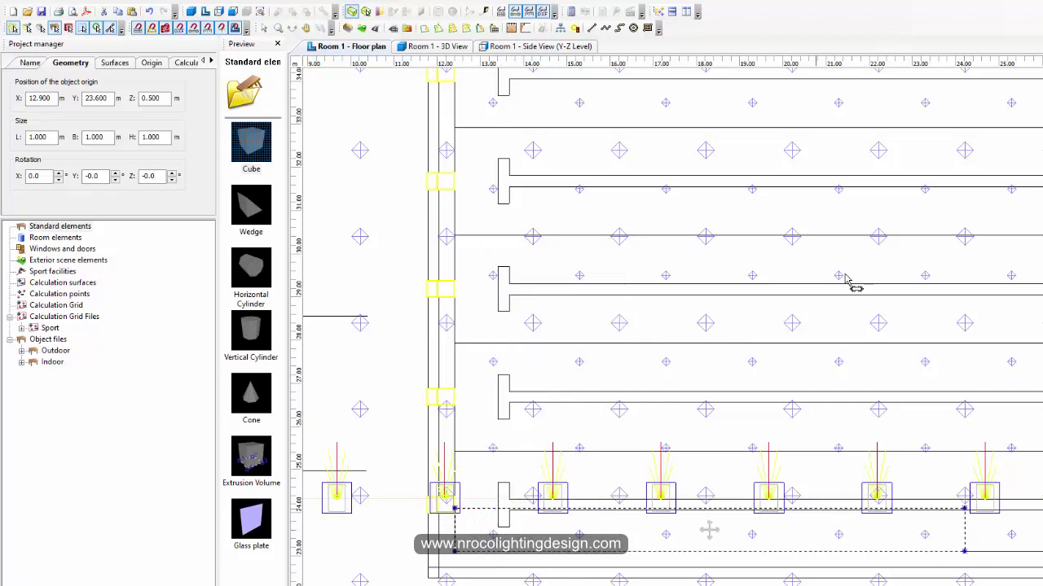
{"action": "left_click", "coordinate": [857, 187]}
{"action": "scroll", "coordinate": [854, 294], "scroll_direction": "up", "scroll_amount": 5}
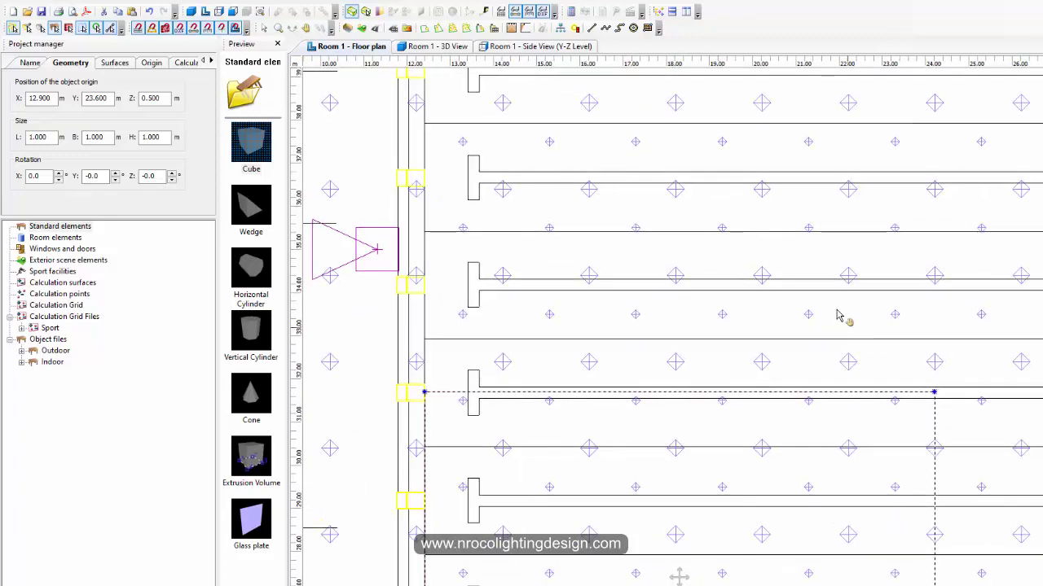
{"action": "scroll", "coordinate": [855, 271], "scroll_direction": "down", "scroll_amount": 3}
{"action": "middle_click_drag", "start_coordinate": [762, 332], "coordinate": [736, 419]}
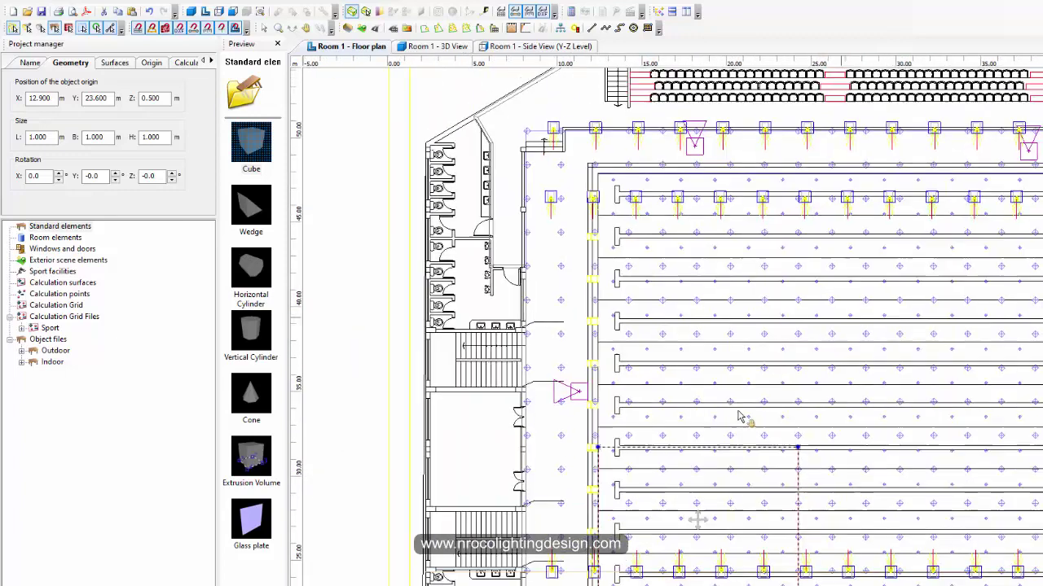
{"action": "left_click", "coordinate": [733, 447]}
- Stretch the cube over the whole pool outline, to about 49.8 m long and 24.8 m wide
{"action": "scroll", "coordinate": [743, 244], "scroll_direction": "down", "scroll_amount": 3}
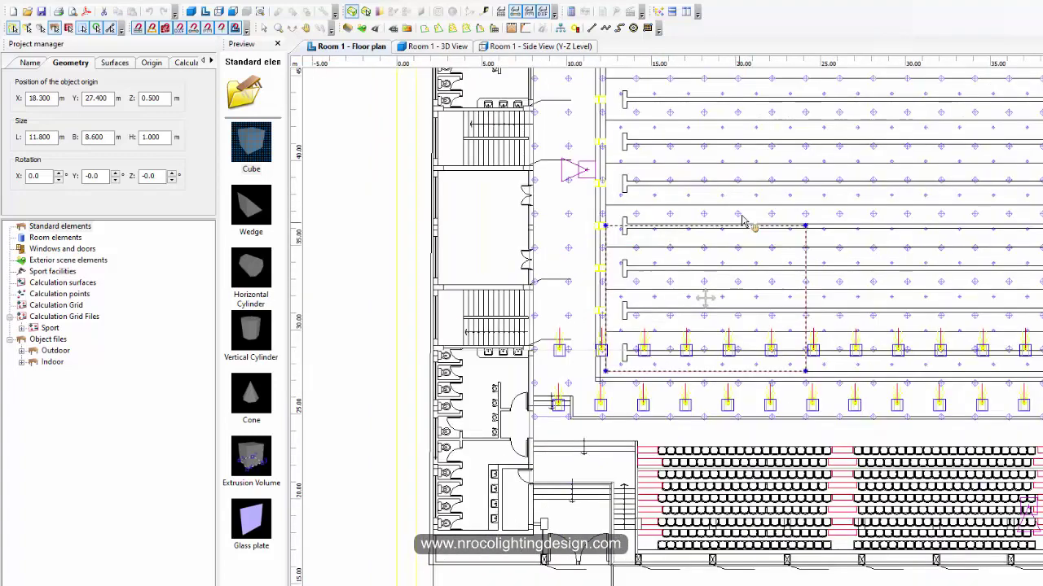
{"action": "scroll", "coordinate": [753, 218], "scroll_direction": "down", "scroll_amount": 3}
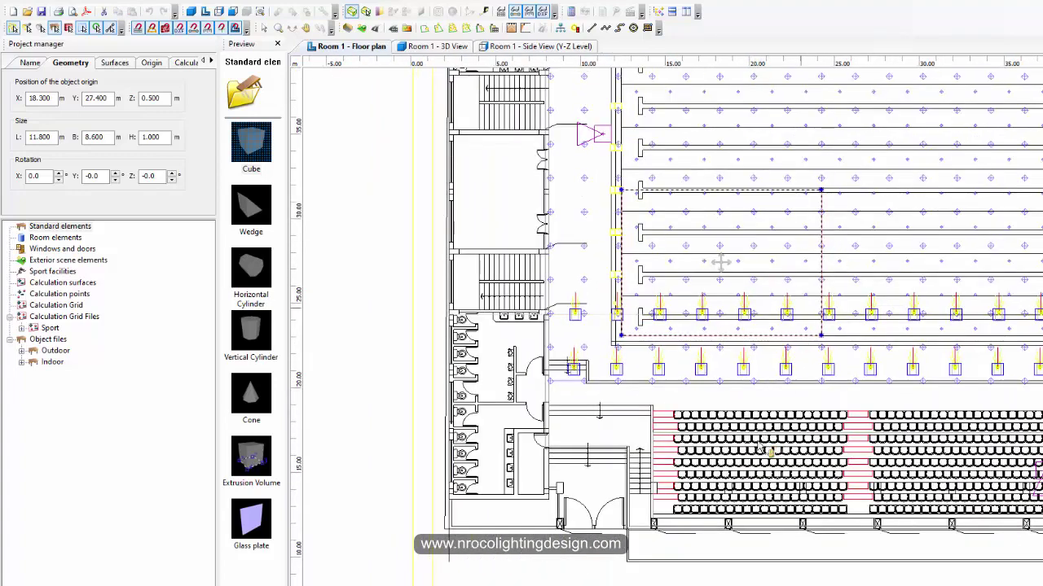
{"action": "scroll", "coordinate": [759, 448], "scroll_direction": "up", "scroll_amount": 4}
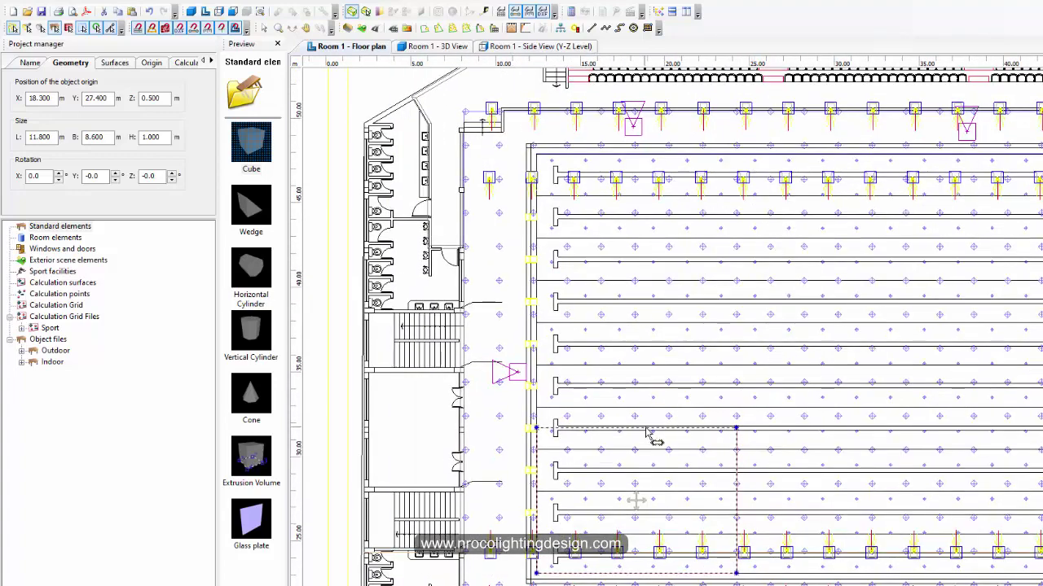
{"action": "left_click_drag", "start_coordinate": [665, 159], "coordinate": [666, 163]}
{"action": "middle_click_drag", "start_coordinate": [664, 281], "coordinate": [512, 254]}
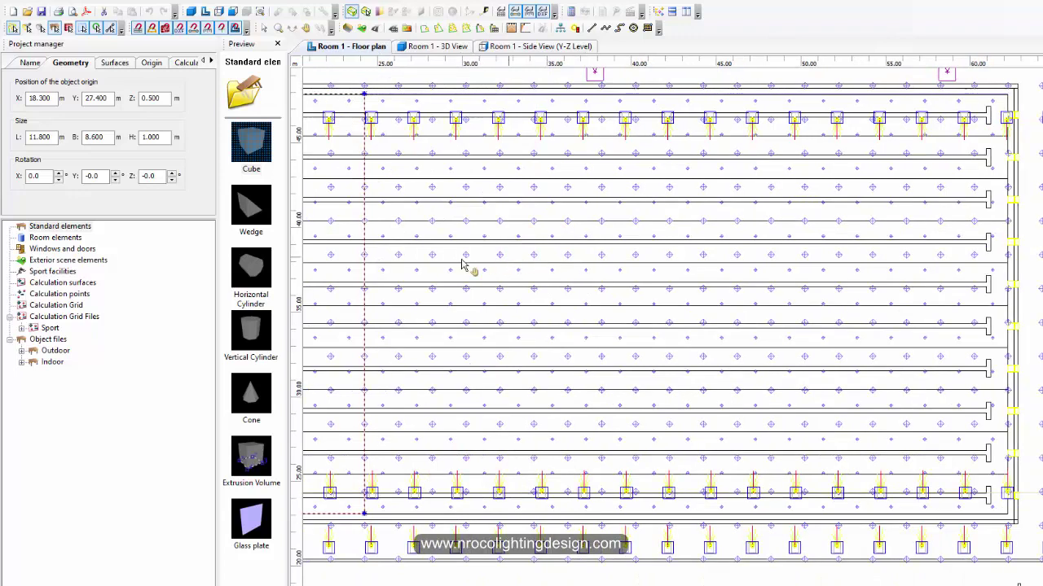
{"action": "left_click_drag", "start_coordinate": [366, 277], "coordinate": [1013, 301]}
- Set the height of the block covering the pool to 0.005 m and its Z position to 0 m
{"action": "double_click", "coordinate": [163, 139]}
{"action": "type", "text": "."}
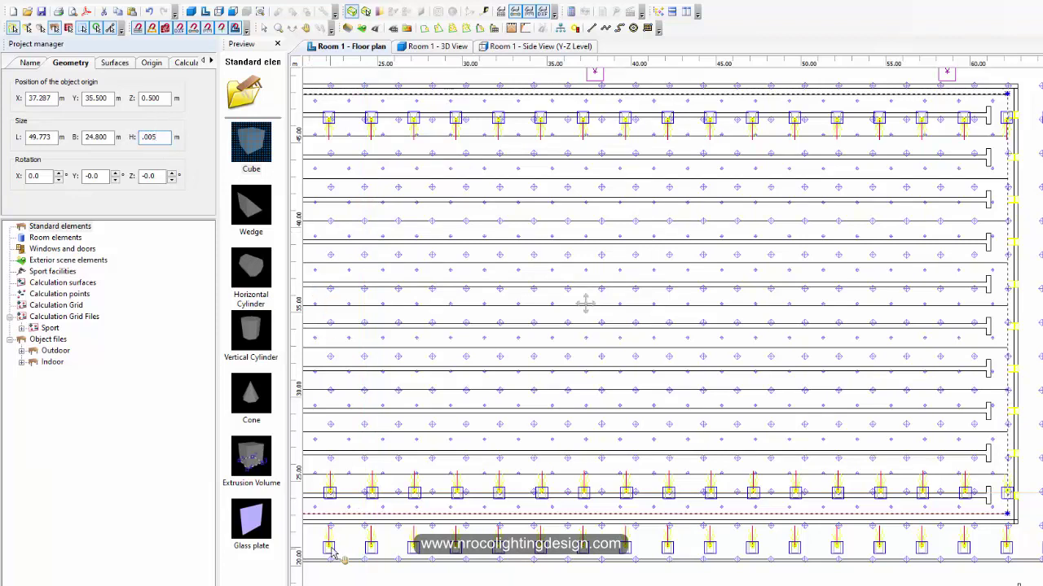
{"action": "key", "text": "Return"}
{"action": "left_click", "coordinate": [417, 49]}
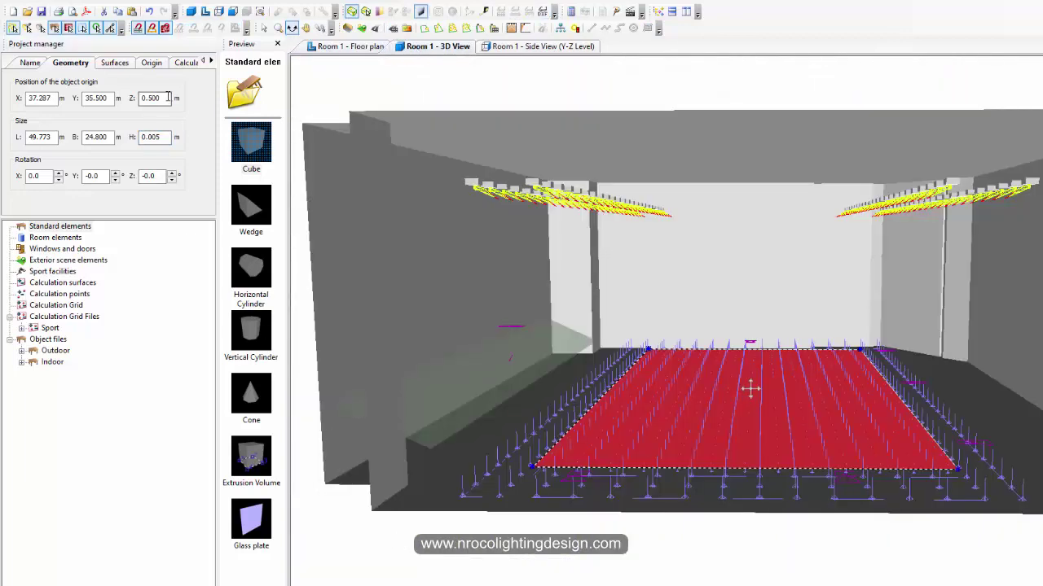
{"action": "left_click_drag", "start_coordinate": [167, 97], "coordinate": [131, 98]}
{"action": "type", "text": "0"}
{"action": "key", "text": "Return"}
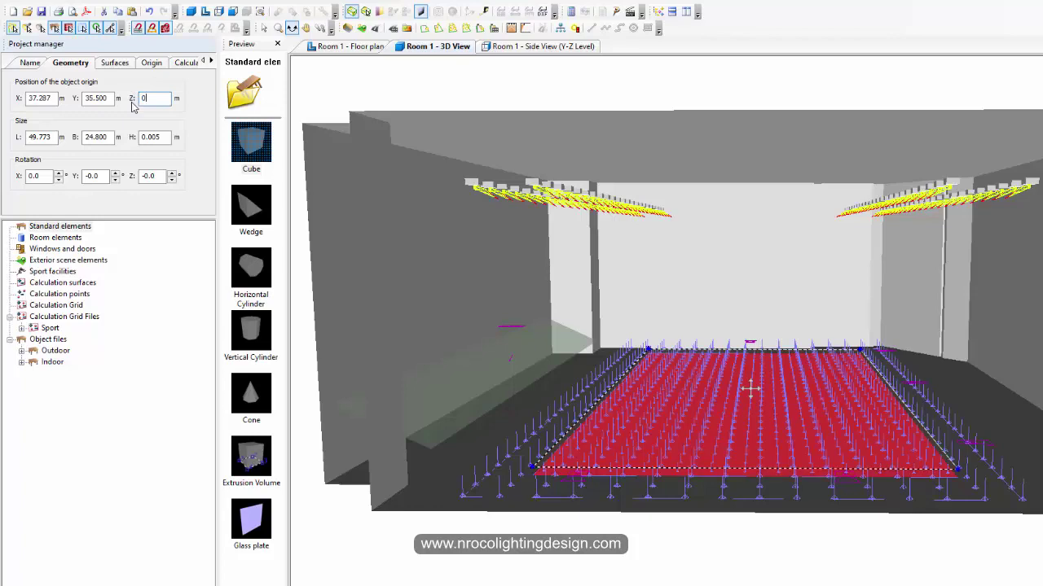
- Apply the outdoor water texture Water surface 3 to the flat block covering the pool
{"action": "left_click_drag", "start_coordinate": [342, 277], "coordinate": [302, 280]}
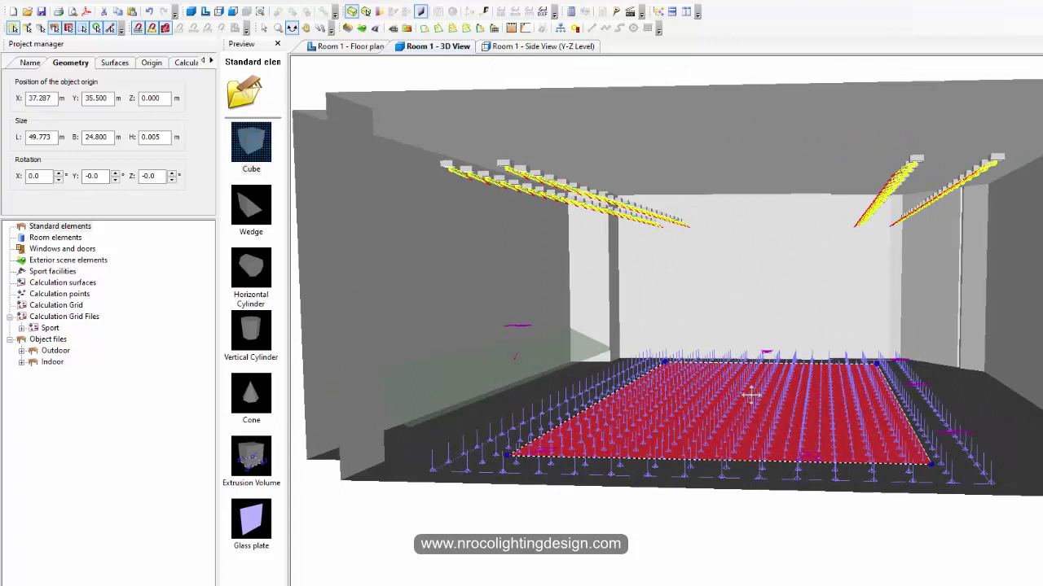
{"action": "left_click", "coordinate": [15, 231]}
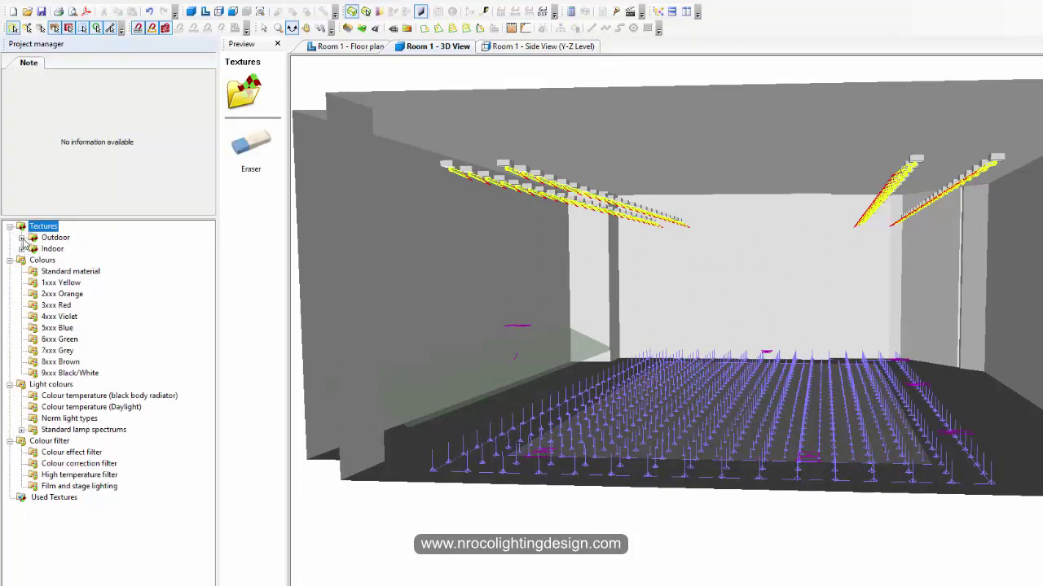
{"action": "left_click", "coordinate": [21, 237]}
{"action": "left_click", "coordinate": [61, 305]}
{"action": "left_click", "coordinate": [249, 267]}
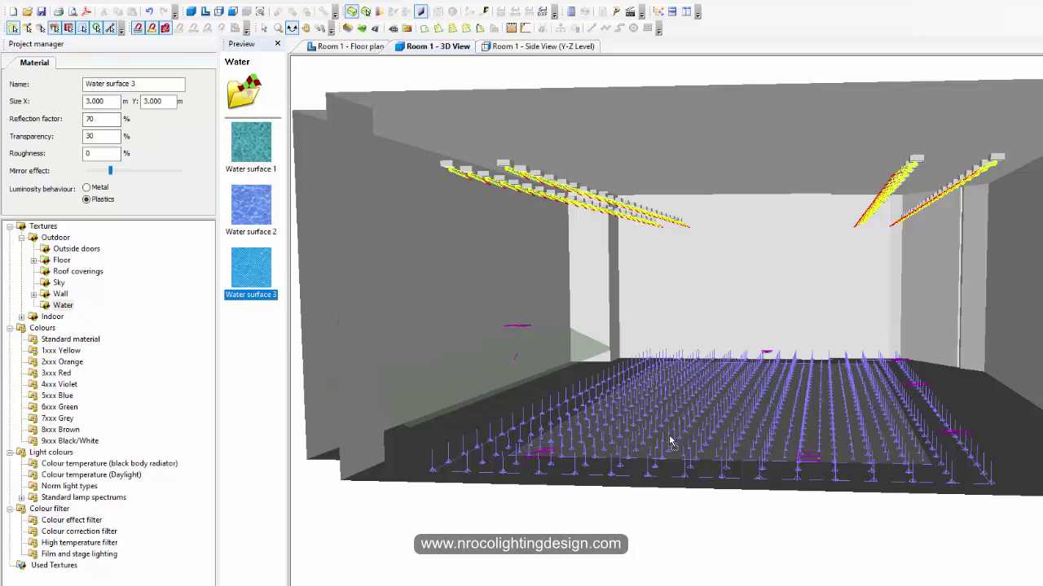
{"action": "left_click_drag", "start_coordinate": [650, 446], "coordinate": [650, 446]}
- Orbit the 3D view to check the water-textured pool, and return to the floor plan
{"action": "left_click_drag", "start_coordinate": [537, 423], "coordinate": [573, 333]}
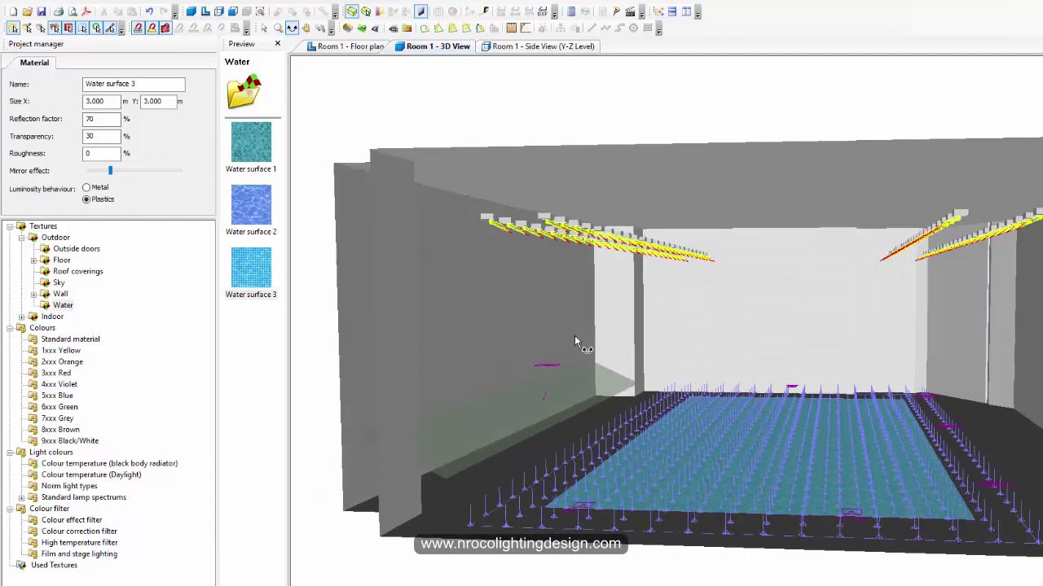
{"action": "left_click_drag", "start_coordinate": [553, 317], "coordinate": [571, 330]}
{"action": "left_click", "coordinate": [343, 47]}
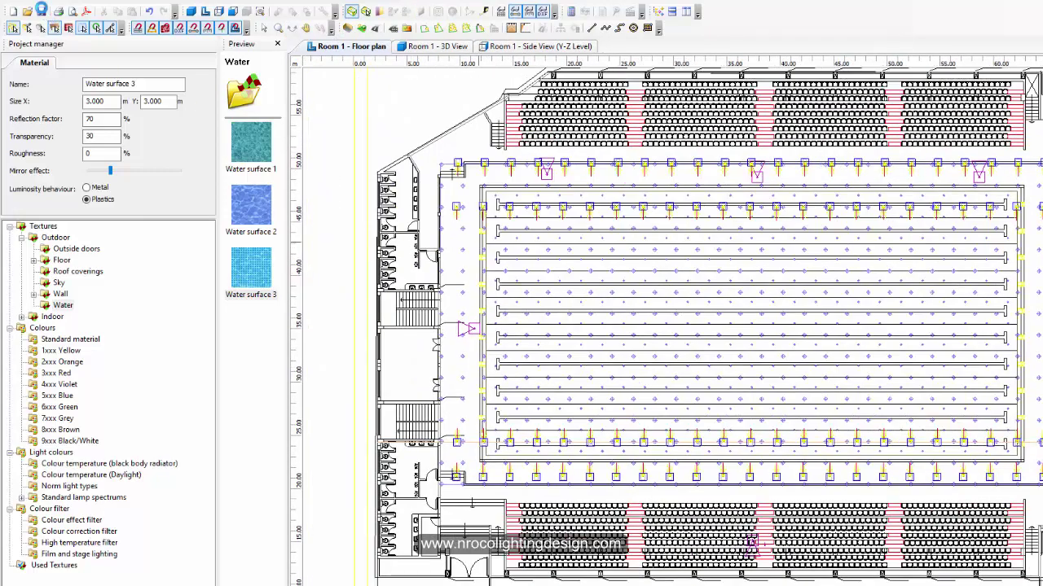
- Save the project and insert an Extrusion Volume beside the aisle of the southern seating stand, at about X 51.3 m, Y 16.9 m
{"action": "left_click", "coordinate": [43, 11]}
{"action": "left_click", "coordinate": [122, 583]}
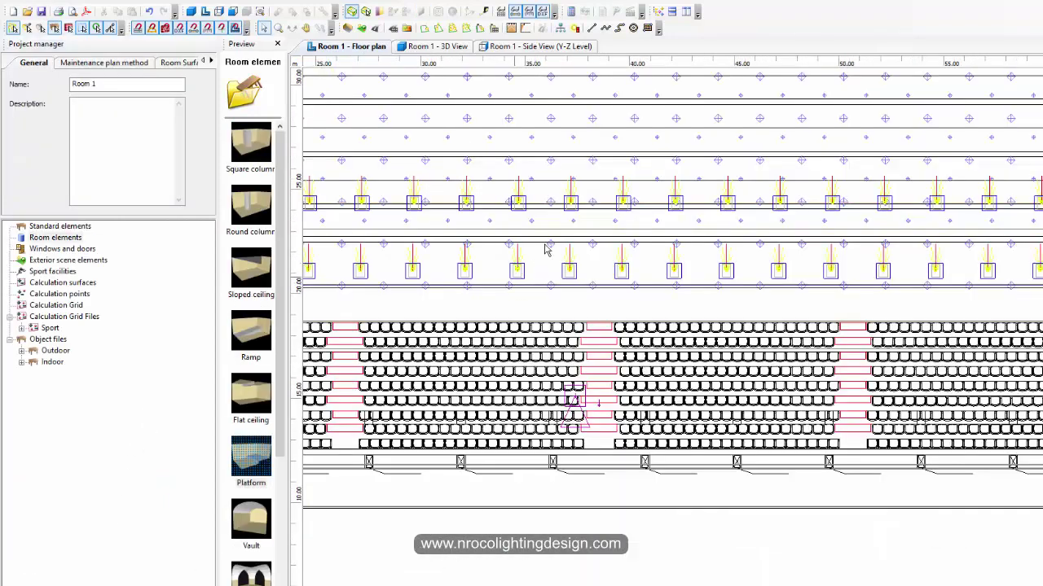
{"action": "scroll", "coordinate": [554, 245], "scroll_direction": "down", "scroll_amount": 1}
{"action": "middle_click_drag", "start_coordinate": [889, 402], "coordinate": [745, 373]}
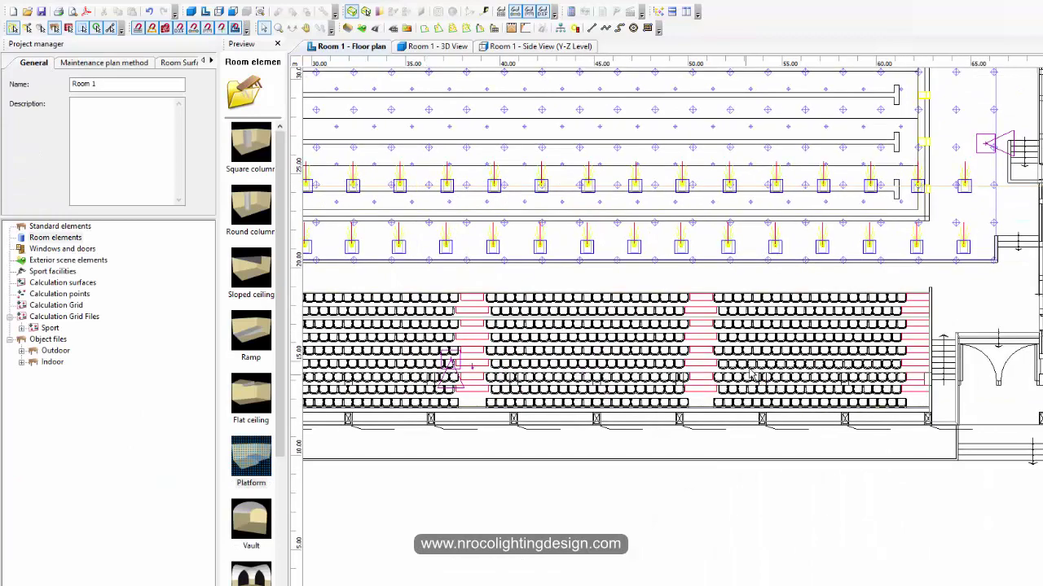
{"action": "scroll", "coordinate": [746, 376], "scroll_direction": "up", "scroll_amount": 3}
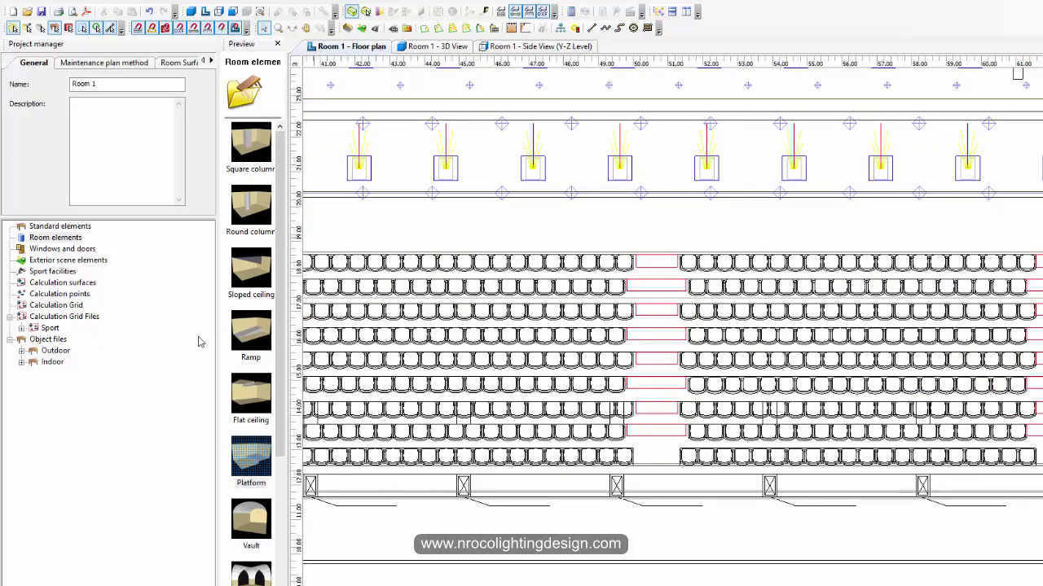
{"action": "left_click", "coordinate": [67, 227]}
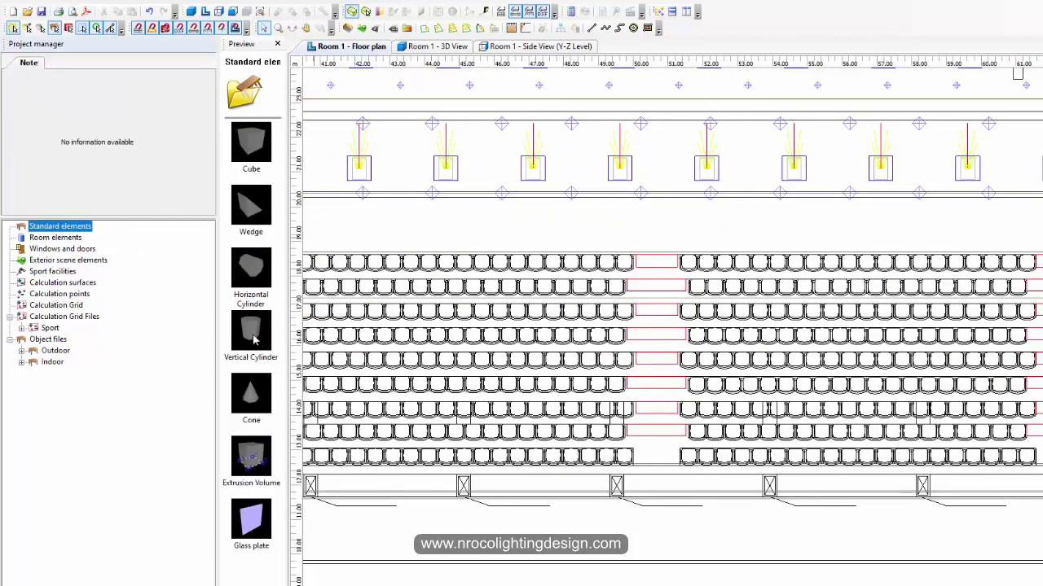
{"action": "left_click", "coordinate": [250, 464]}
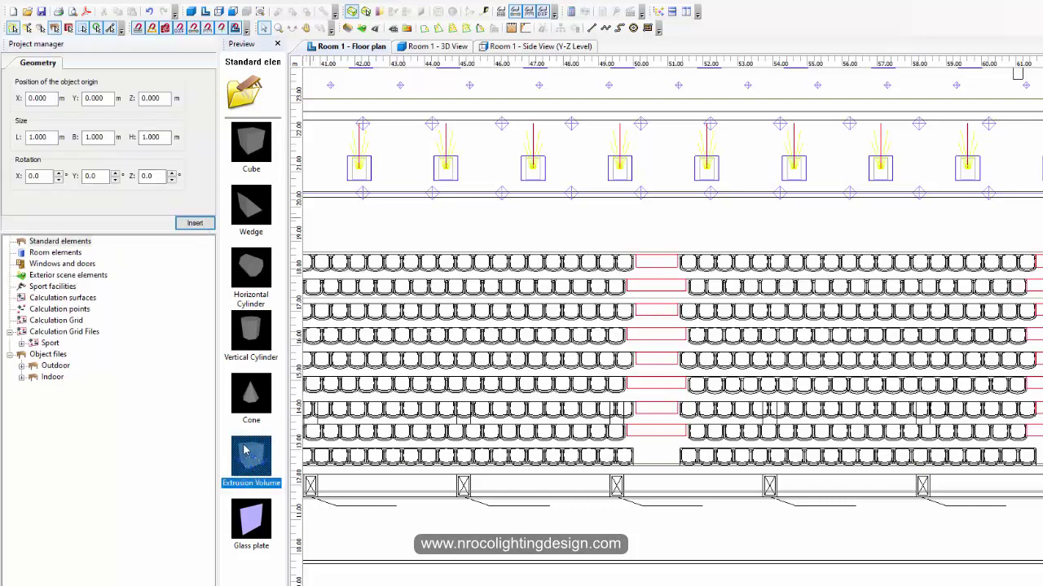
{"action": "left_click_drag", "start_coordinate": [699, 329], "coordinate": [674, 315]}
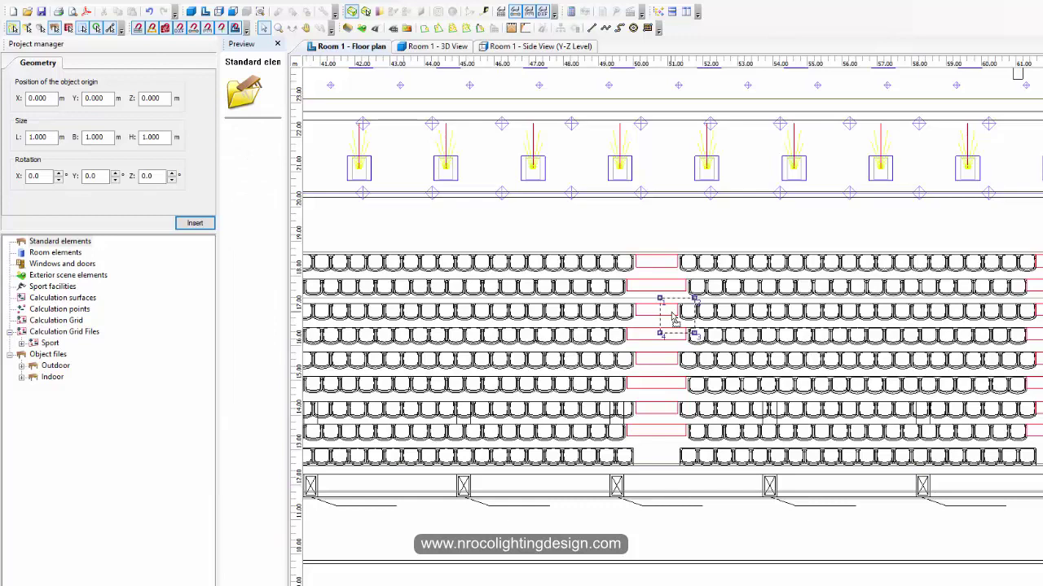
{"action": "scroll", "coordinate": [673, 310], "scroll_direction": "up", "scroll_amount": 2}
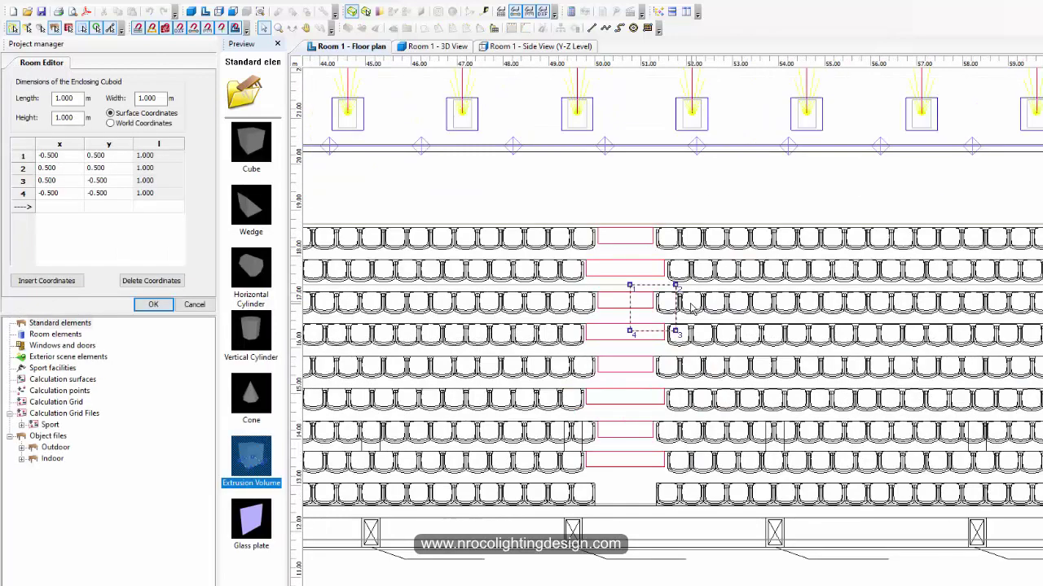
- Move the extrusion volume's four corner points to span all the seating rows, forming a tapered outline about 1.9 m by 6.0 m
{"action": "left_click_drag", "start_coordinate": [675, 285], "coordinate": [655, 229]}
{"action": "left_click", "coordinate": [653, 229]}
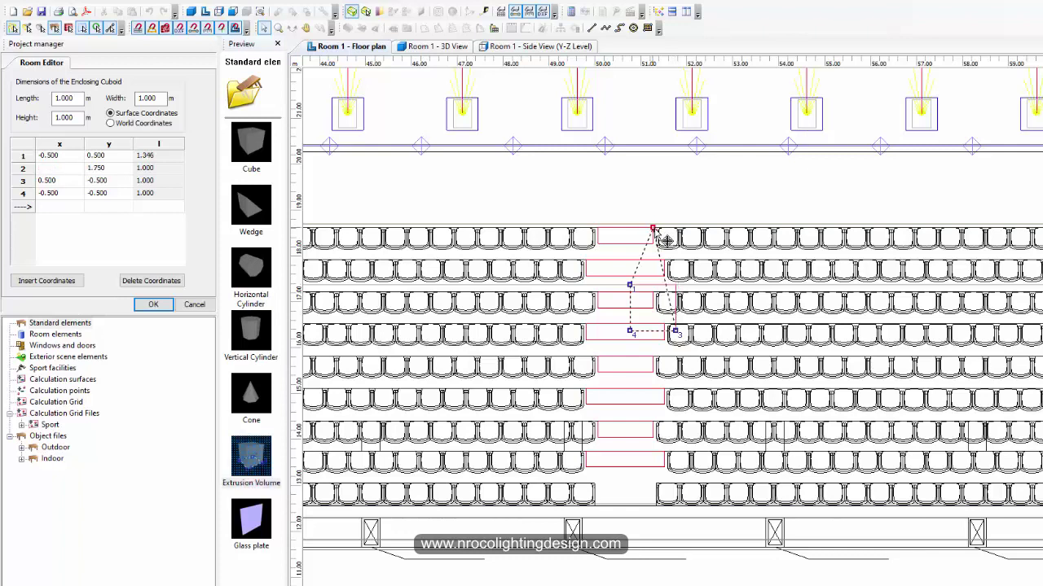
{"action": "left_click", "coordinate": [630, 285]}
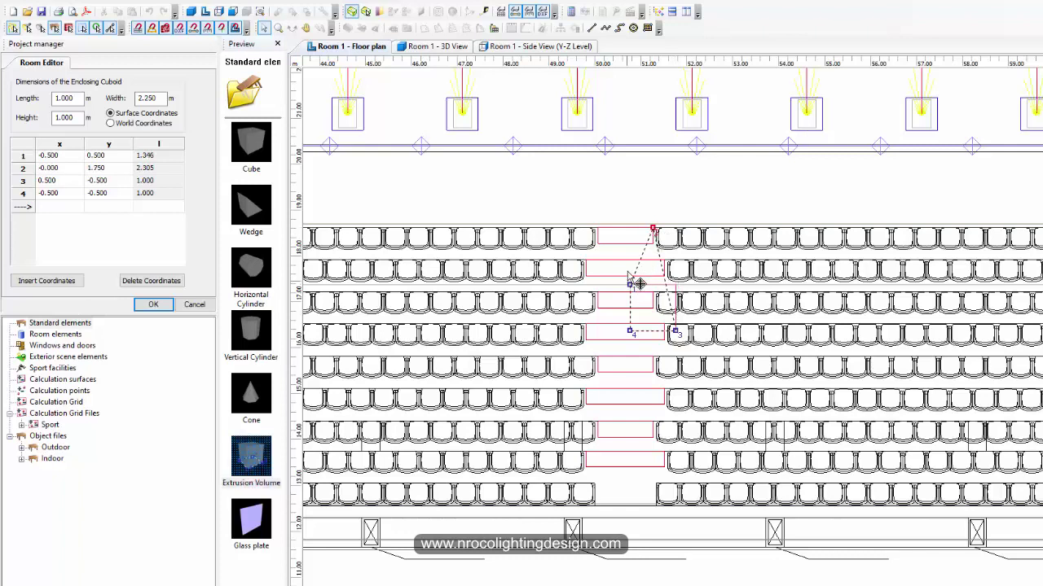
{"action": "left_click", "coordinate": [630, 228]}
{"action": "left_click", "coordinate": [676, 332]}
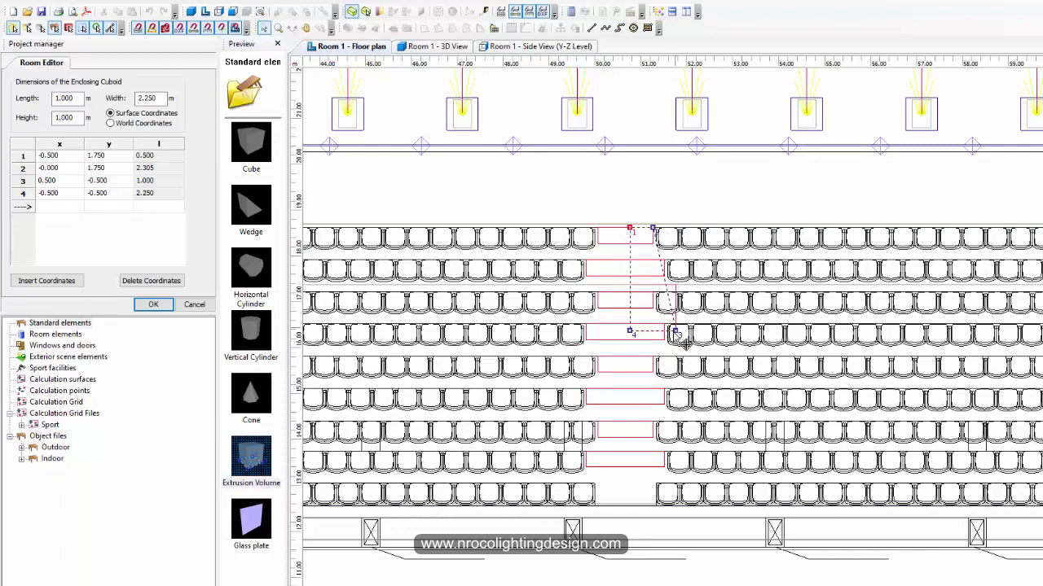
{"action": "left_click", "coordinate": [648, 509]}
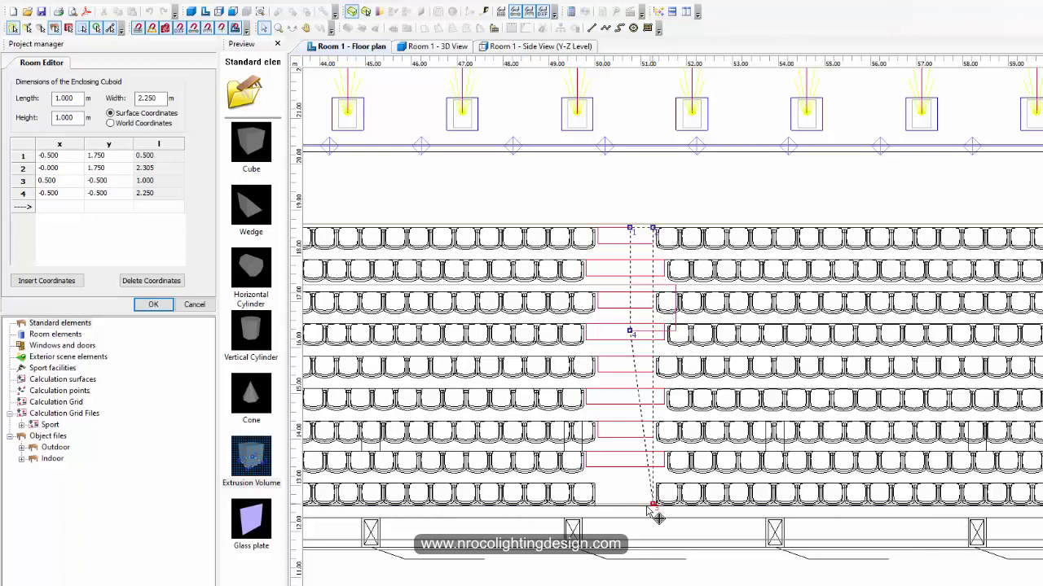
{"action": "left_click", "coordinate": [629, 333]}
{"action": "left_click_drag", "start_coordinate": [622, 488], "coordinate": [564, 509]}
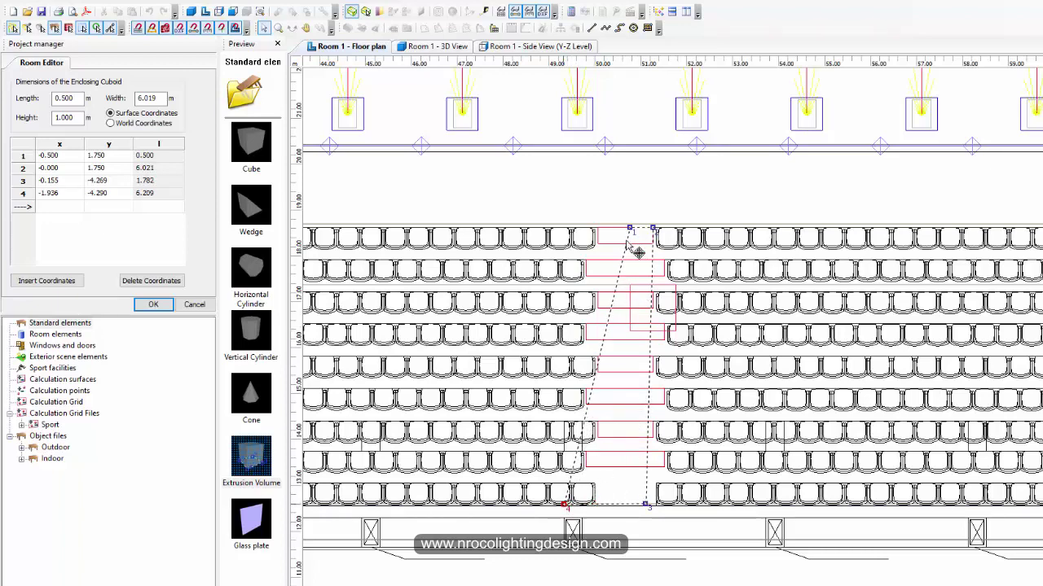
{"action": "scroll", "coordinate": [633, 228], "scroll_direction": "up", "scroll_amount": 2}
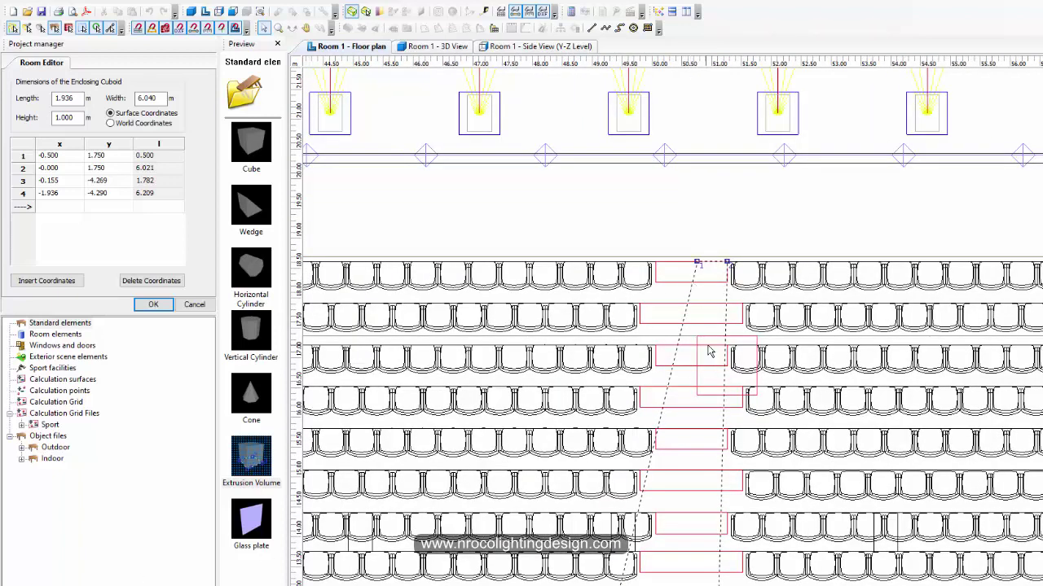
{"action": "scroll", "coordinate": [696, 273], "scroll_direction": "up", "scroll_amount": 1}
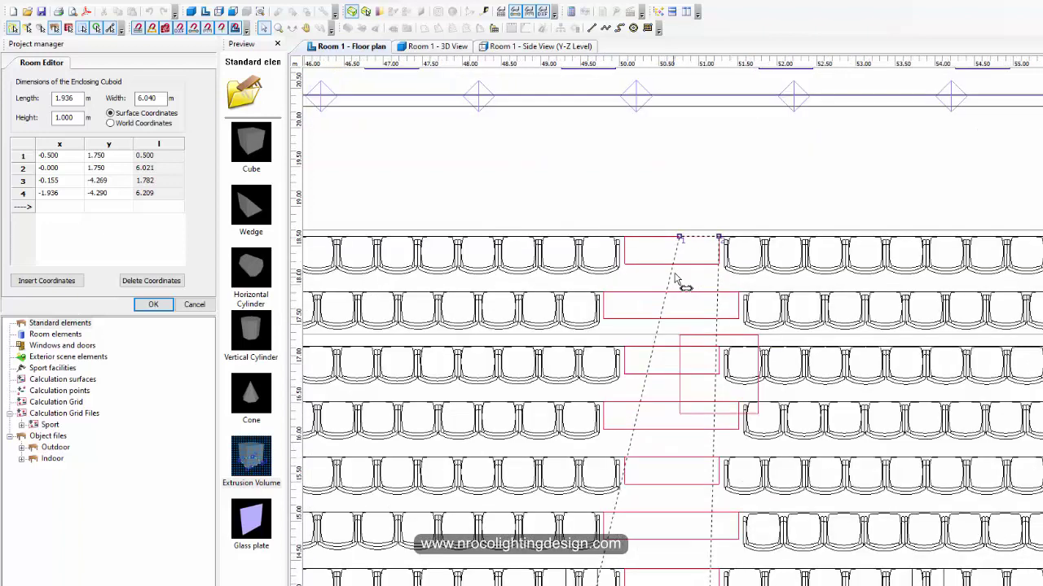
- Insert points along the outline's slanted edge at the rows nearest the pool and move them into a stair-step profile
{"action": "right_click", "coordinate": [681, 279]}
{"action": "left_click", "coordinate": [684, 281]}
{"action": "left_click_drag", "start_coordinate": [680, 281], "coordinate": [617, 349]}
{"action": "right_click", "coordinate": [675, 308]}
{"action": "left_click", "coordinate": [676, 314]}
{"action": "right_click", "coordinate": [651, 315]}
{"action": "left_click", "coordinate": [659, 320]}
{"action": "right_click", "coordinate": [652, 363]}
{"action": "left_click", "coordinate": [658, 370]}
{"action": "right_click", "coordinate": [611, 389]}
{"action": "left_click", "coordinate": [617, 392]}
{"action": "left_click_drag", "start_coordinate": [610, 389], "coordinate": [618, 402]}
{"action": "left_click_drag", "start_coordinate": [617, 349], "coordinate": [618, 346]}
{"action": "right_click", "coordinate": [610, 426]}
{"action": "left_click", "coordinate": [616, 433]}
{"action": "left_click_drag", "start_coordinate": [604, 430], "coordinate": [590, 402]}
{"action": "right_click", "coordinate": [587, 445]}
{"action": "left_click", "coordinate": [594, 451]}
{"action": "left_click_drag", "start_coordinate": [589, 451], "coordinate": [590, 456]}
- Add and move further points to carry the stair-step profile through the back rows, widening the outline to about 3.38 m
{"action": "middle_click_drag", "start_coordinate": [698, 309], "coordinate": [759, 131]}
{"action": "right_click", "coordinate": [650, 309]}
{"action": "left_click", "coordinate": [656, 315]}
{"action": "left_click_drag", "start_coordinate": [650, 311], "coordinate": [628, 279]}
{"action": "right_click", "coordinate": [619, 301]}
{"action": "left_click", "coordinate": [627, 308]}
{"action": "right_click", "coordinate": [623, 347]}
{"action": "left_click_drag", "start_coordinate": [627, 333], "coordinate": [603, 335]}
{"action": "left_click", "coordinate": [630, 353]}
{"action": "right_click", "coordinate": [605, 365]}
{"action": "left_click", "coordinate": [613, 371]}
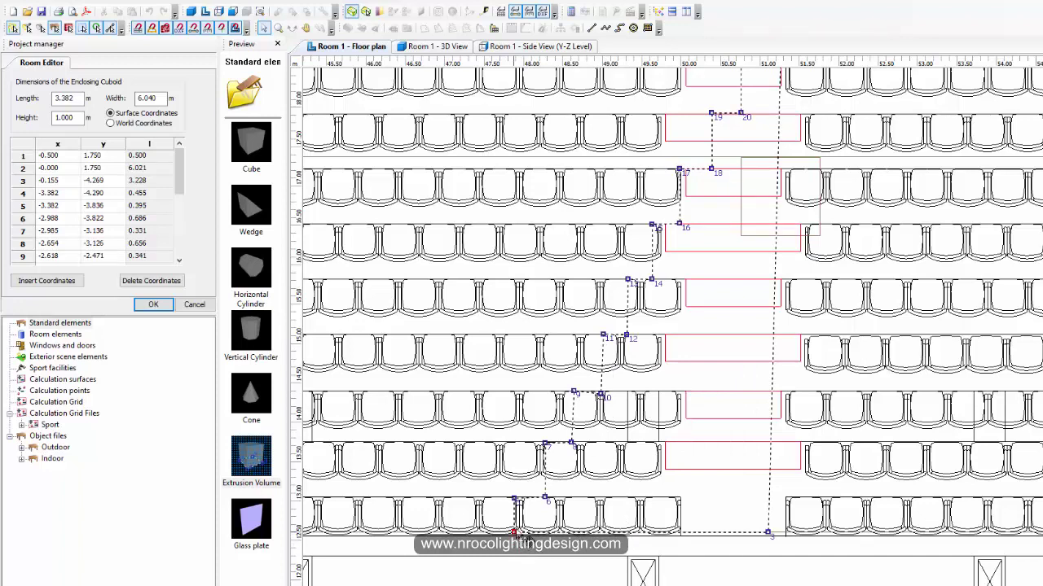
- Align point 4 to y -4.269 and point 9 to x -2.654, y -2.467, and accept the stepped polygon
{"action": "left_click_drag", "start_coordinate": [514, 533], "coordinate": [514, 532]}
{"action": "left_click_drag", "start_coordinate": [574, 392], "coordinate": [613, 400]}
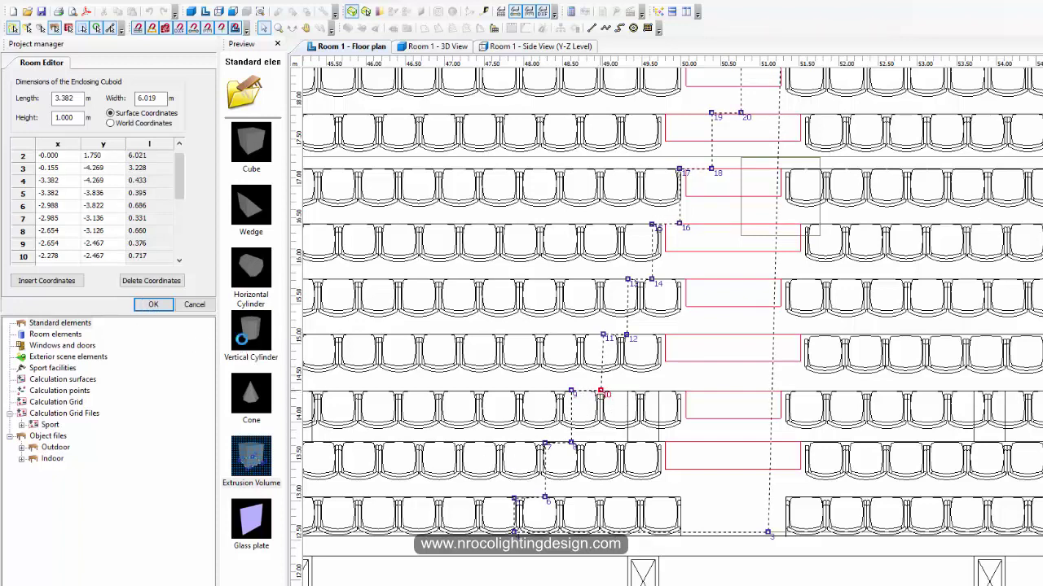
{"action": "left_click", "coordinate": [159, 305]}
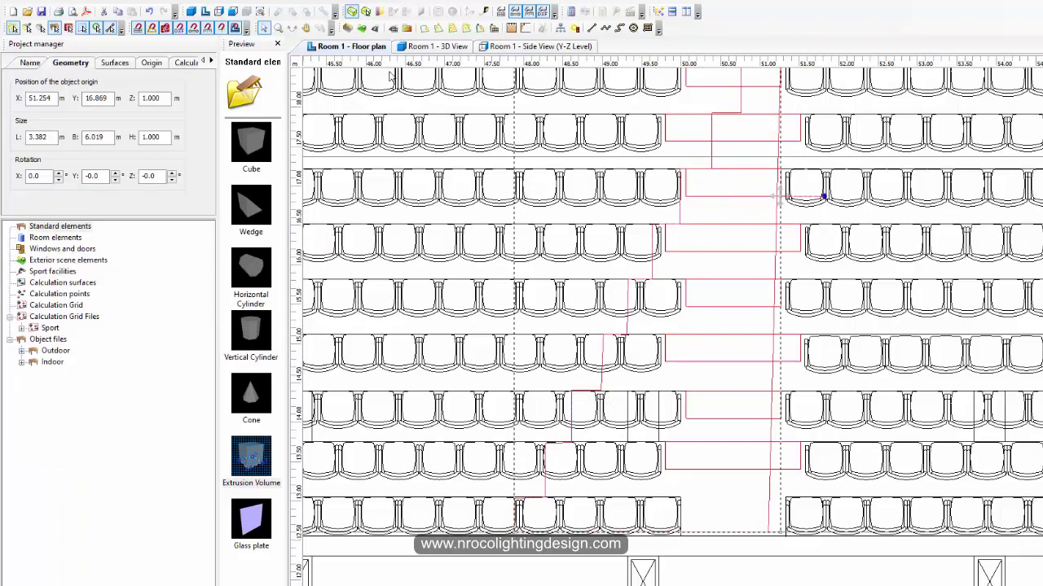
- Rotate the stepped extrusion volume 90° about its Y axis in the front view and check its profile in the side view
{"action": "left_click", "coordinate": [516, 47]}
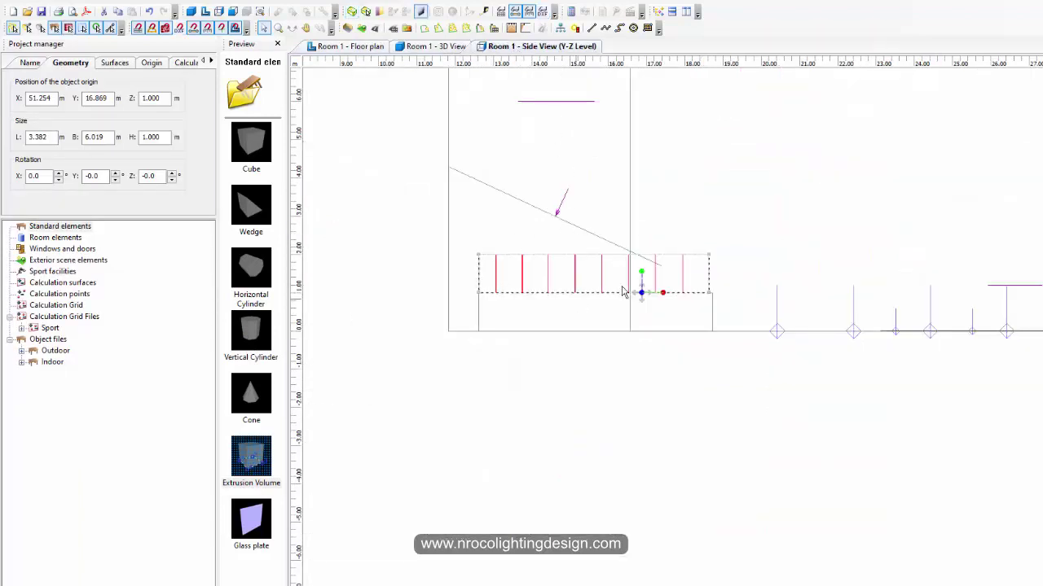
{"action": "right_click", "coordinate": [602, 271]}
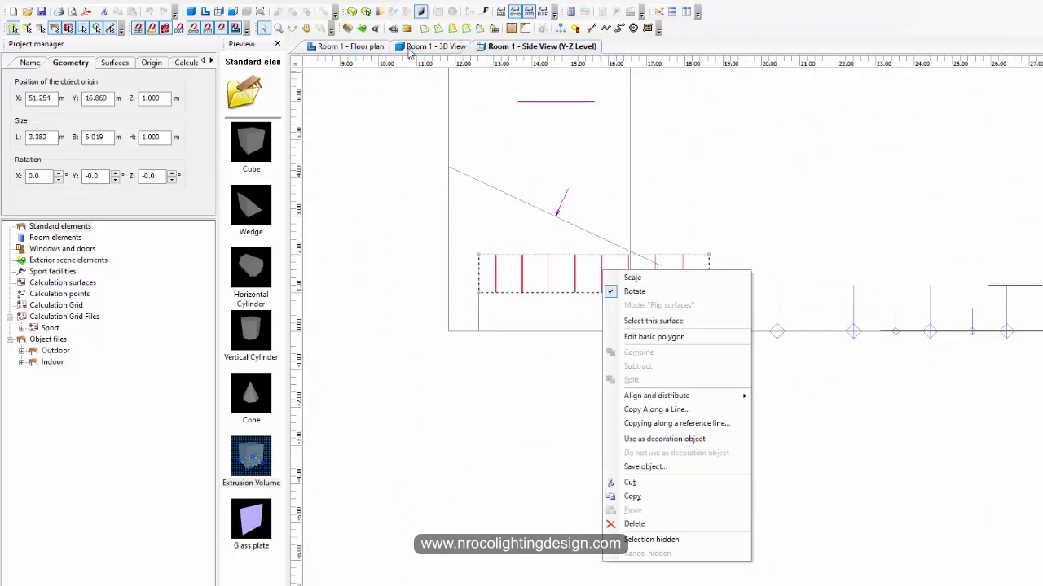
{"action": "left_click", "coordinate": [234, 13]}
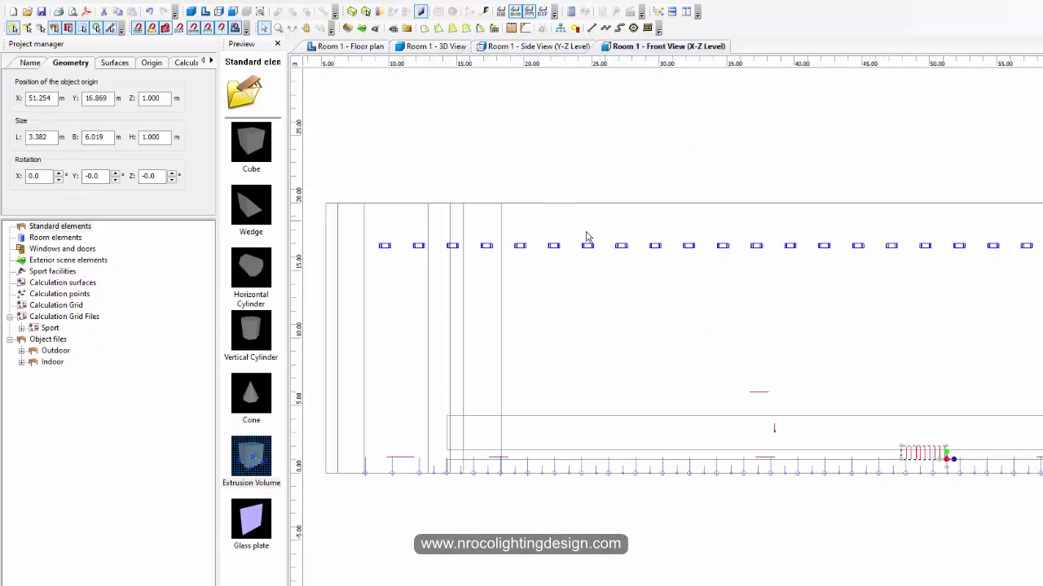
{"action": "middle_click_drag", "start_coordinate": [929, 440], "coordinate": [800, 375]}
{"action": "scroll", "coordinate": [813, 407], "scroll_direction": "up", "scroll_amount": 2}
{"action": "scroll", "coordinate": [814, 409], "scroll_direction": "up", "scroll_amount": 2}
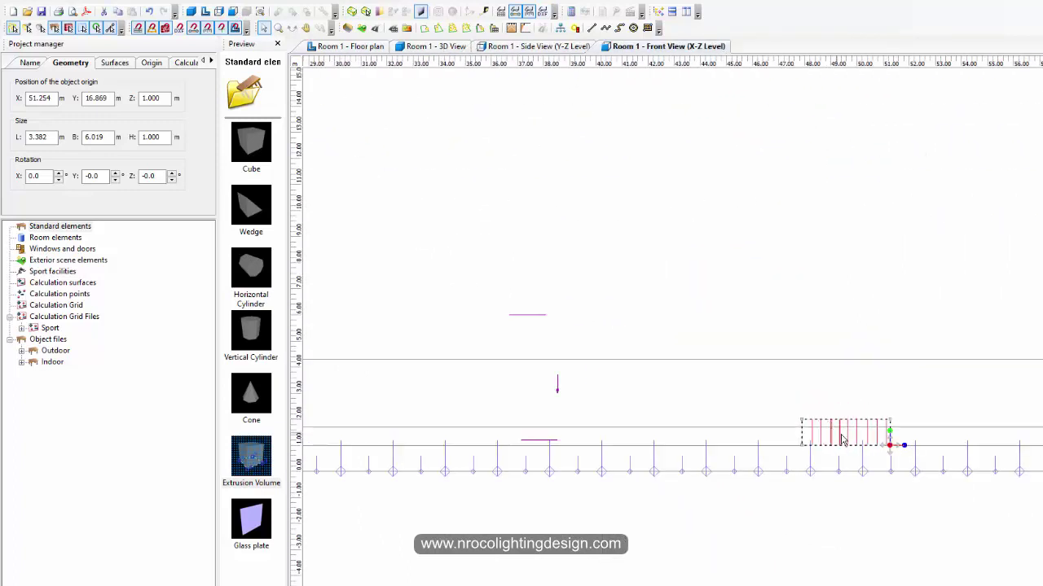
{"action": "scroll", "coordinate": [843, 439], "scroll_direction": "up", "scroll_amount": 3}
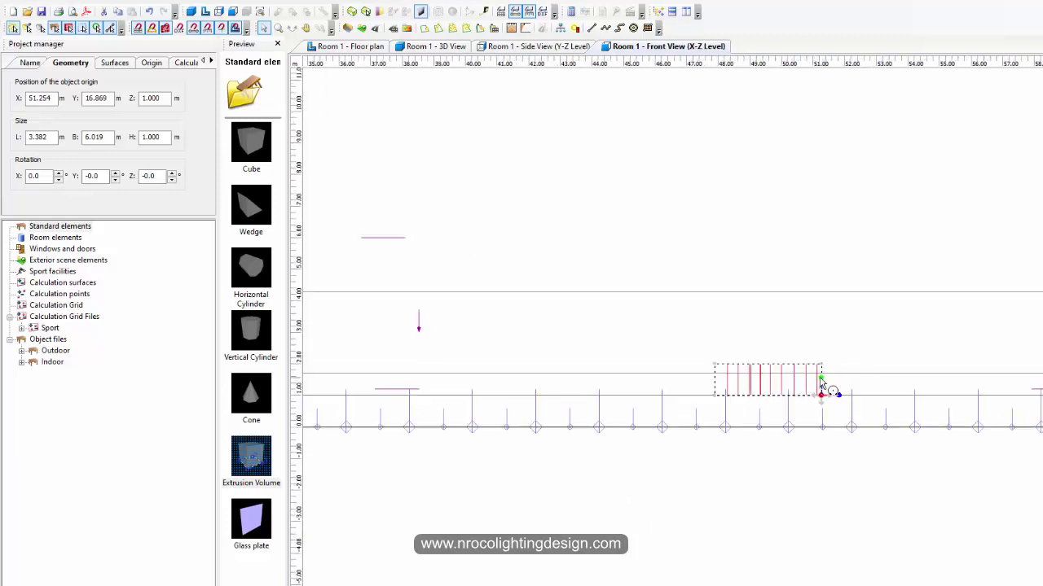
{"action": "left_click_drag", "start_coordinate": [821, 381], "coordinate": [847, 400]}
{"action": "left_click", "coordinate": [534, 46]}
{"action": "scroll", "coordinate": [628, 293], "scroll_direction": "up", "scroll_amount": 2}
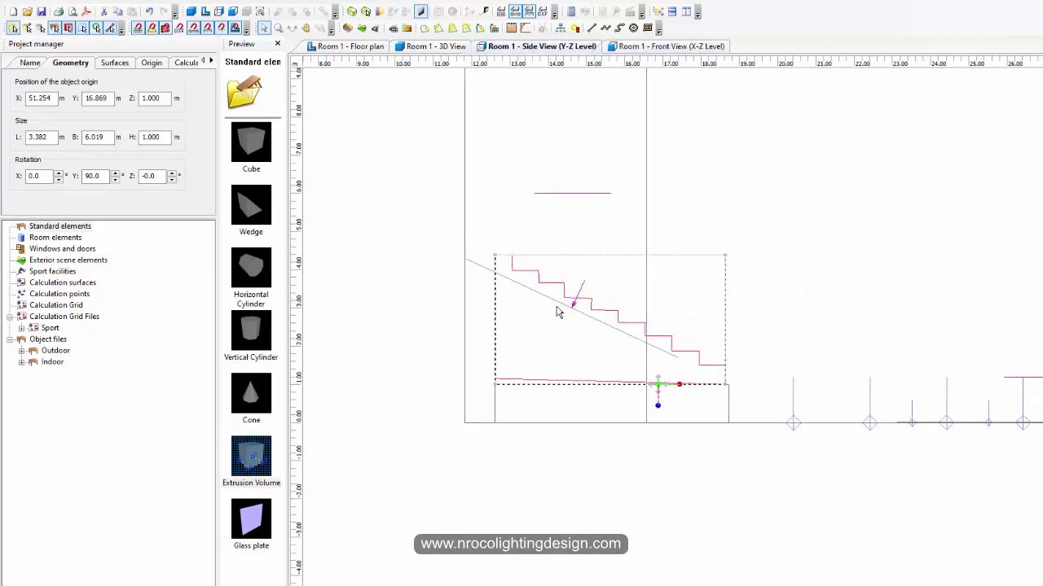
- Position the audience calculation surface just above the stepped stand at Y 16.000 m, Z 3.000 m, and check it in the 3D view
{"action": "left_click", "coordinate": [551, 299]}
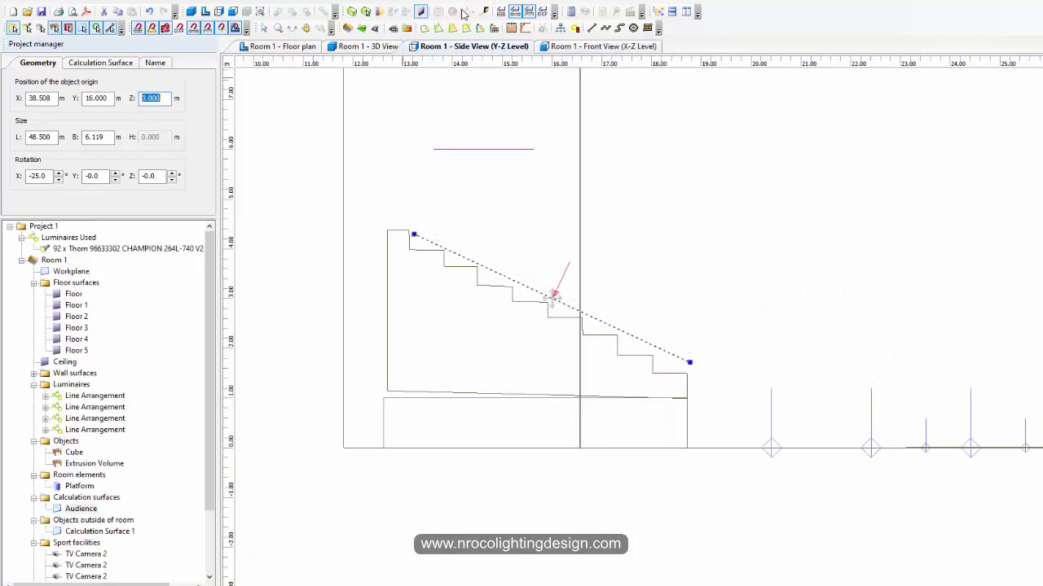
{"action": "left_click", "coordinate": [355, 48]}
{"action": "left_click_drag", "start_coordinate": [373, 182], "coordinate": [321, 206]}
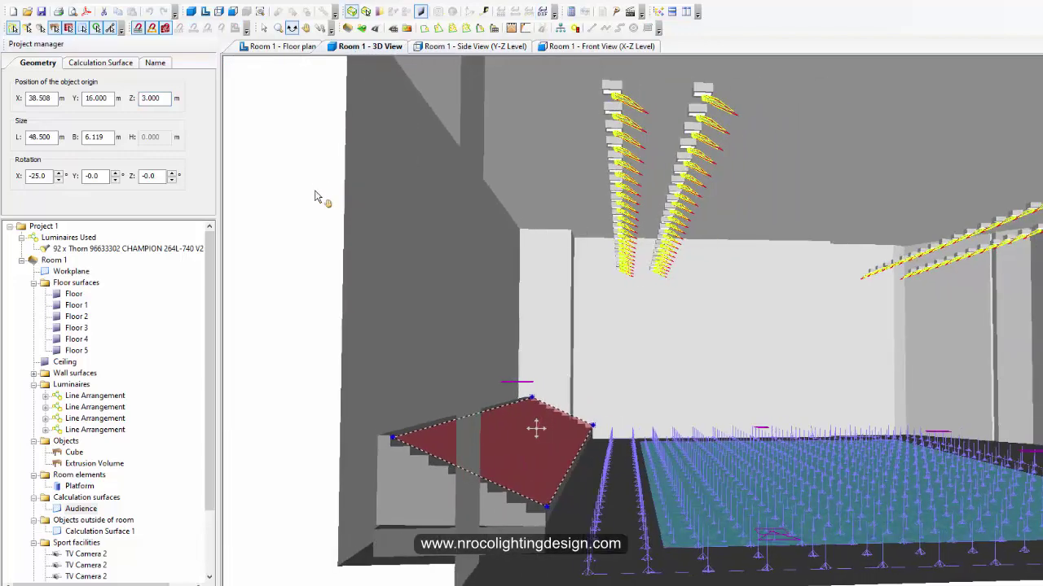
{"action": "scroll", "coordinate": [340, 231], "scroll_direction": "down", "scroll_amount": 3}
{"action": "left_click_drag", "start_coordinate": [391, 294], "coordinate": [372, 298]}
{"action": "scroll", "coordinate": [486, 310], "scroll_direction": "up", "scroll_amount": 3}
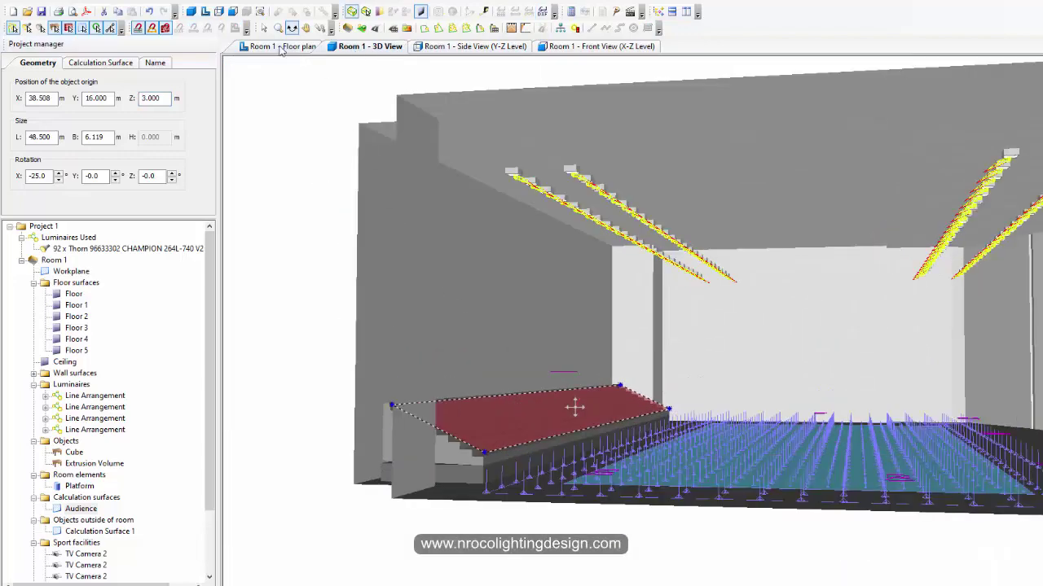
- Deselect the audience surface, frame the whole pool hall in 3D, and run the lighting calculation
{"action": "left_click", "coordinate": [264, 28]}
{"action": "left_click", "coordinate": [292, 28]}
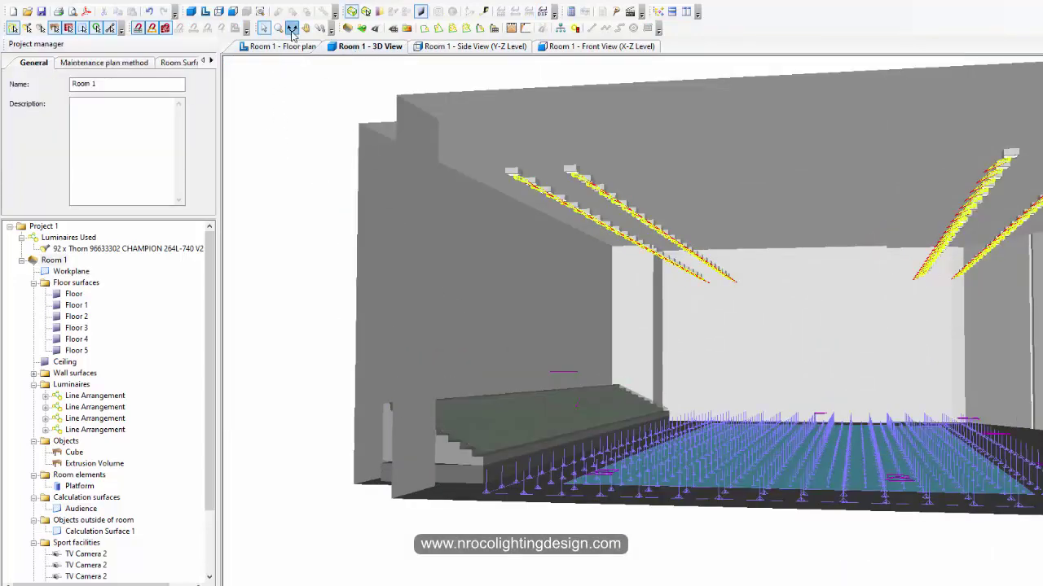
{"action": "left_click_drag", "start_coordinate": [313, 129], "coordinate": [382, 233]}
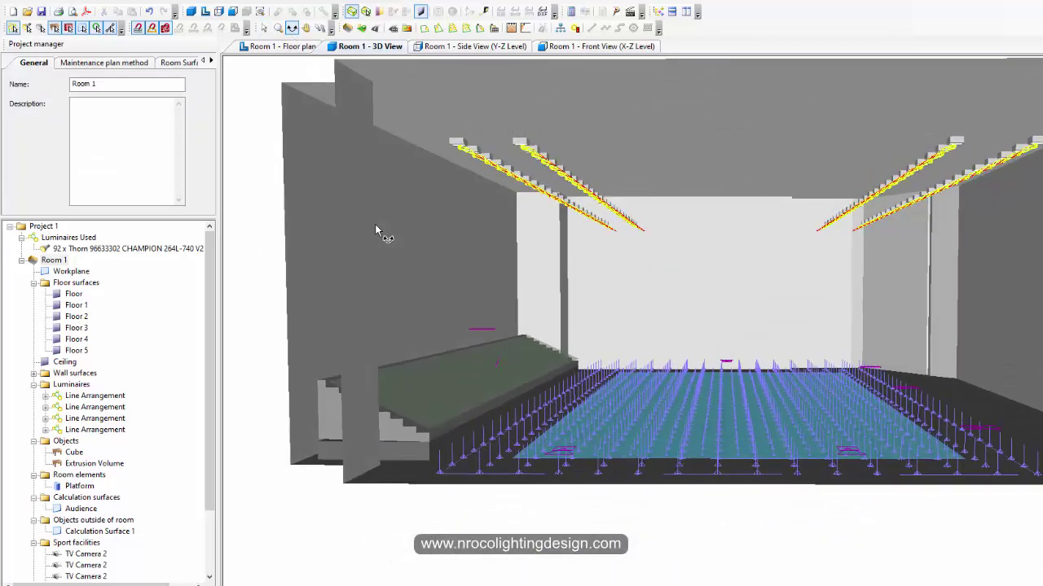
{"action": "mouse_move", "coordinate": [633, 304]}
{"action": "left_mouse_down"}
{"action": "mouse_move", "coordinate": [628, 326]}
{"action": "mouse_move", "coordinate": [617, 319]}
{"action": "mouse_move", "coordinate": [628, 312]}
{"action": "mouse_move", "coordinate": [624, 295]}
{"action": "left_mouse_up"}
{"action": "left_click", "coordinate": [570, 12]}
{"action": "left_click", "coordinate": [698, 504]}
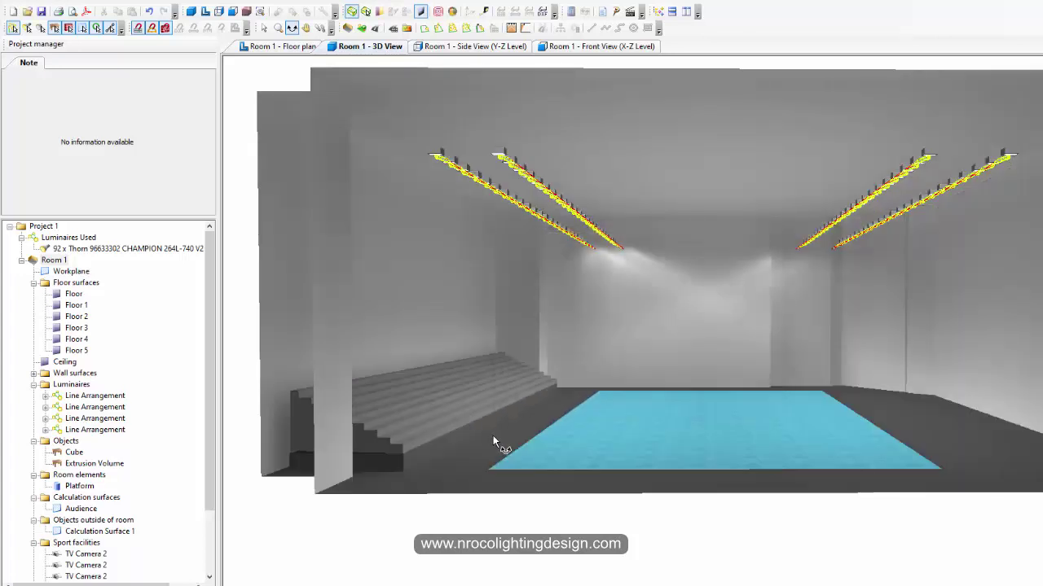
- Examine the illuminance distribution on the stand and pool in false colours, and return to the normal rendering
{"action": "left_click_drag", "start_coordinate": [466, 417], "coordinate": [460, 409]}
{"action": "left_click", "coordinate": [453, 10]}
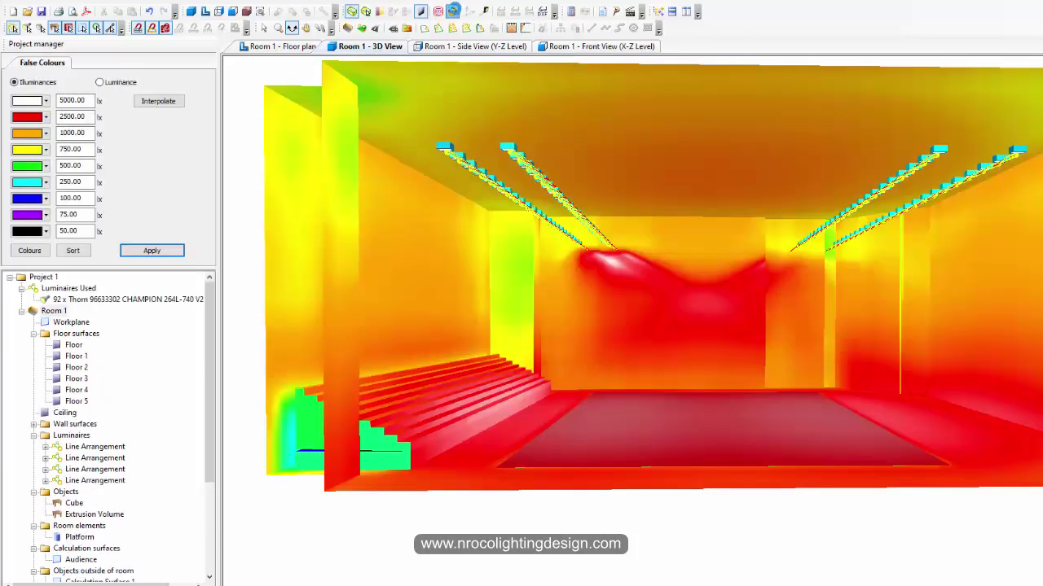
{"action": "left_click", "coordinate": [453, 10]}
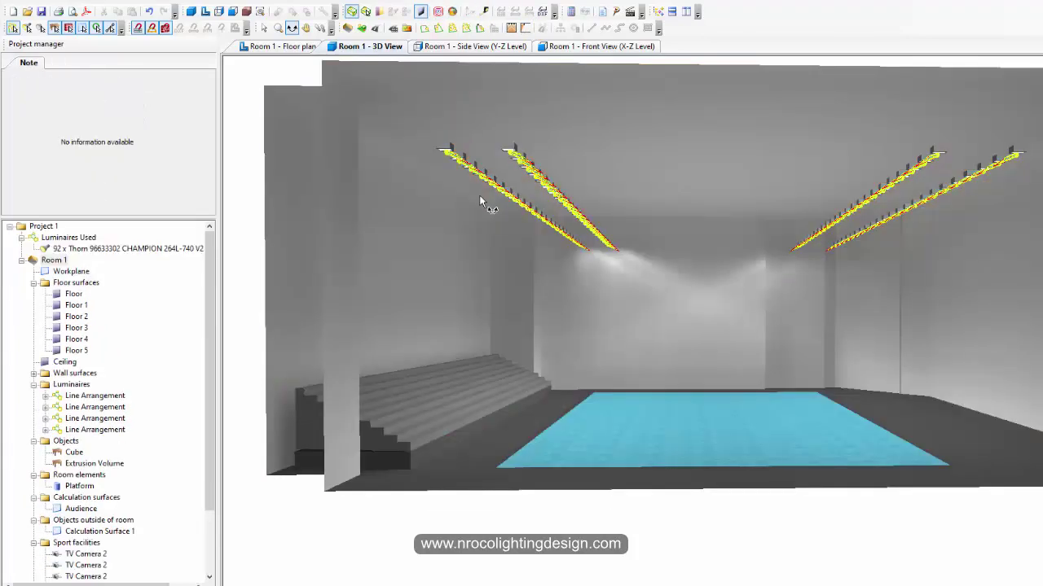
- Create a raytrace preview of the pool hall at the lowest quality without highlights, and return to the 3D view
{"action": "left_click_drag", "start_coordinate": [480, 204], "coordinate": [477, 253]}
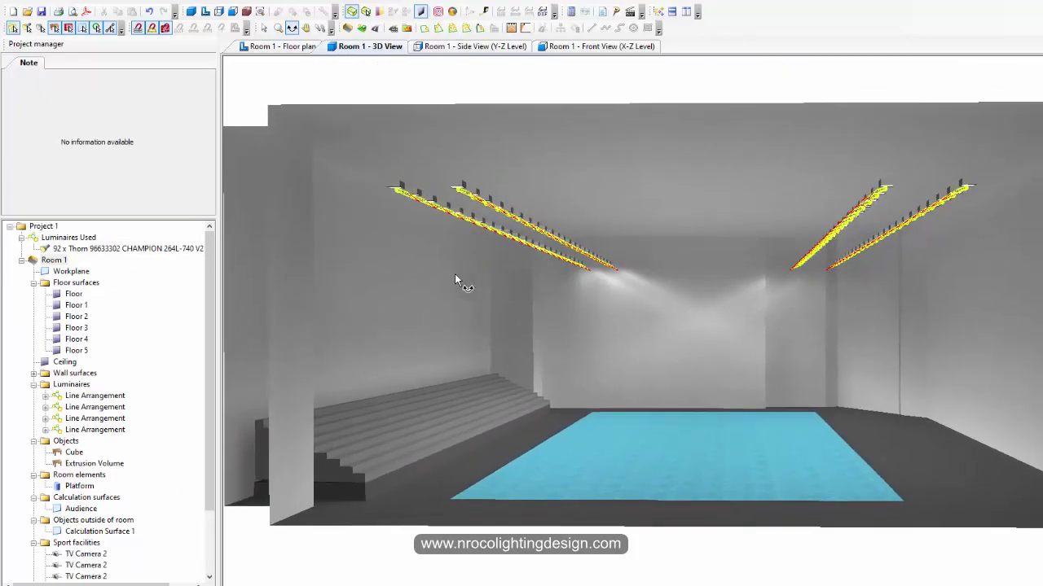
{"action": "left_click", "coordinate": [246, 13]}
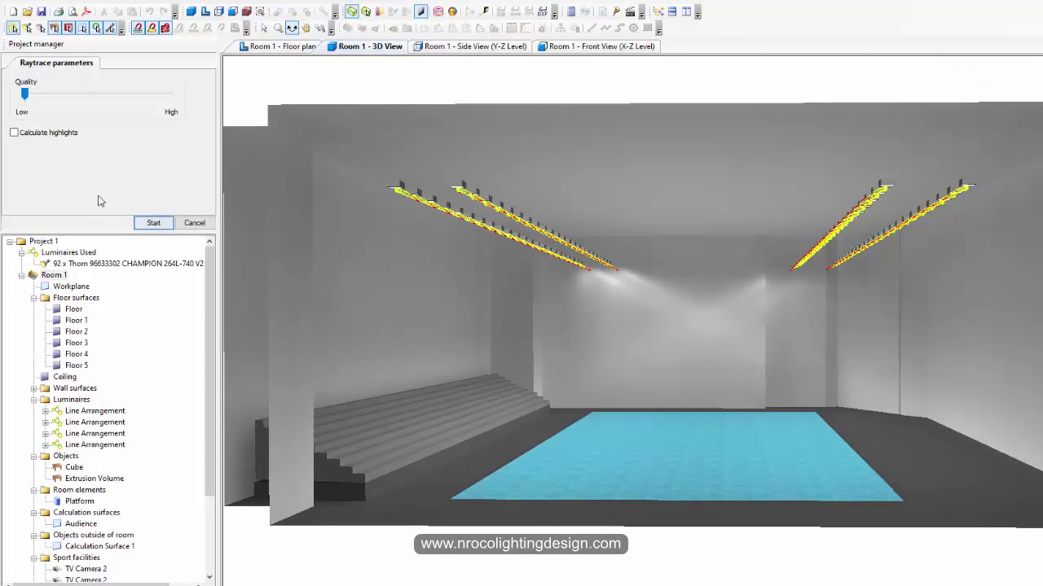
{"action": "left_click", "coordinate": [153, 222]}
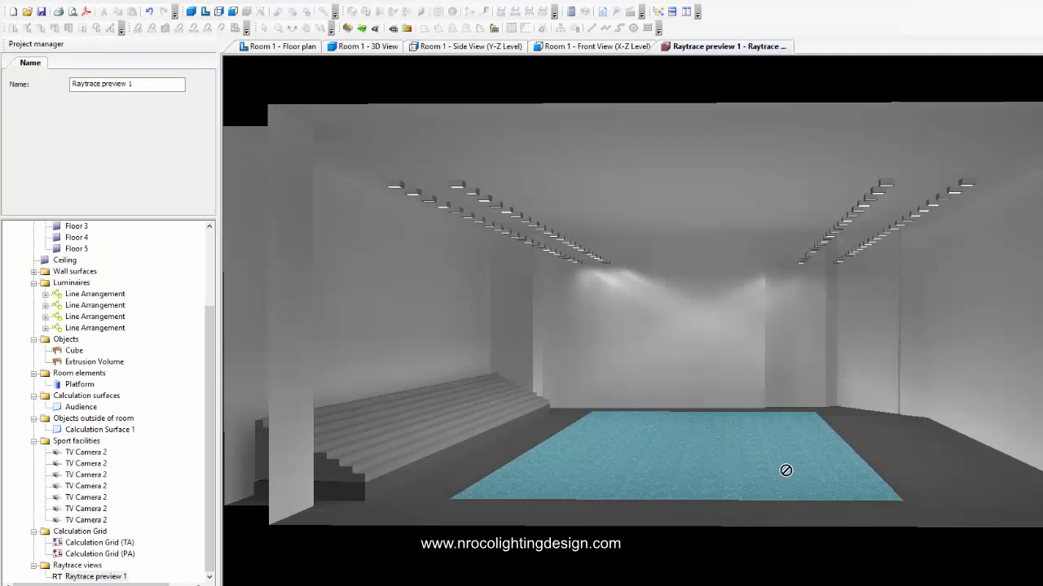
{"action": "left_click", "coordinate": [362, 48]}
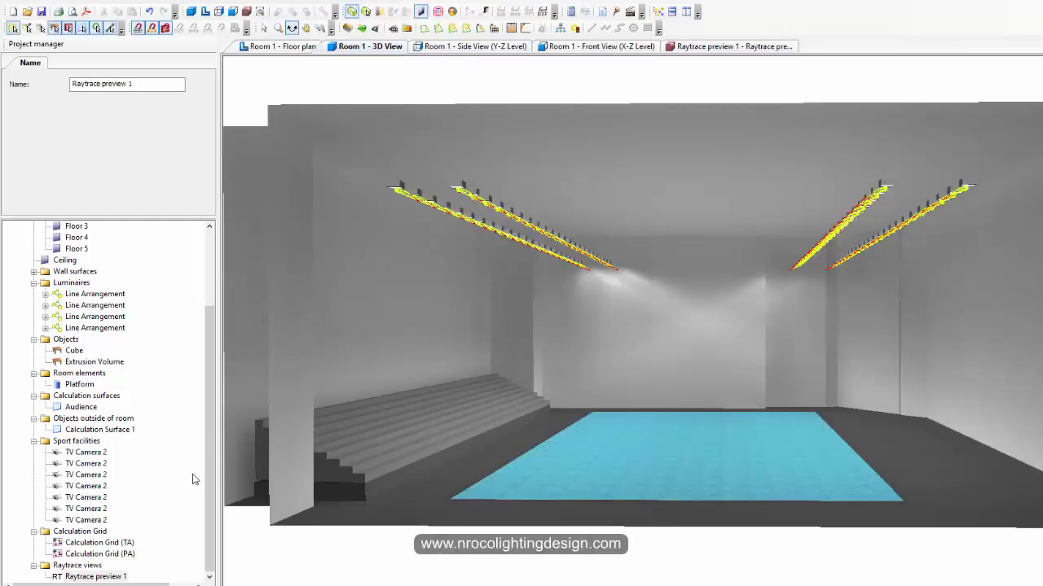
- Rename the first camera under Sport facilities TV Camera 1 and keep TV Camera 2 as the second camera's name
{"action": "left_click", "coordinate": [87, 453]}
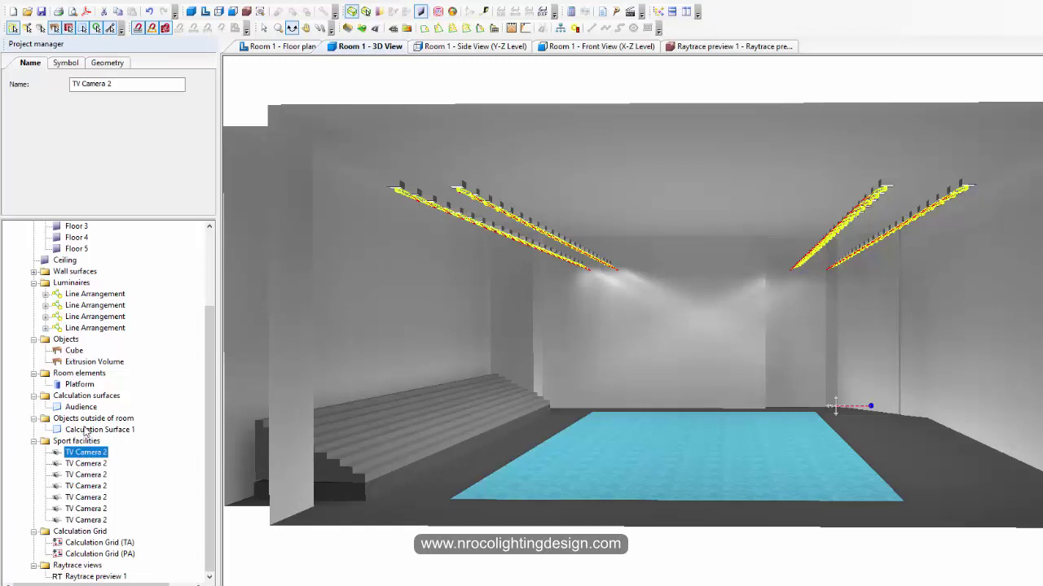
{"action": "left_click", "coordinate": [117, 85]}
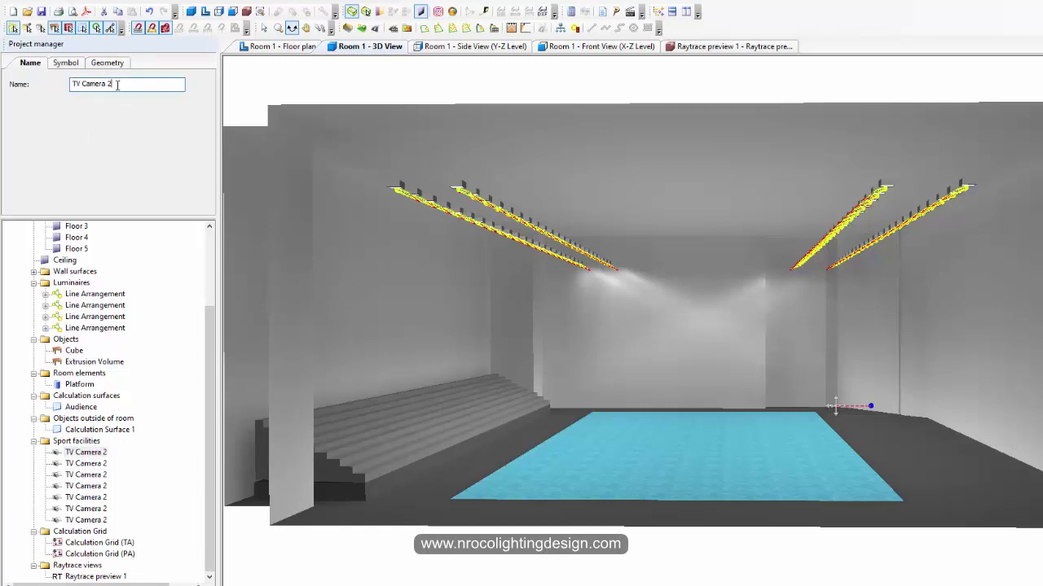
{"action": "type", "text": "1"}
{"action": "key", "text": "Return"}
{"action": "left_click", "coordinate": [101, 463]}
{"action": "left_click", "coordinate": [124, 86]}
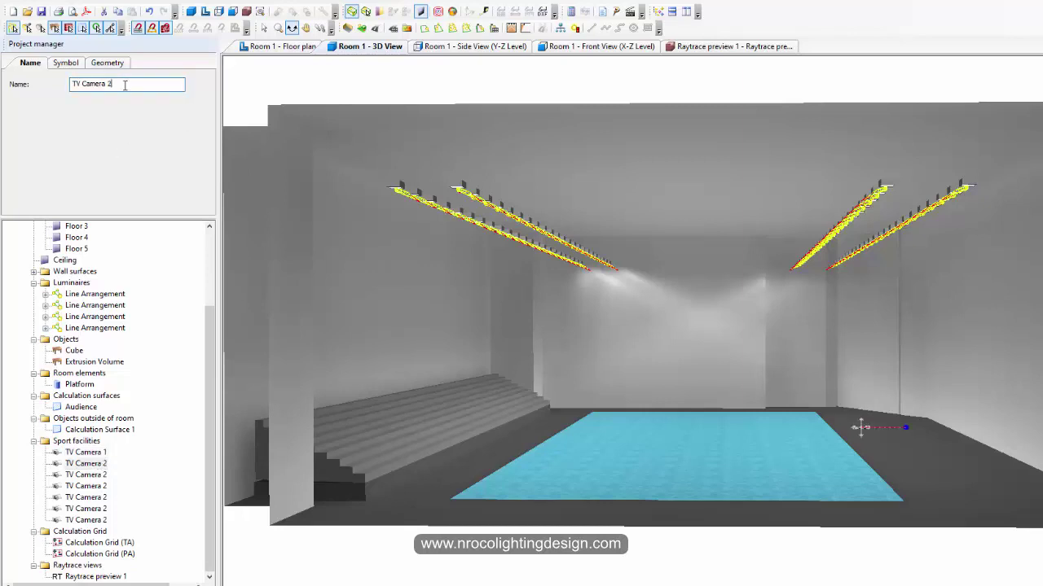
- Rename the third and fourth cameras in the list TV Camera 3 and TV Camera 4
{"action": "left_click", "coordinate": [98, 474]}
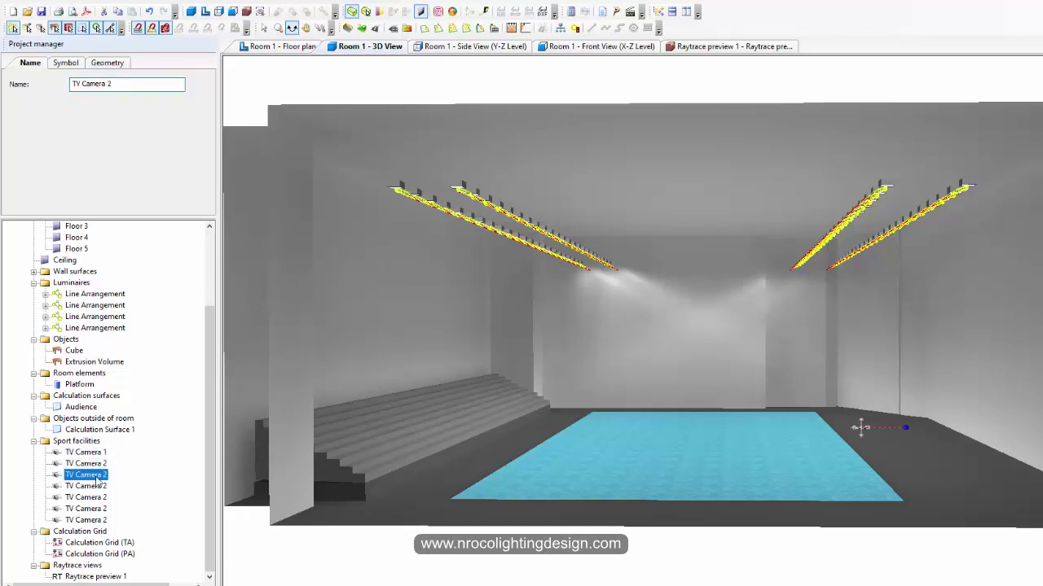
{"action": "left_click", "coordinate": [123, 84]}
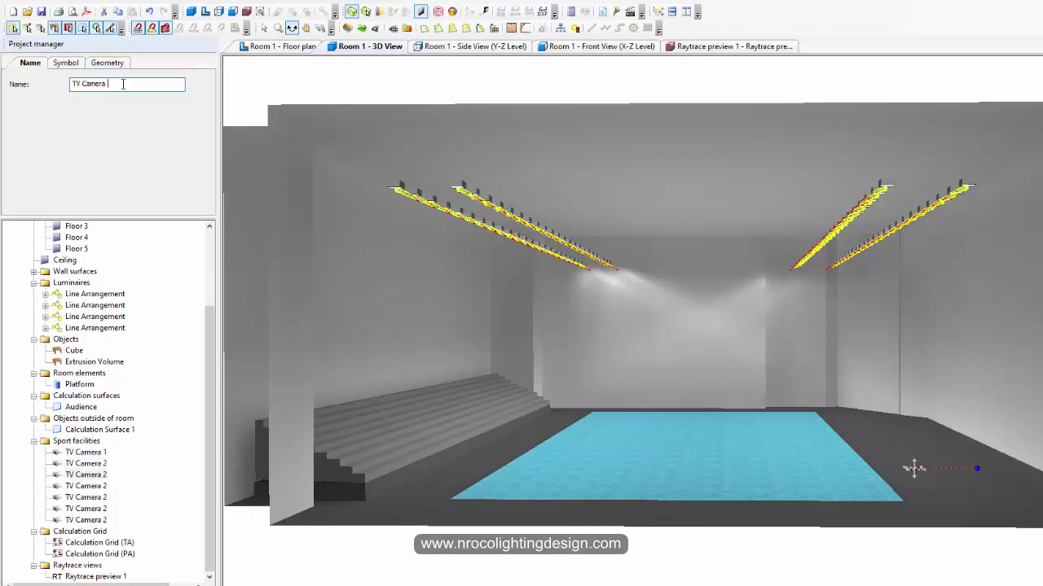
{"action": "key", "text": "Return"}
{"action": "left_click", "coordinate": [98, 486]}
{"action": "left_click", "coordinate": [123, 84]}
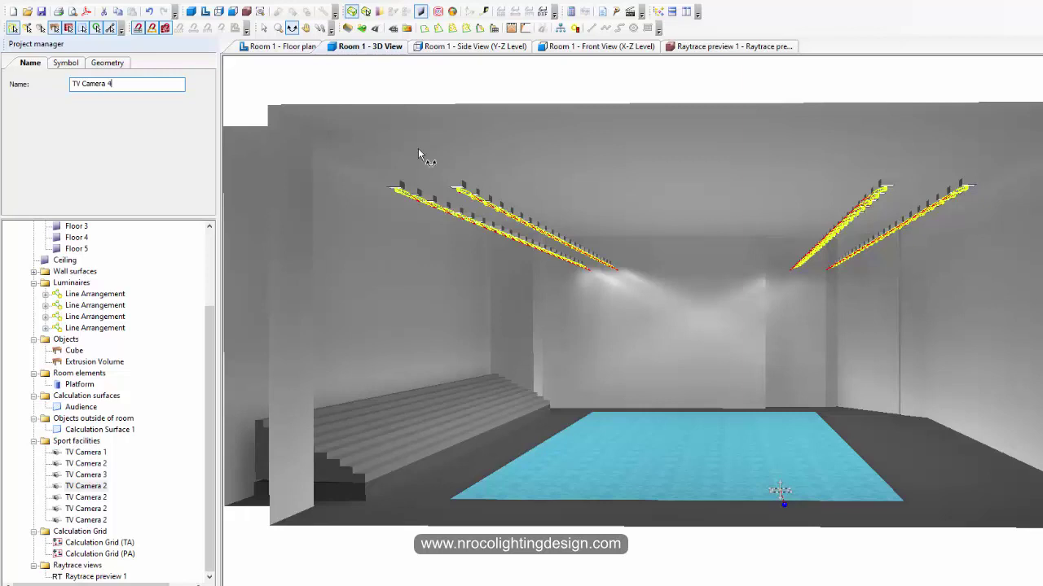
{"action": "type", "text": "4"}
{"action": "key", "text": "Return"}
- Rename the fifth and sixth cameras in the list TV Camera 5 and TV Camera 6
{"action": "left_click", "coordinate": [105, 498]}
{"action": "left_click", "coordinate": [134, 85]}
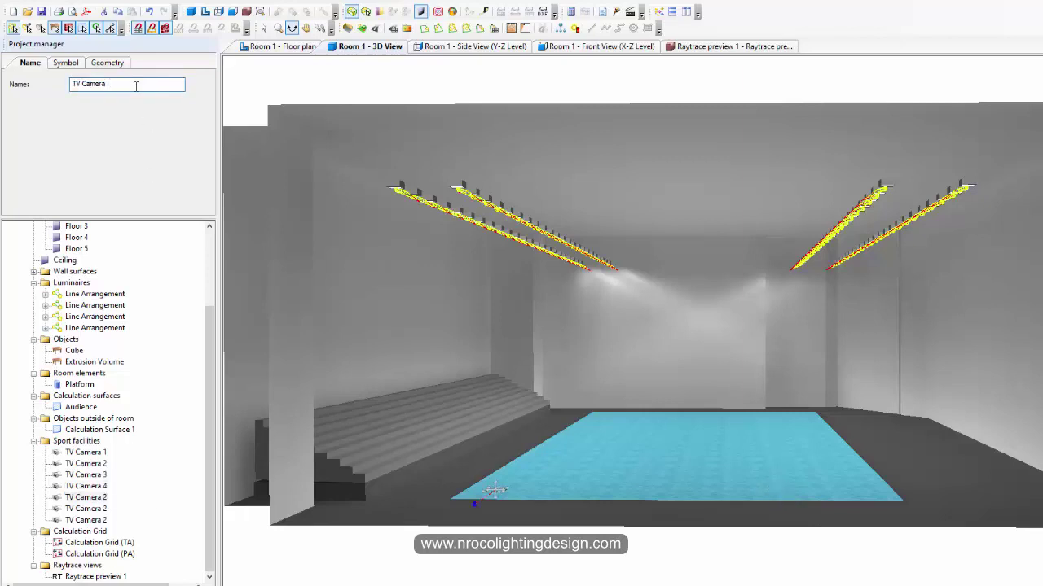
{"action": "type", "text": "5"}
{"action": "key", "text": "Return"}
{"action": "left_click", "coordinate": [104, 509]}
{"action": "left_click", "coordinate": [120, 85]}
{"action": "type", "text": "6"}
{"action": "key", "text": "Return"}
- Rename the last camera in the list TV Camera 7
{"action": "left_click", "coordinate": [105, 521]}
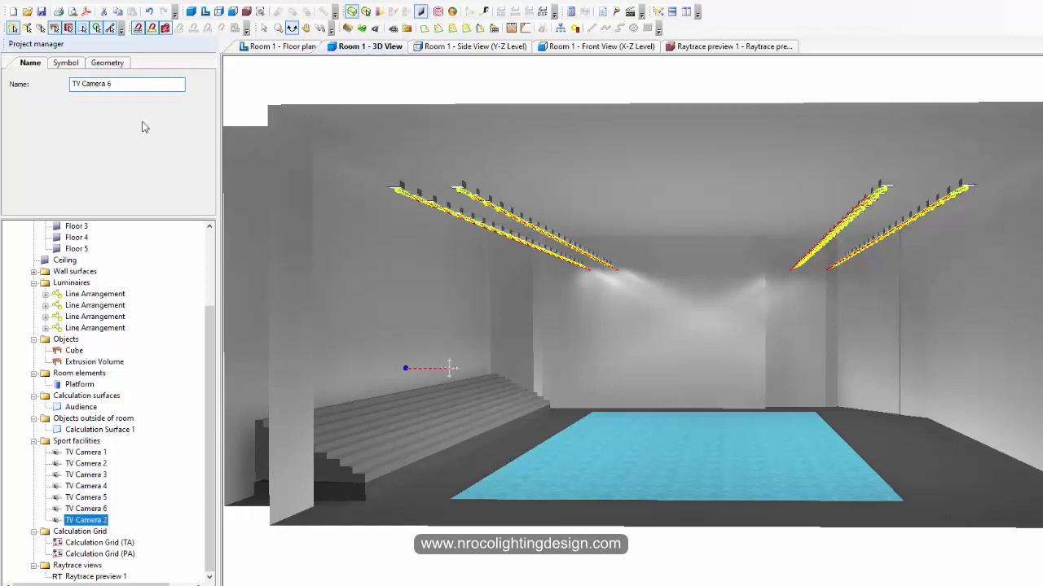
{"action": "left_click", "coordinate": [128, 82]}
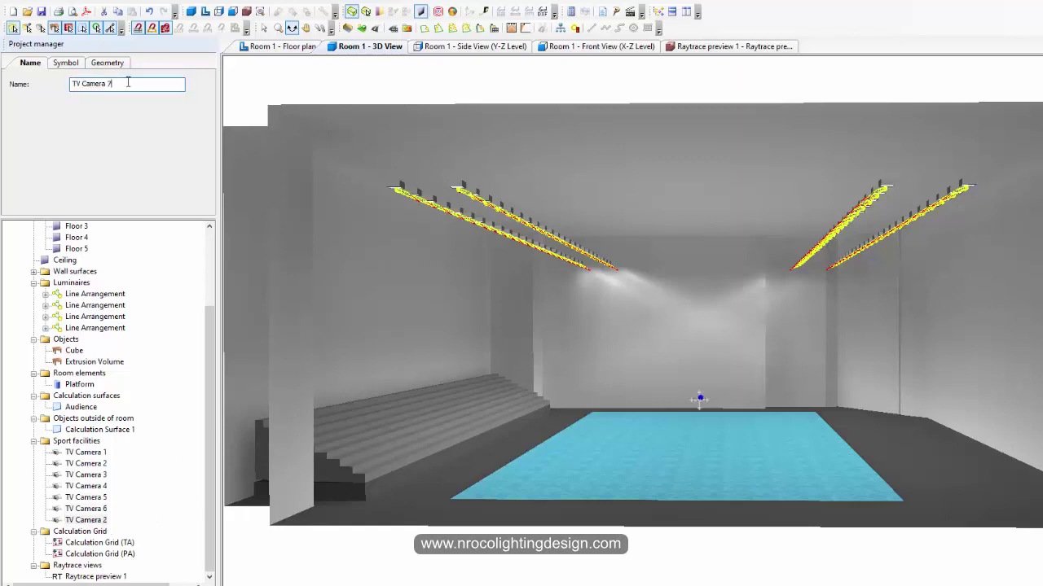
{"action": "type", "text": "7"}
{"action": "key", "text": "Return"}
- Open the project's output list and include the Project Cover, Table of contents and project Luminaire parts list in the report
{"action": "left_click", "coordinate": [191, 582]}
{"action": "scroll", "coordinate": [98, 303], "scroll_direction": "up", "scroll_amount": 2}
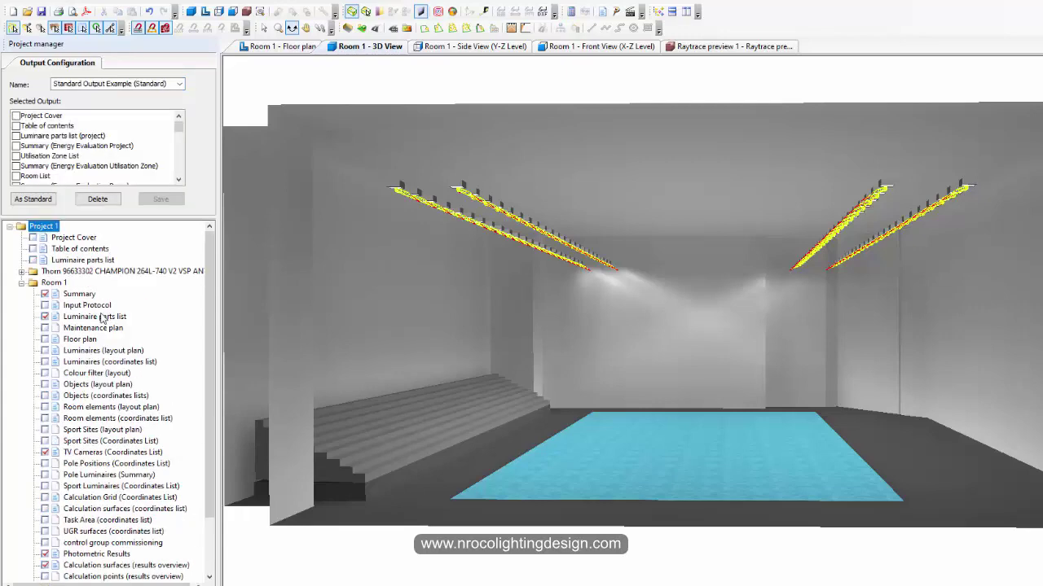
{"action": "scroll", "coordinate": [99, 321], "scroll_direction": "down", "scroll_amount": 2}
{"action": "scroll", "coordinate": [89, 337], "scroll_direction": "up", "scroll_amount": 2}
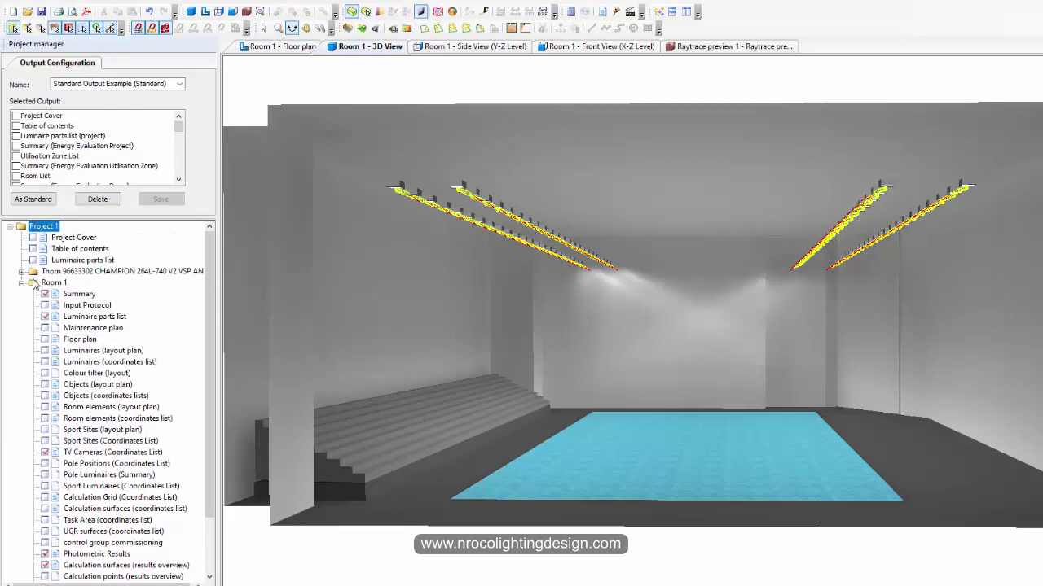
{"action": "left_click", "coordinate": [32, 237]}
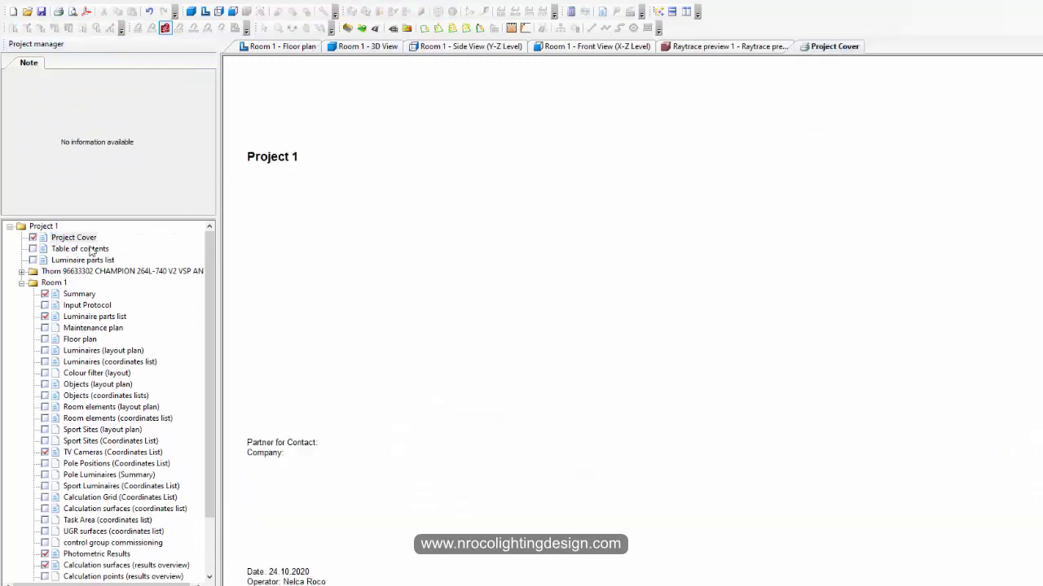
{"action": "left_click", "coordinate": [33, 248]}
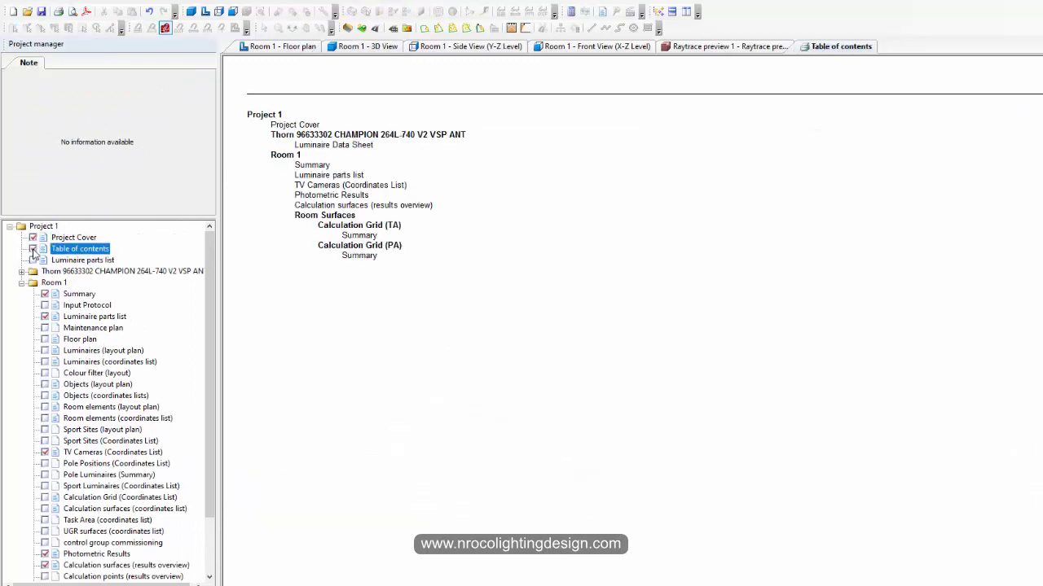
{"action": "left_click", "coordinate": [33, 259]}
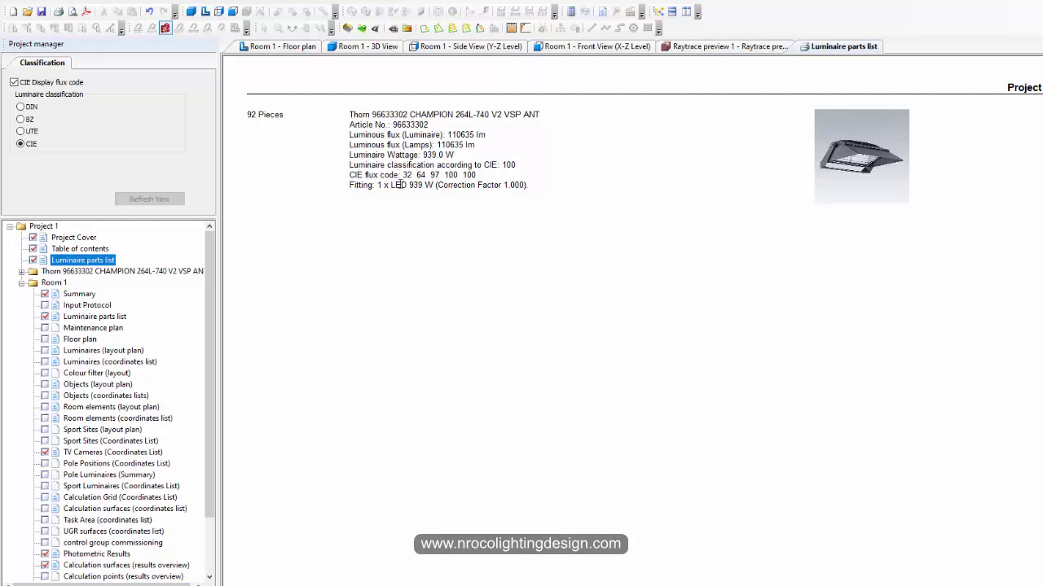
- Review Room 1's Summary, TV Cameras coordinates list, Photometric Results and Calculation surfaces results overview pages
{"action": "left_click", "coordinate": [78, 294]}
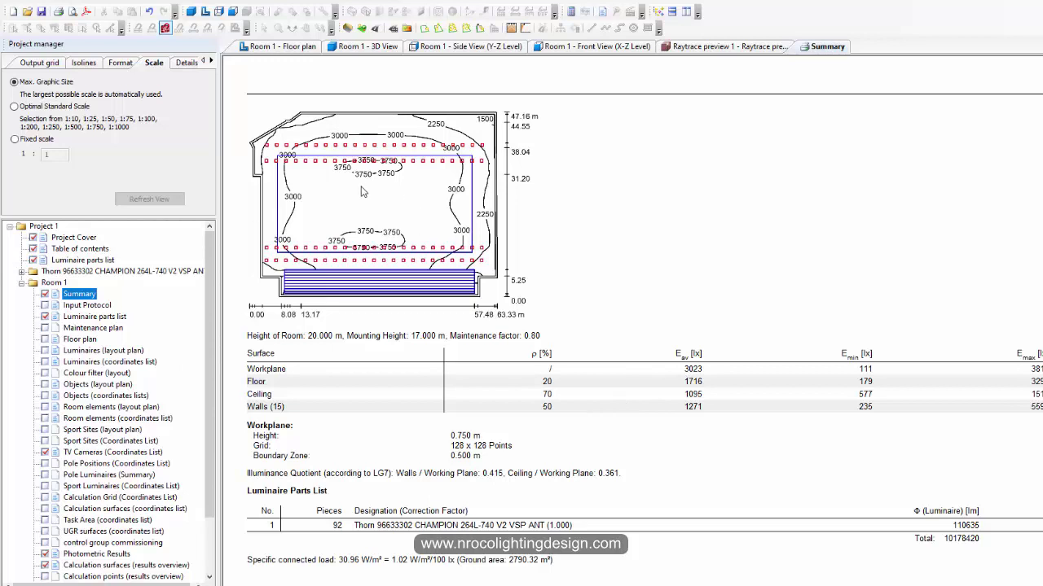
{"action": "scroll", "coordinate": [96, 444], "scroll_direction": "down", "scroll_amount": 2}
{"action": "left_click", "coordinate": [96, 386]}
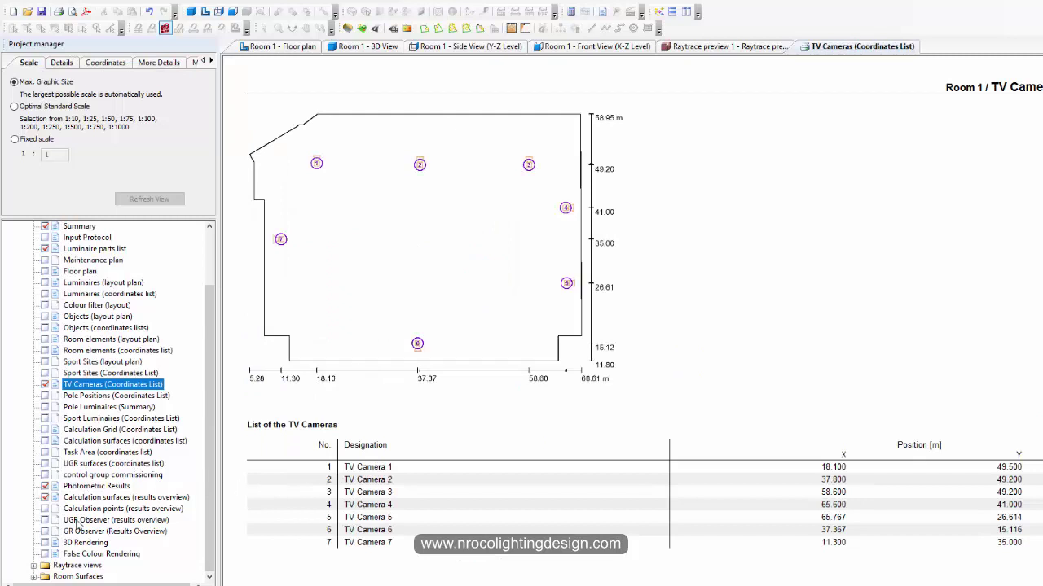
{"action": "left_click", "coordinate": [92, 486]}
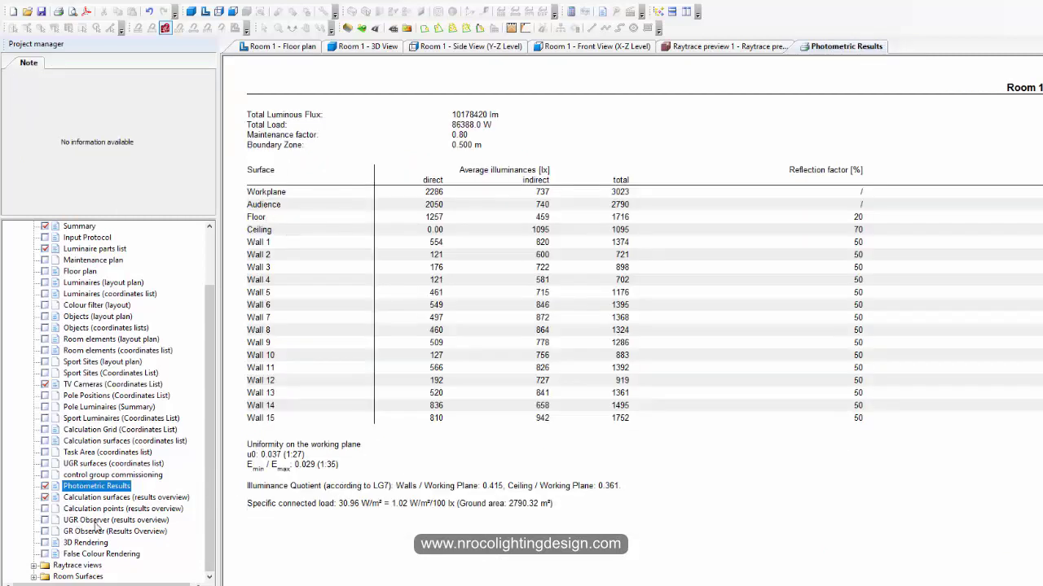
{"action": "left_click", "coordinate": [88, 498]}
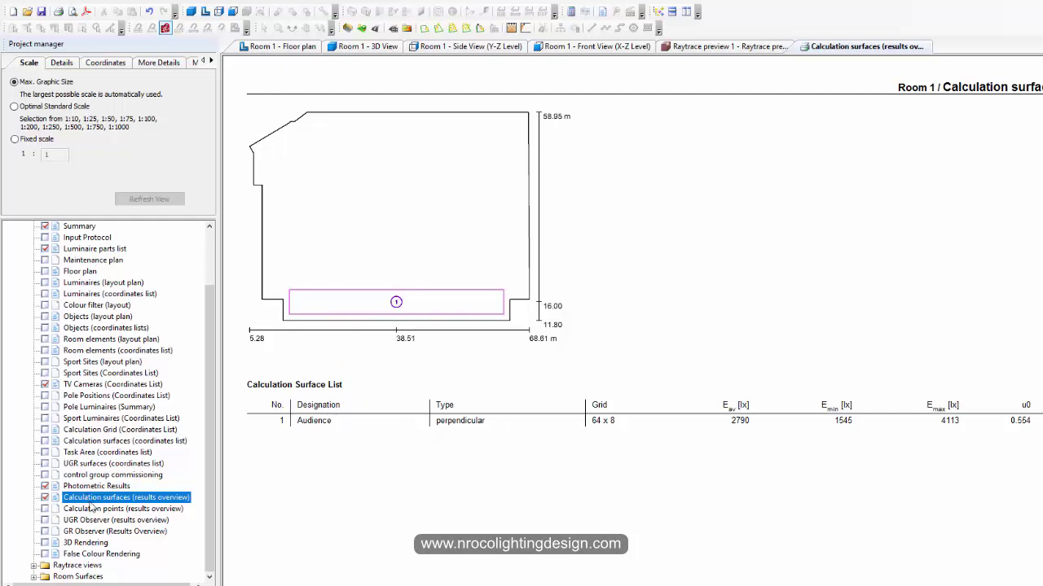
- Include Room 1's 3D Rendering, False Colour Rendering and the Raytrace rendering of Raytrace preview 1 in the report
{"action": "left_click", "coordinate": [46, 543]}
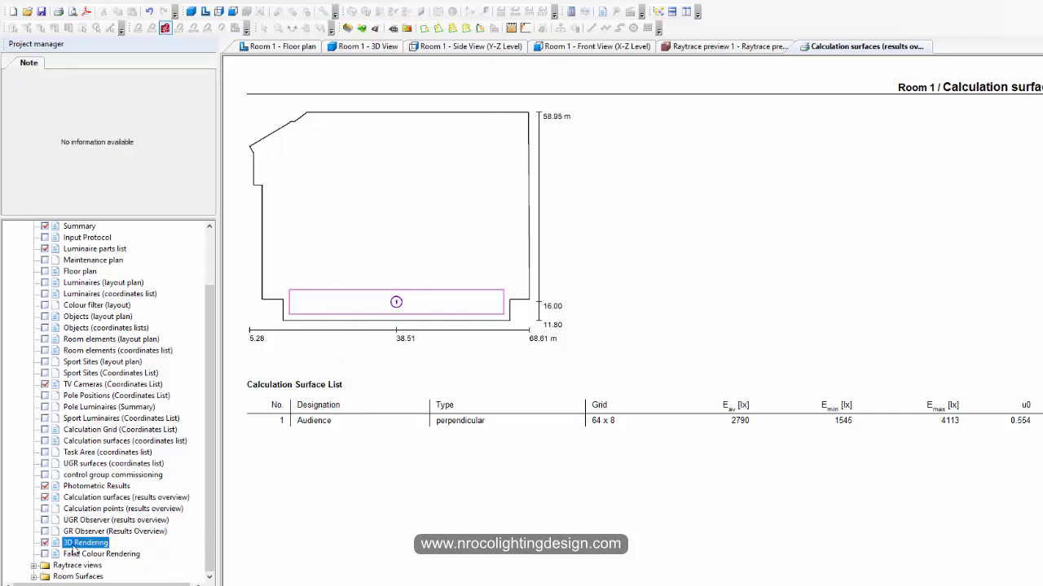
{"action": "left_click", "coordinate": [47, 555]}
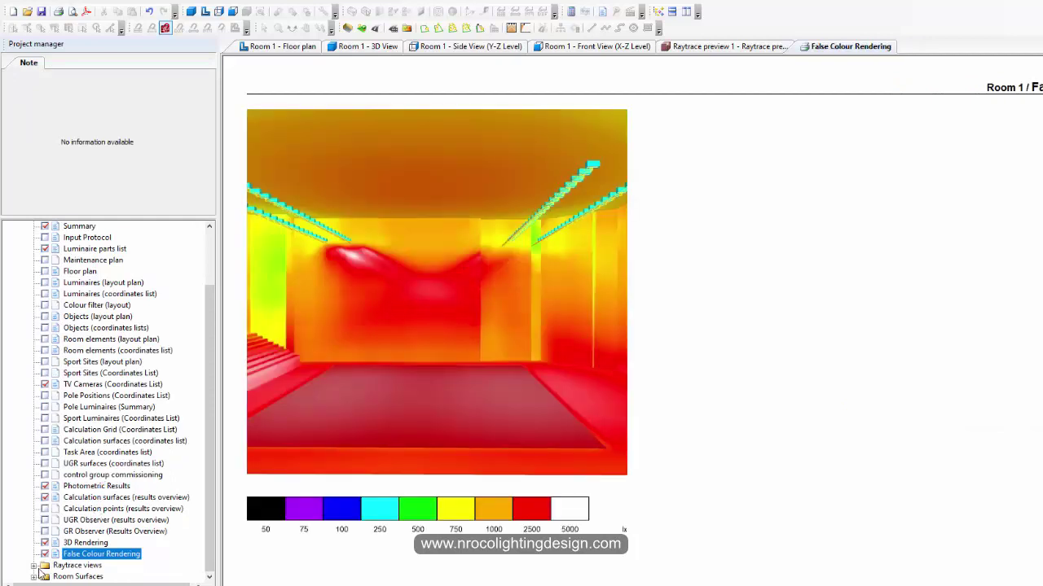
{"action": "left_click", "coordinate": [33, 565]}
{"action": "left_click", "coordinate": [46, 577]}
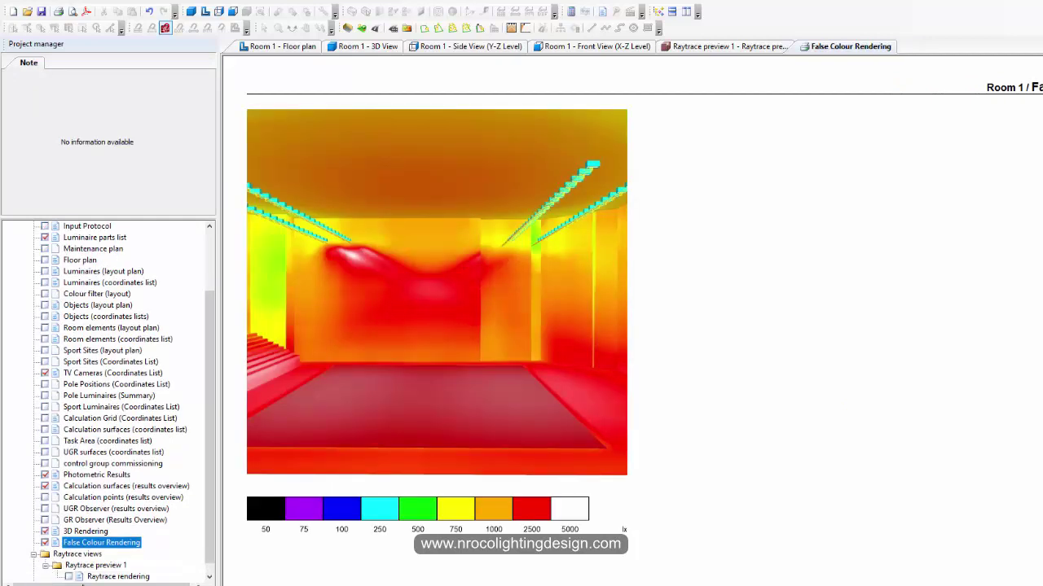
{"action": "left_click", "coordinate": [69, 576]}
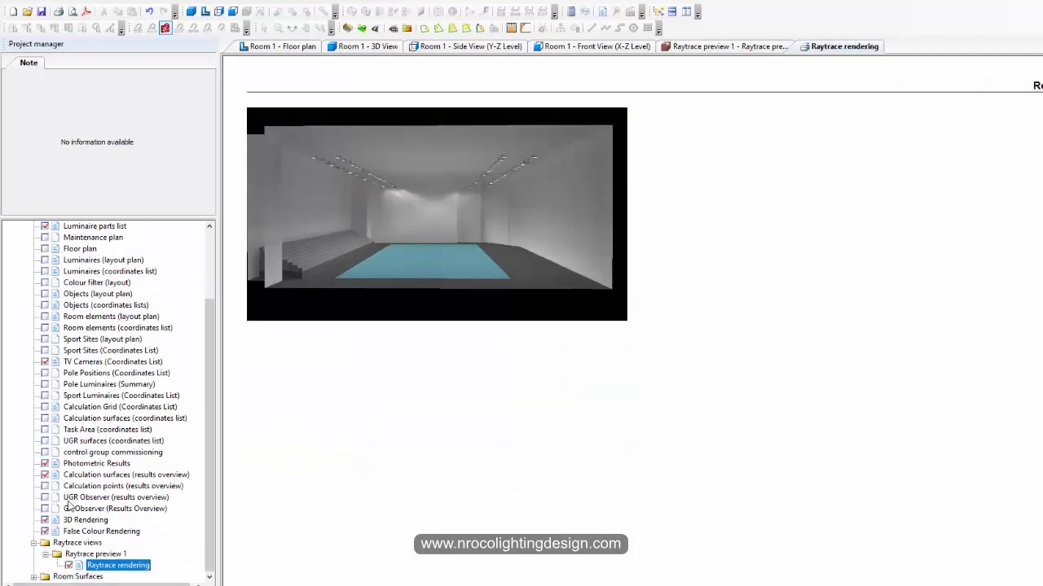
- Compare the Summary pages of Calculation Grid (TA) and Calculation Grid (PA), examining the perpendicular and camera illuminance results
{"action": "left_click", "coordinate": [33, 576]}
{"action": "left_click", "coordinate": [70, 465]}
{"action": "scroll", "coordinate": [277, 490], "scroll_direction": "down", "scroll_amount": 1}
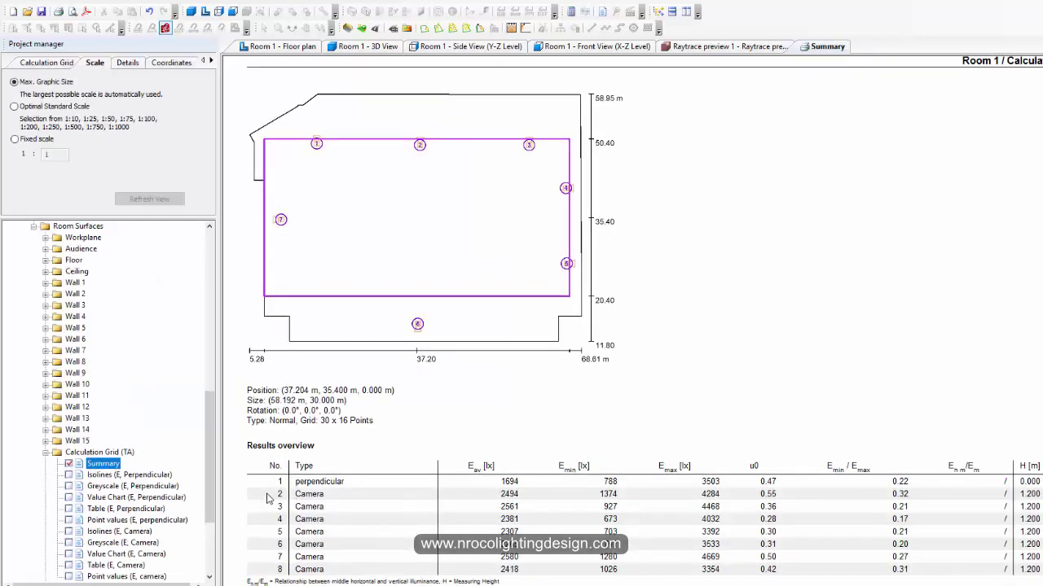
{"action": "scroll", "coordinate": [147, 487], "scroll_direction": "down", "scroll_amount": 4}
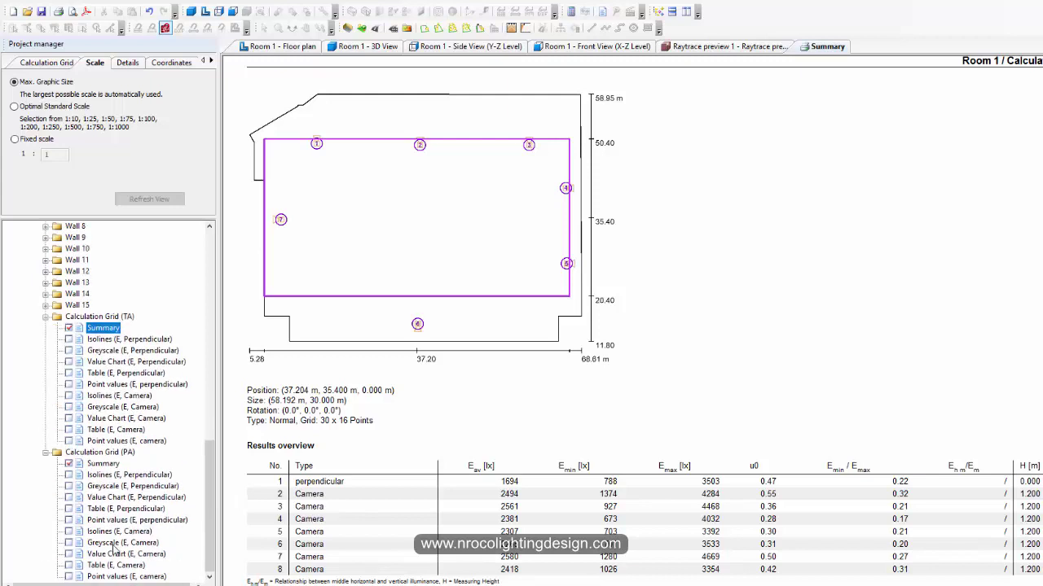
{"action": "left_click", "coordinate": [103, 464]}
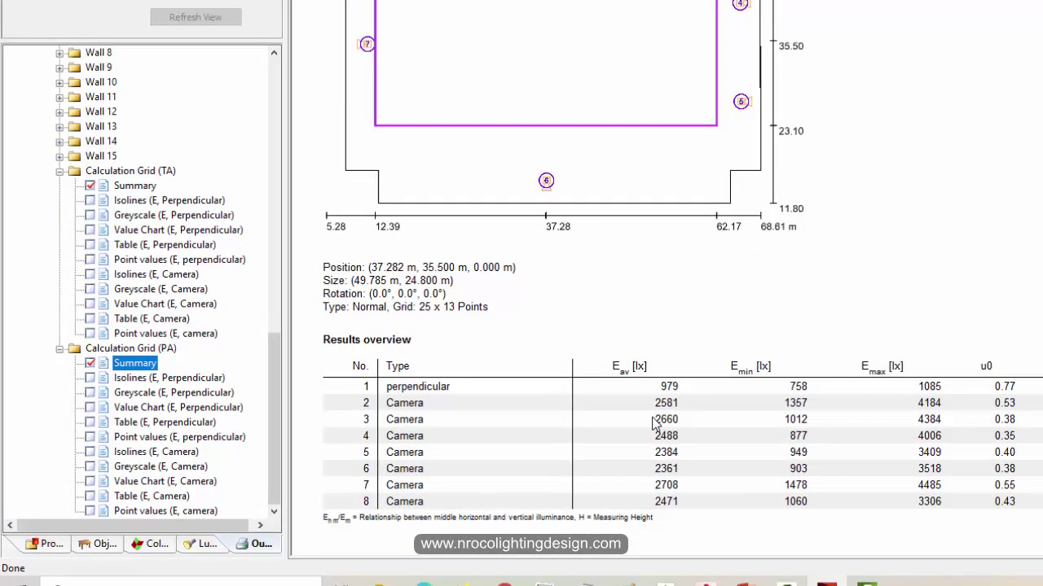
{"action": "left_click", "coordinate": [134, 186]}
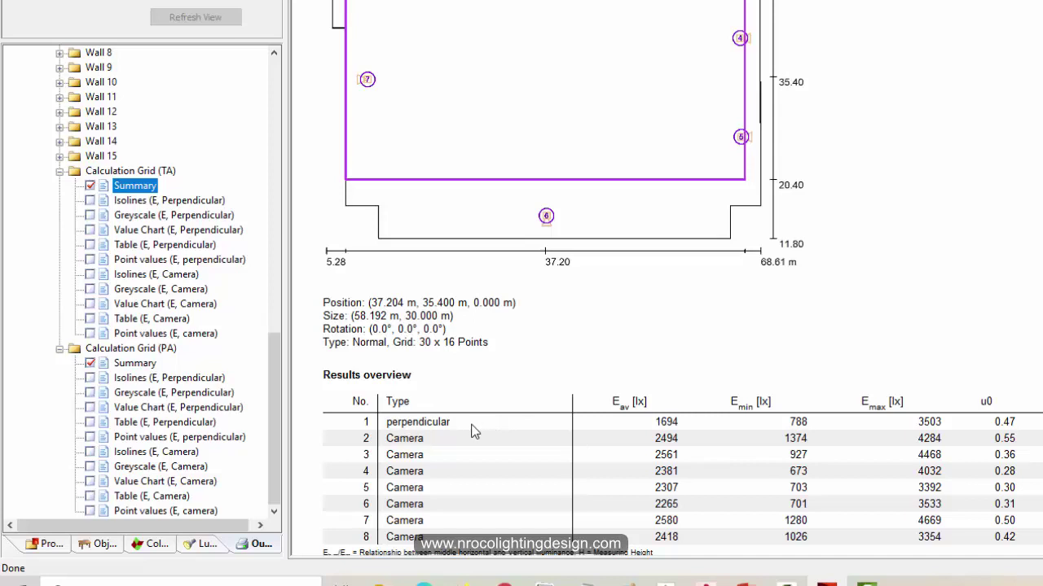
{"action": "left_click", "coordinate": [135, 363]}
{"action": "scroll", "coordinate": [491, 399], "scroll_direction": "down", "scroll_amount": 1}
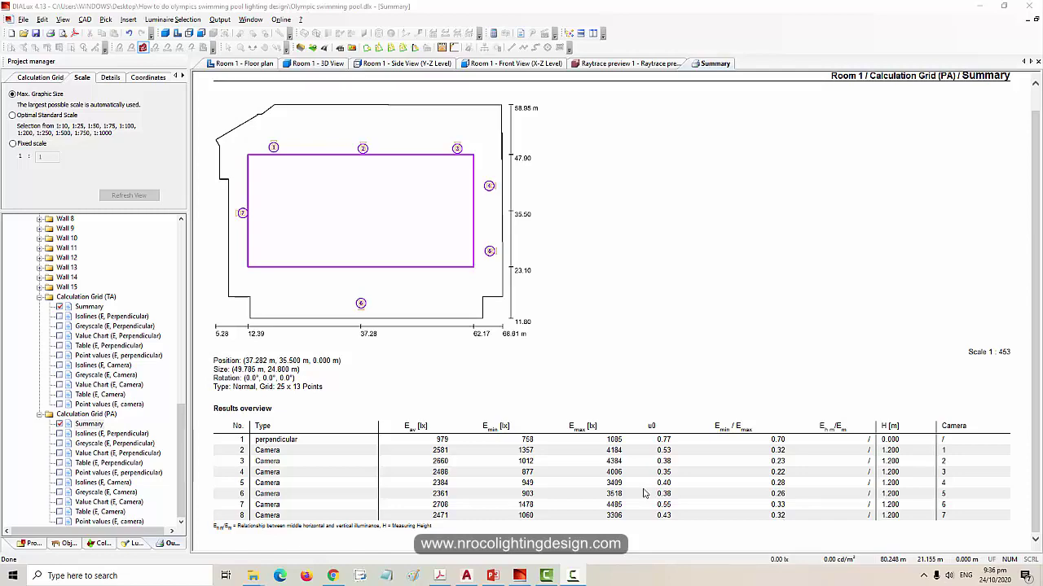
- Set the Z position of Calculation Grid (TA) to 0.1 m in the floor plan
{"action": "left_click", "coordinate": [275, 66]}
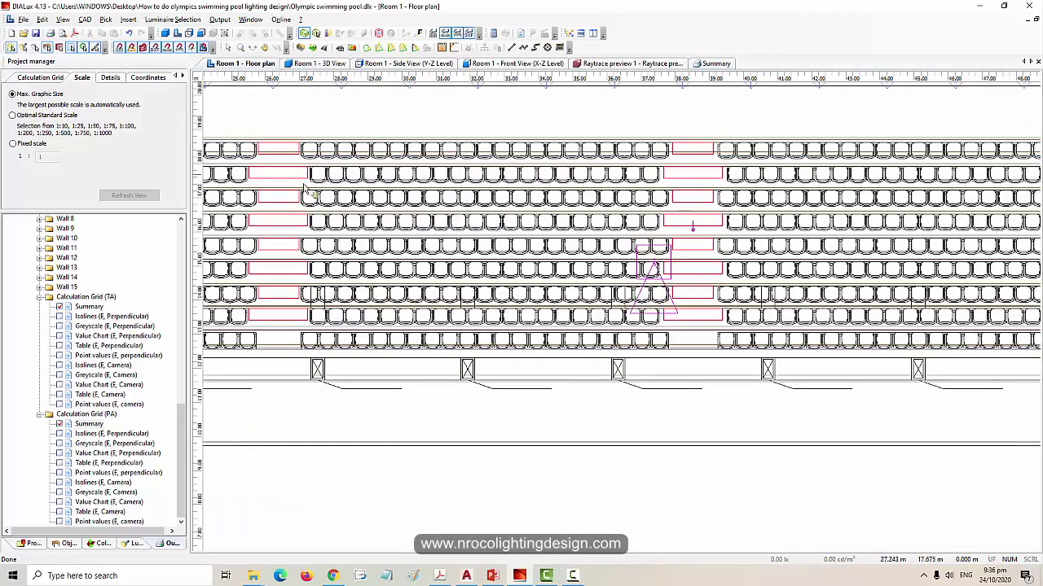
{"action": "middle_click_drag", "start_coordinate": [302, 172], "coordinate": [408, 376]}
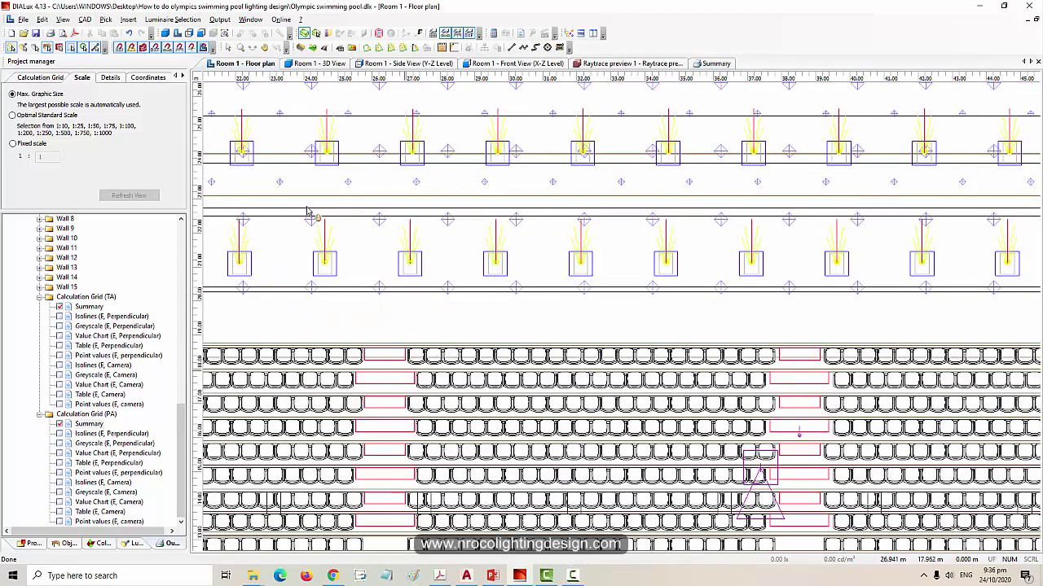
{"action": "scroll", "coordinate": [383, 473], "scroll_direction": "down", "scroll_amount": 2}
{"action": "middle_click_drag", "start_coordinate": [222, 186], "coordinate": [356, 404]}
{"action": "left_click", "coordinate": [31, 543]}
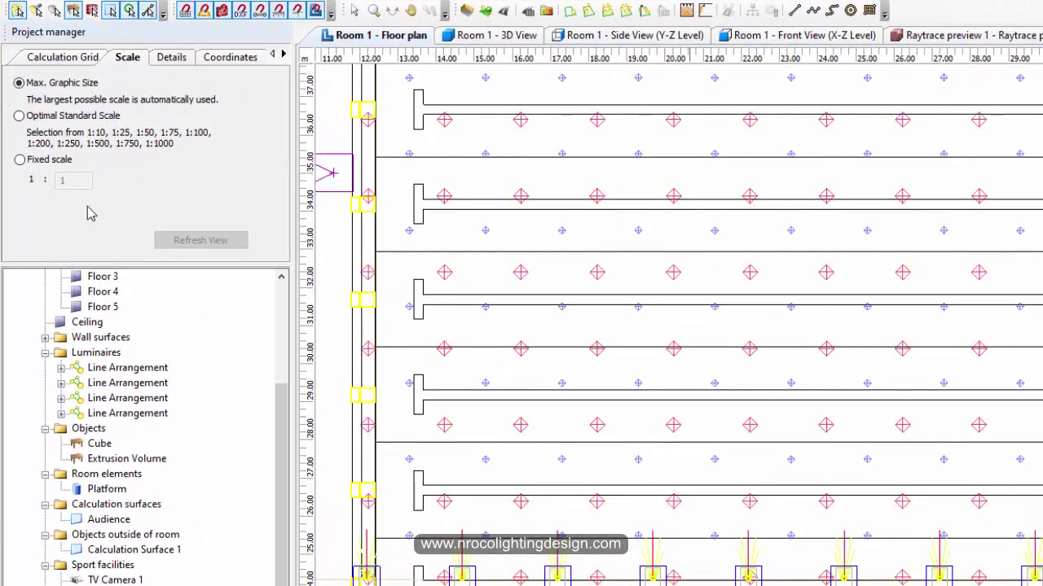
{"action": "left_click", "coordinate": [94, 58]}
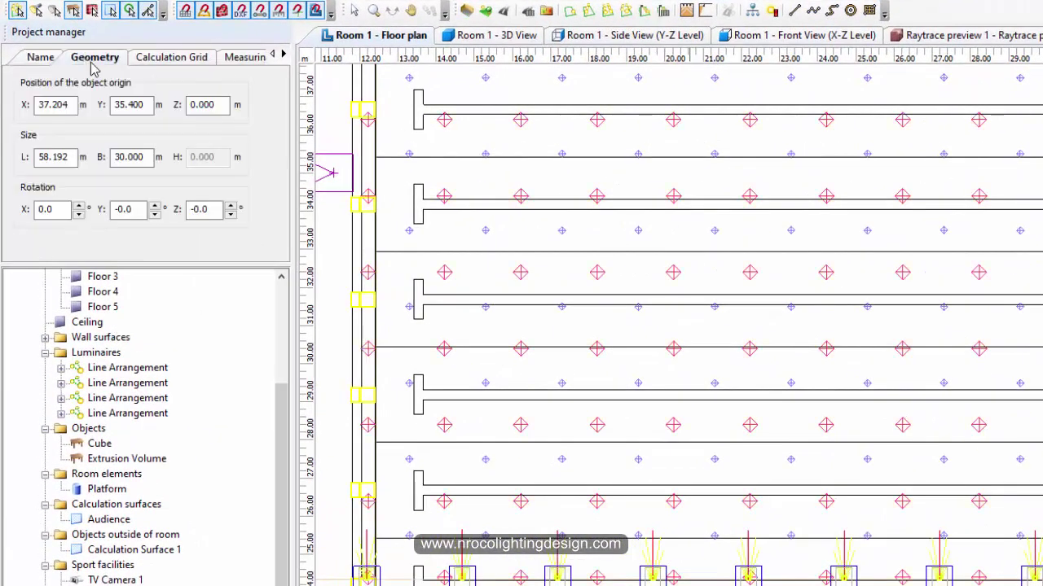
{"action": "double_click", "coordinate": [217, 105]}
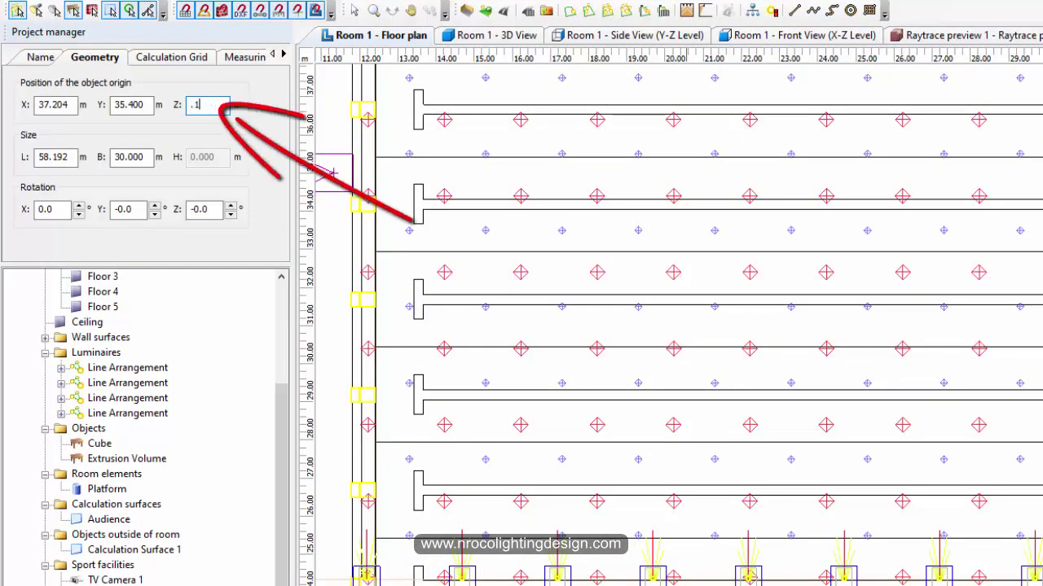
{"action": "key", "text": "Return"}
- Set the Z position of Calculation Grid (PA) to 0.1 m and open the room's side view
{"action": "left_click", "coordinate": [847, 448]}
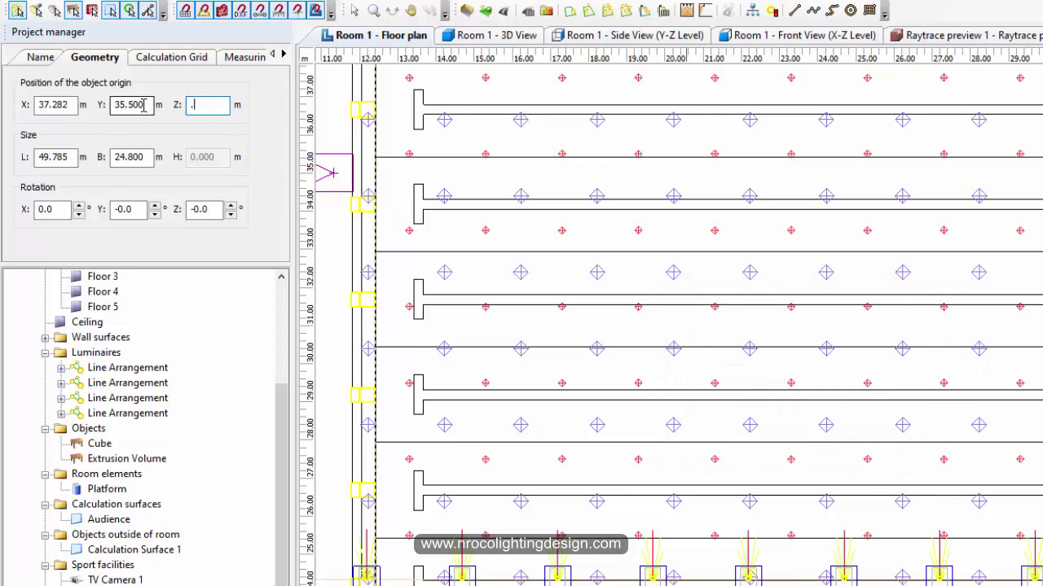
{"action": "type", "text": "1"}
{"action": "key", "text": "Return"}
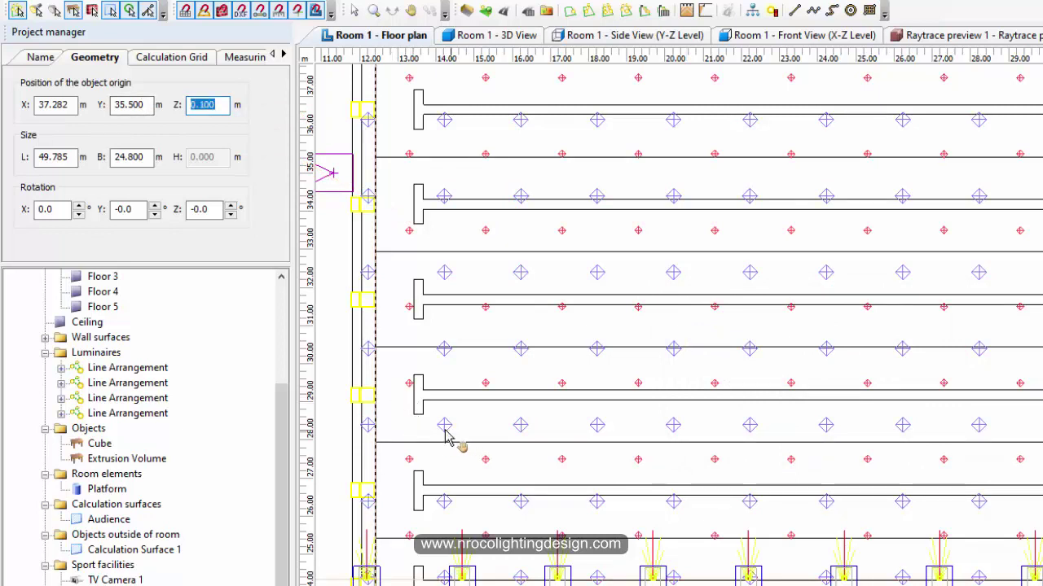
{"action": "left_click", "coordinate": [588, 43]}
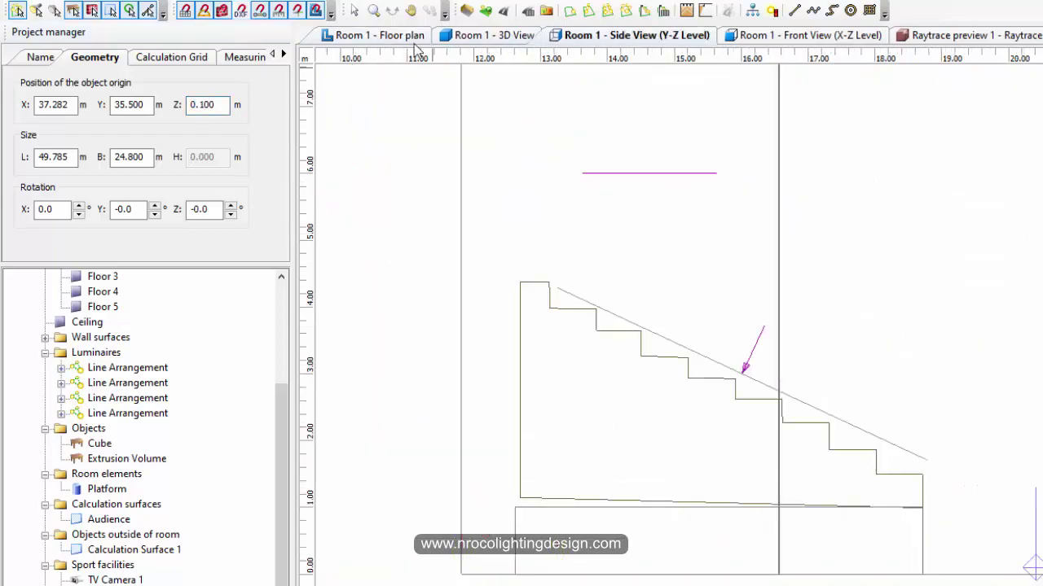
- Return to Room 1's floor plan and display the general settings of the first luminaire line arrangement
{"action": "left_click", "coordinate": [383, 37]}
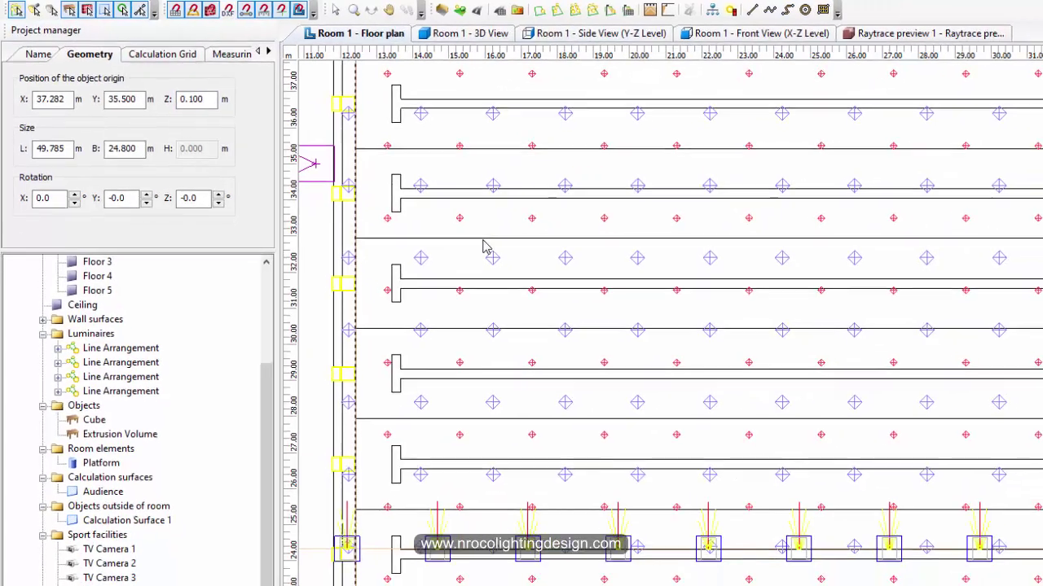
{"action": "scroll", "coordinate": [484, 241], "scroll_direction": "down", "scroll_amount": 8}
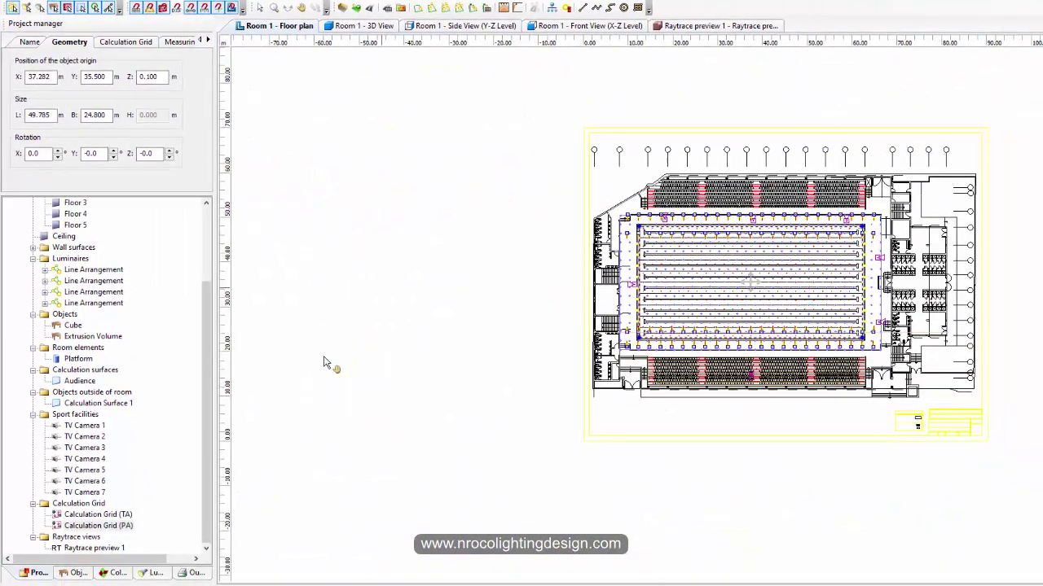
{"action": "middle_click_drag", "start_coordinate": [420, 475], "coordinate": [205, 537]}
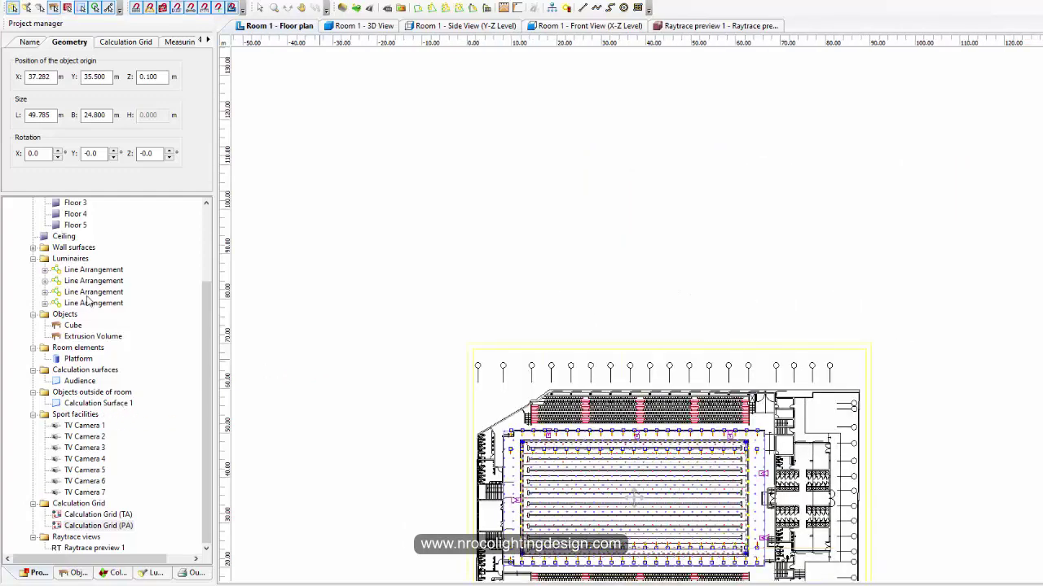
{"action": "left_click", "coordinate": [89, 269]}
{"action": "middle_click_drag", "start_coordinate": [431, 351], "coordinate": [339, 110]}
{"action": "scroll", "coordinate": [375, 213], "scroll_direction": "up", "scroll_amount": 6}
{"action": "left_click", "coordinate": [127, 270]}
{"action": "left_click", "coordinate": [31, 46]}
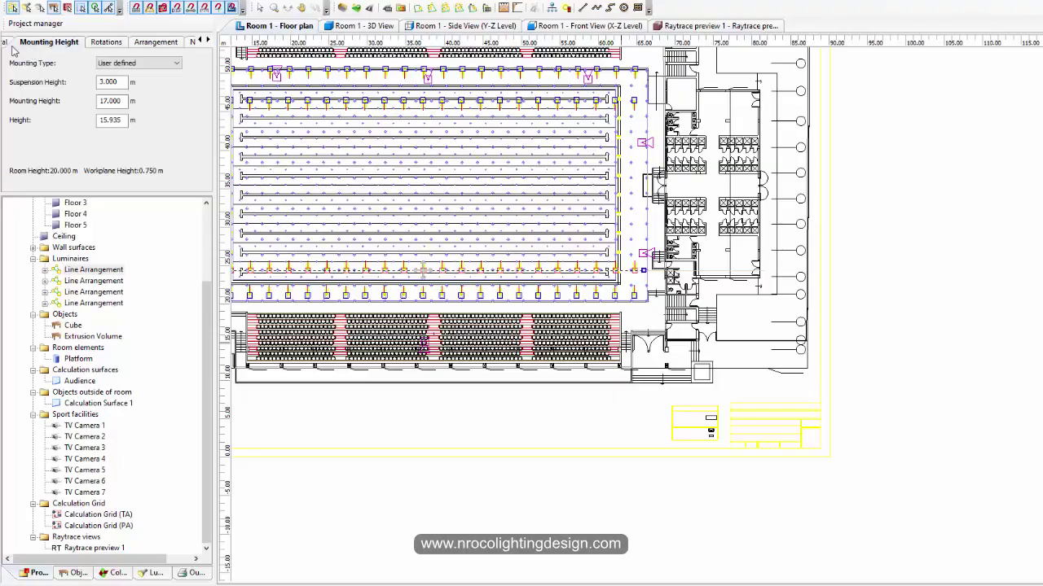
{"action": "left_click", "coordinate": [7, 43]}
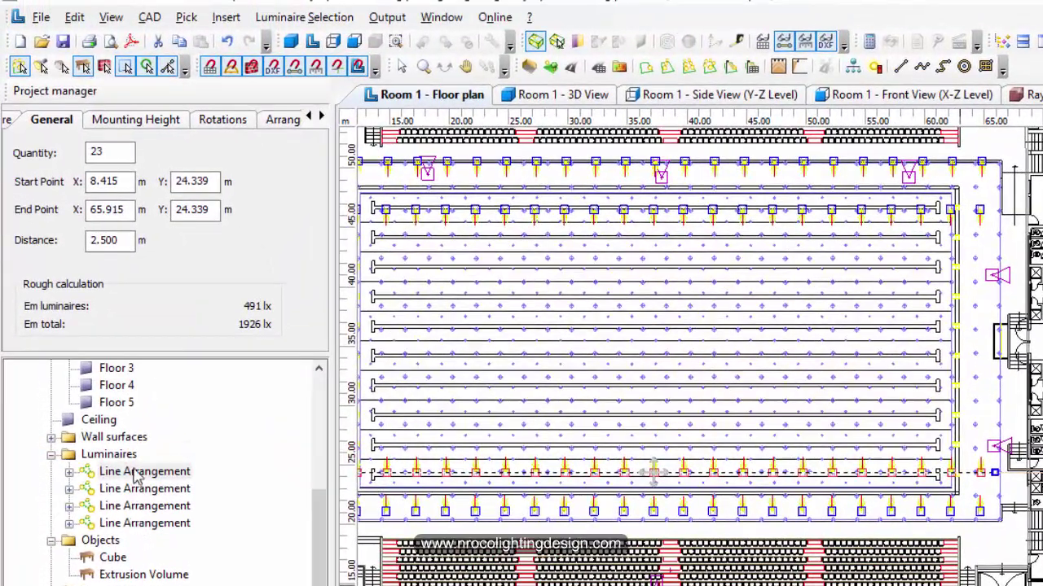
- Set the quantity of all four luminaire line arrangements to 20 and calculate Room 1 with the standard option
{"action": "left_click", "coordinate": [135, 473]}
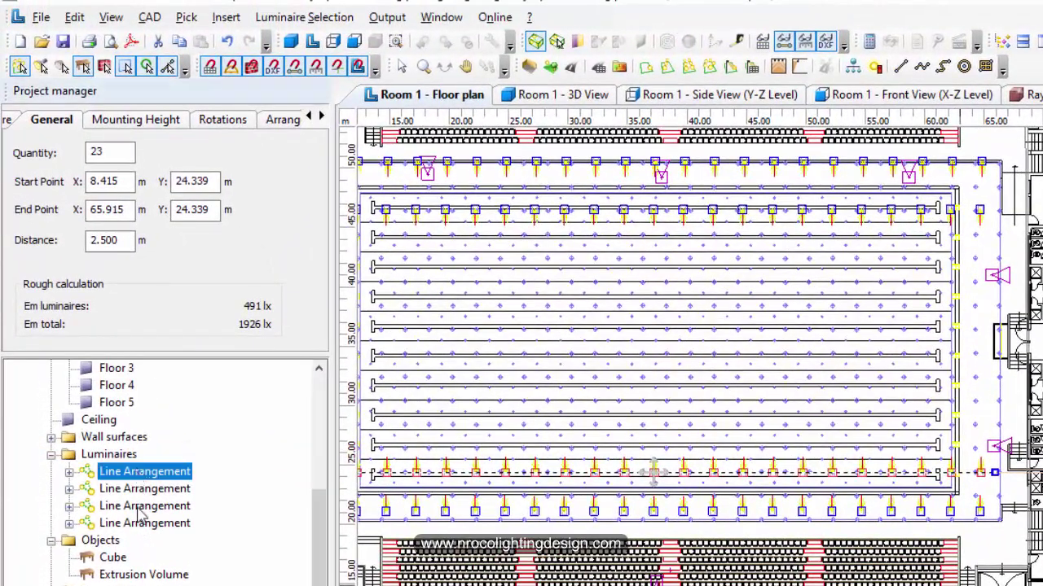
{"action": "left_click", "coordinate": [142, 524], "text": "shift"}
{"action": "left_click_drag", "start_coordinate": [114, 153], "coordinate": [45, 156]}
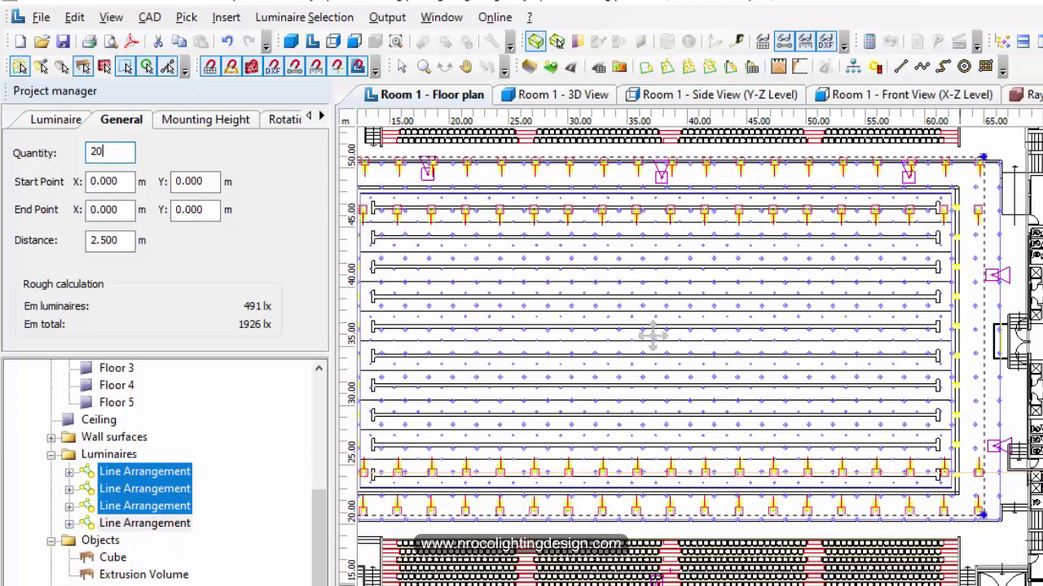
{"action": "key", "text": "Return"}
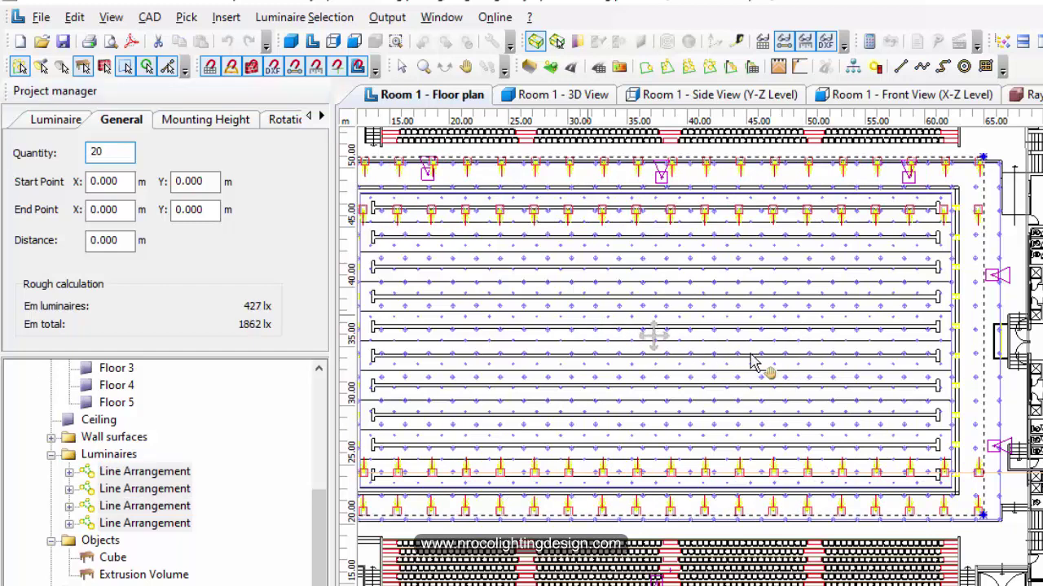
{"action": "middle_click_drag", "start_coordinate": [763, 359], "coordinate": [850, 396]}
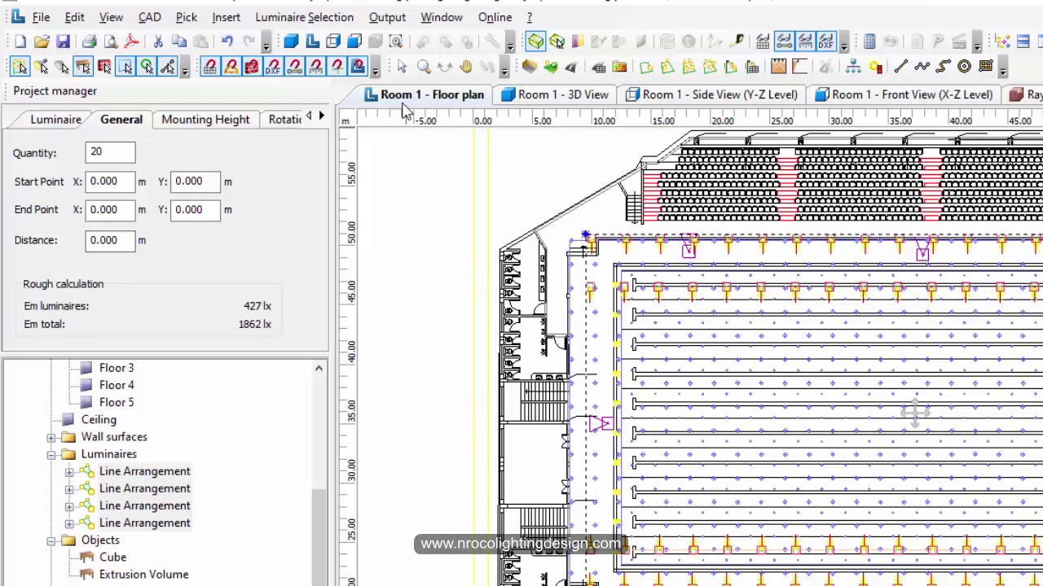
{"action": "left_click", "coordinate": [369, 226]}
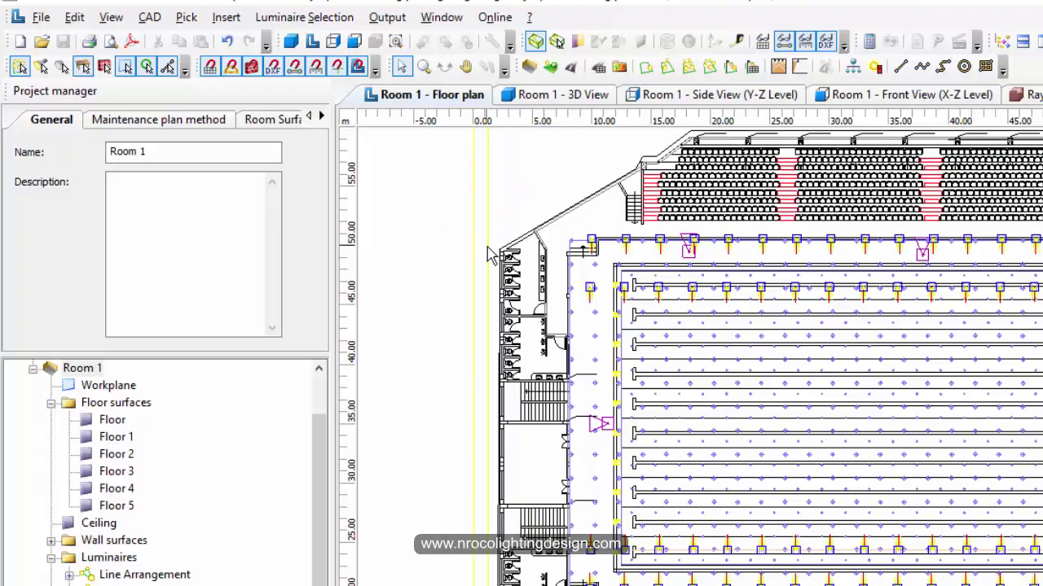
{"action": "left_click", "coordinate": [868, 41]}
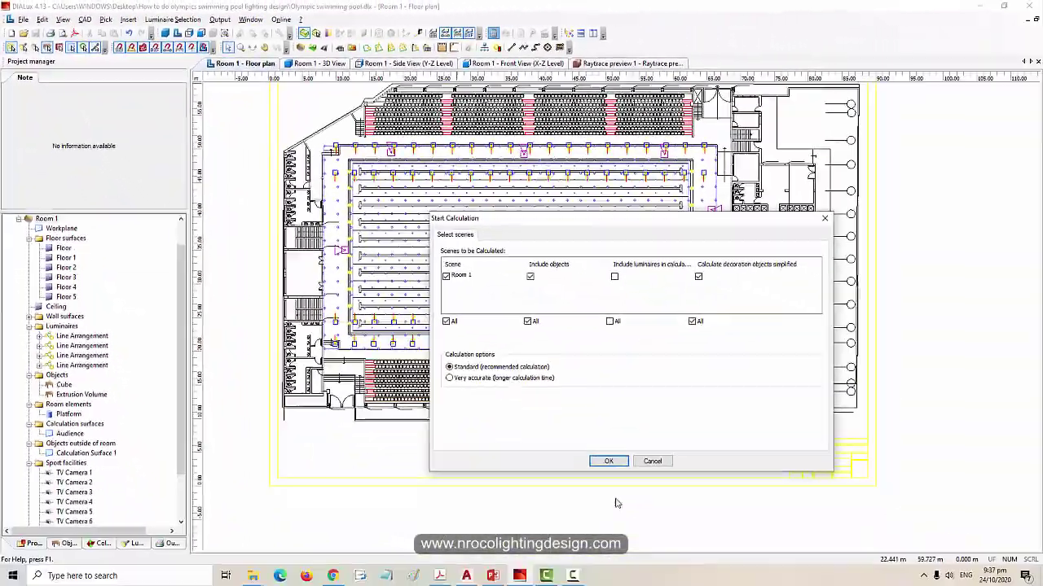
{"action": "left_click", "coordinate": [608, 461]}
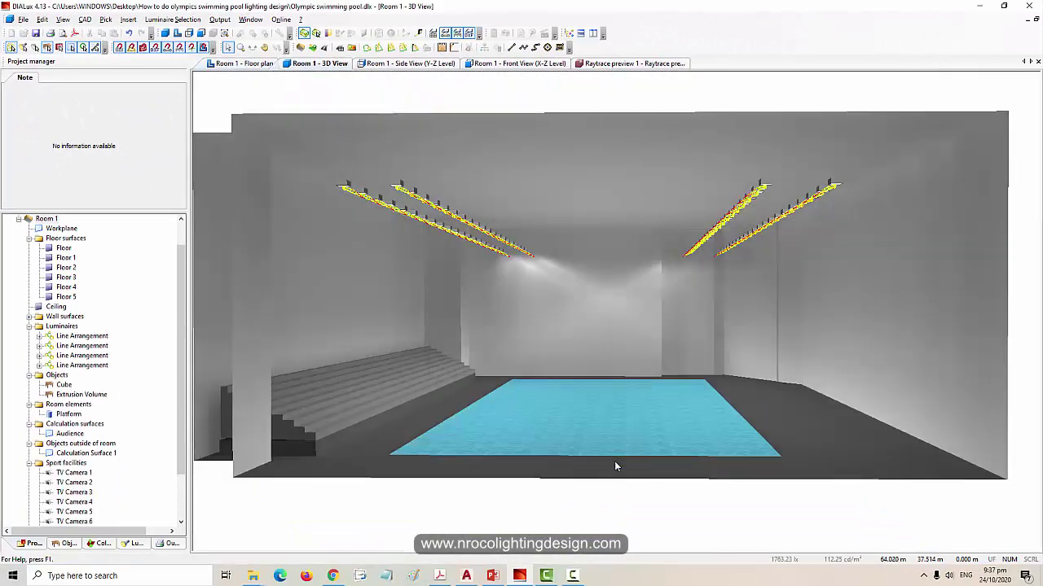
- Examine the perpendicular and camera illuminance on the Summary pages of Calculation Grid (TA) and Calculation Grid (PA)
{"action": "left_click", "coordinate": [166, 543]}
{"action": "scroll", "coordinate": [45, 497], "scroll_direction": "down", "scroll_amount": 10}
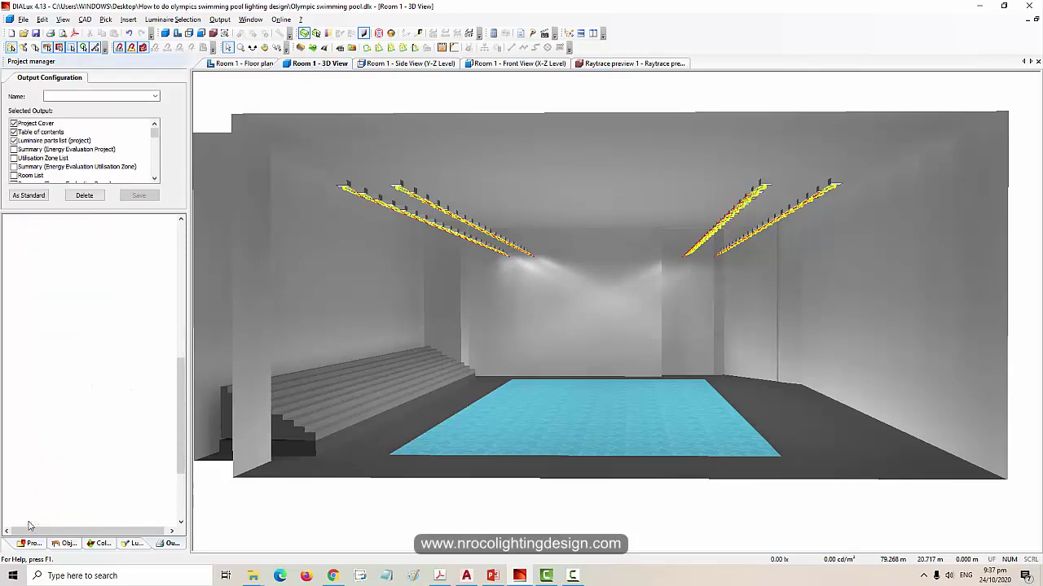
{"action": "double_click", "coordinate": [86, 423]}
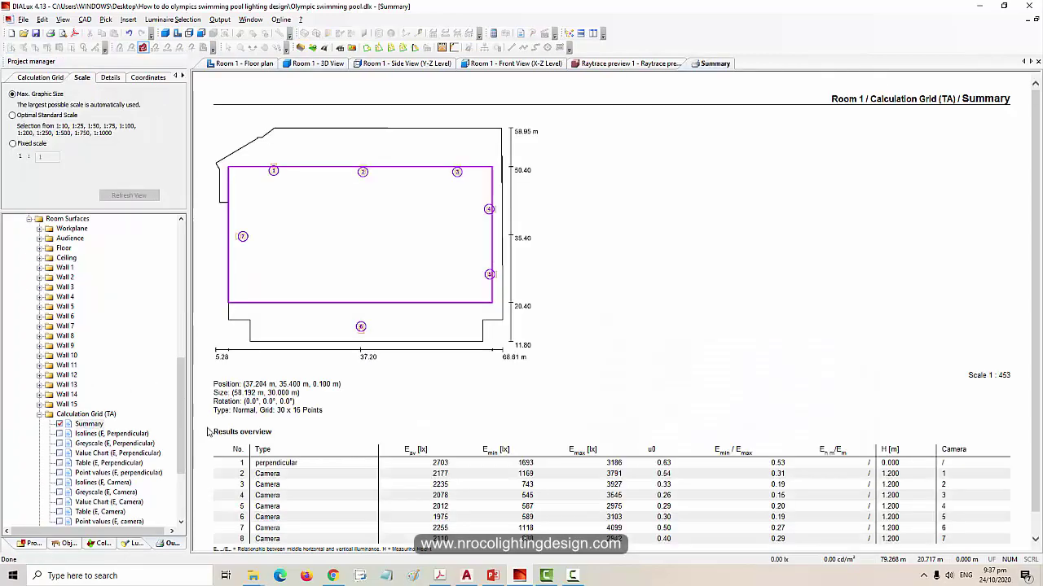
{"action": "scroll", "coordinate": [298, 464], "scroll_direction": "down", "scroll_amount": 1}
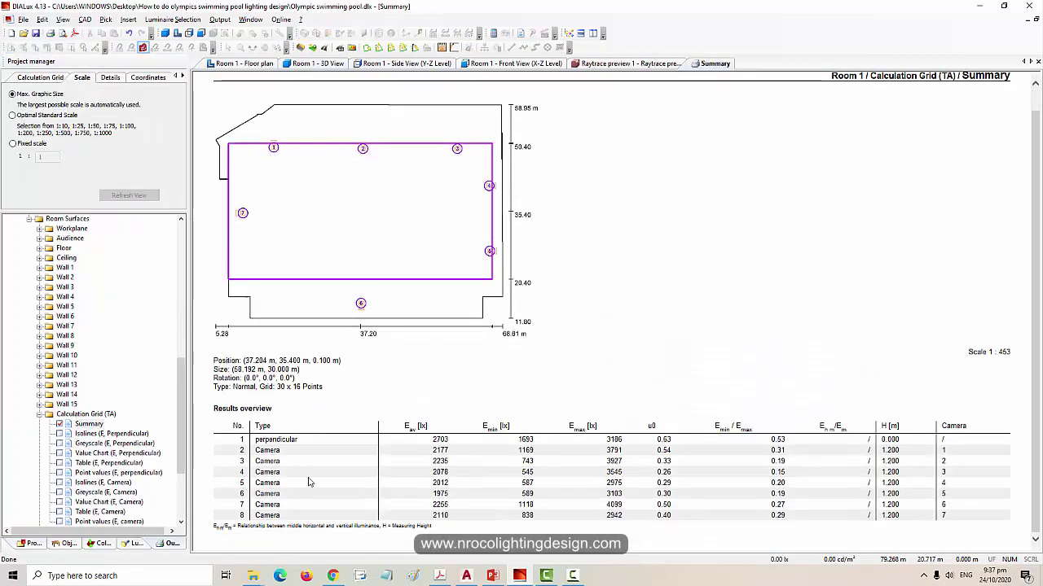
{"action": "scroll", "coordinate": [160, 477], "scroll_direction": "down", "scroll_amount": 3}
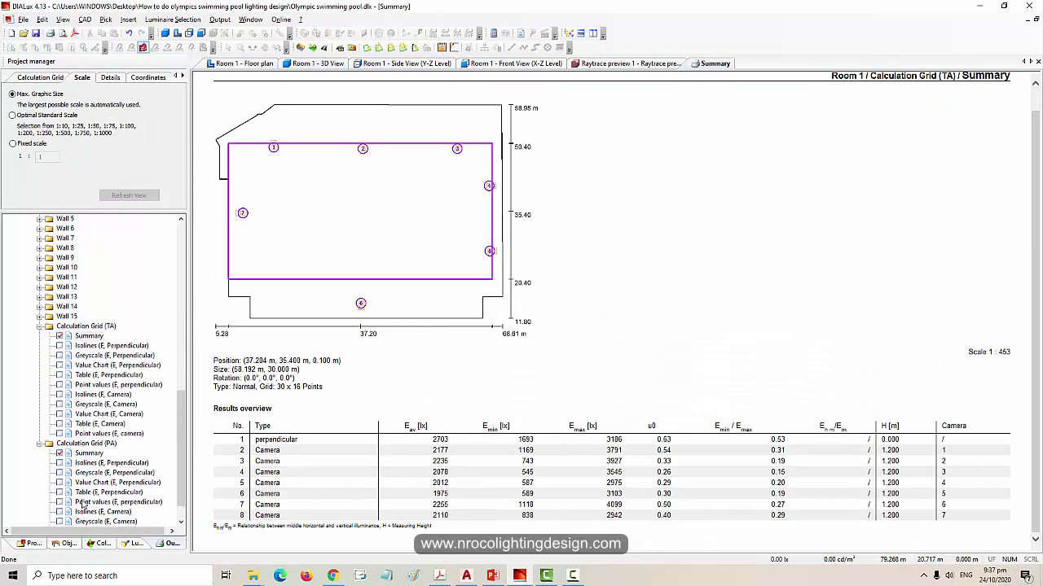
{"action": "left_click", "coordinate": [88, 453]}
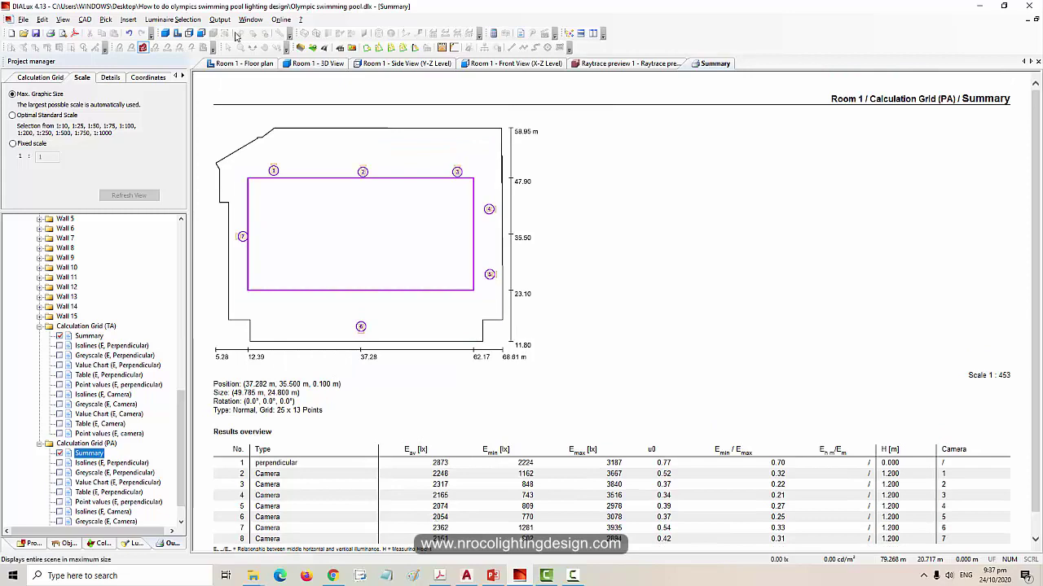
- Reduce all four luminaire line arrangements to a quantity of 16, discard the old results and recalculate Room 1 with the standard option
{"action": "left_click", "coordinate": [241, 64]}
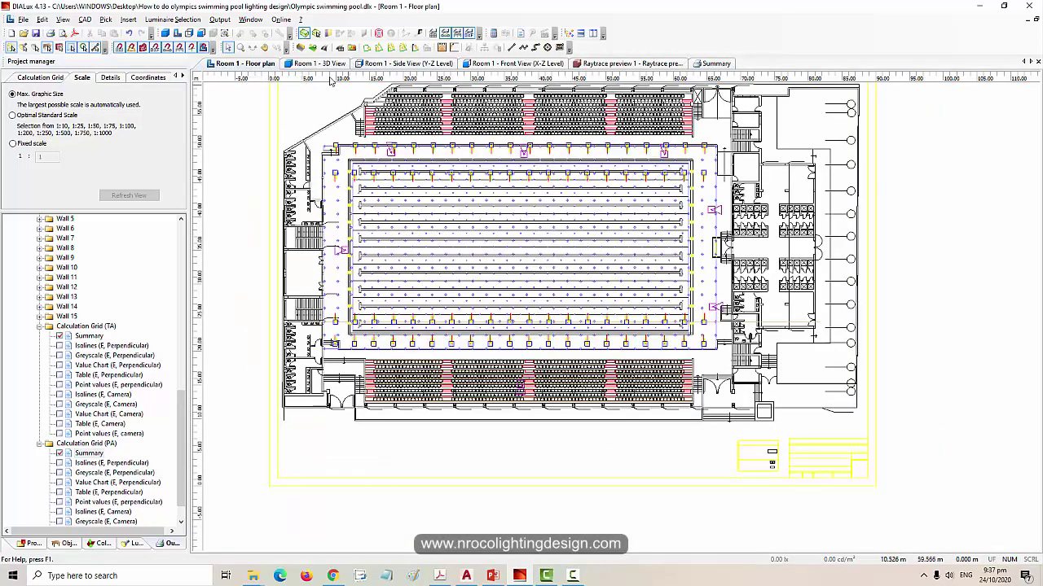
{"action": "left_click", "coordinate": [32, 543]}
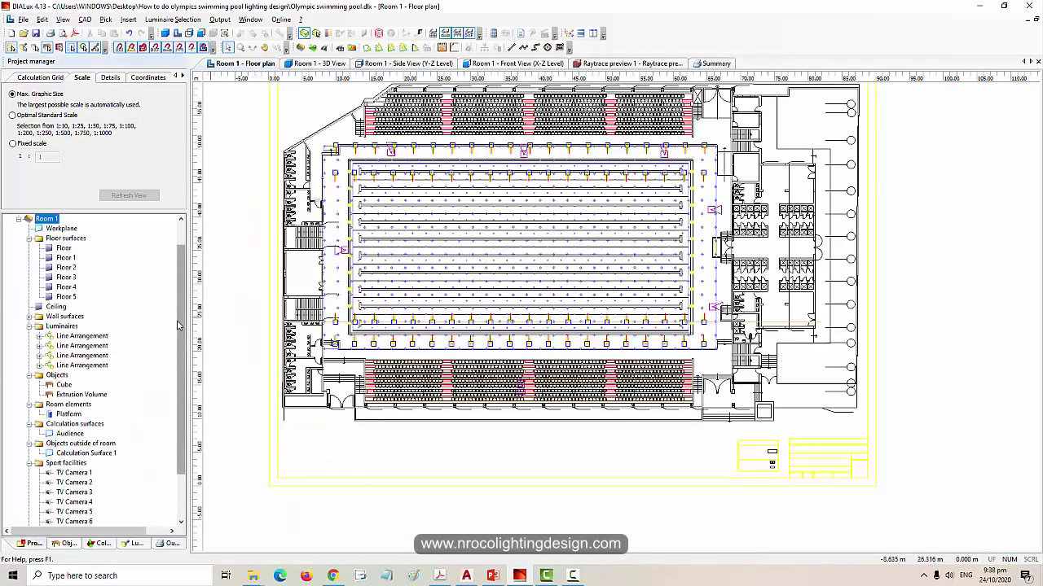
{"action": "left_click", "coordinate": [70, 365]}
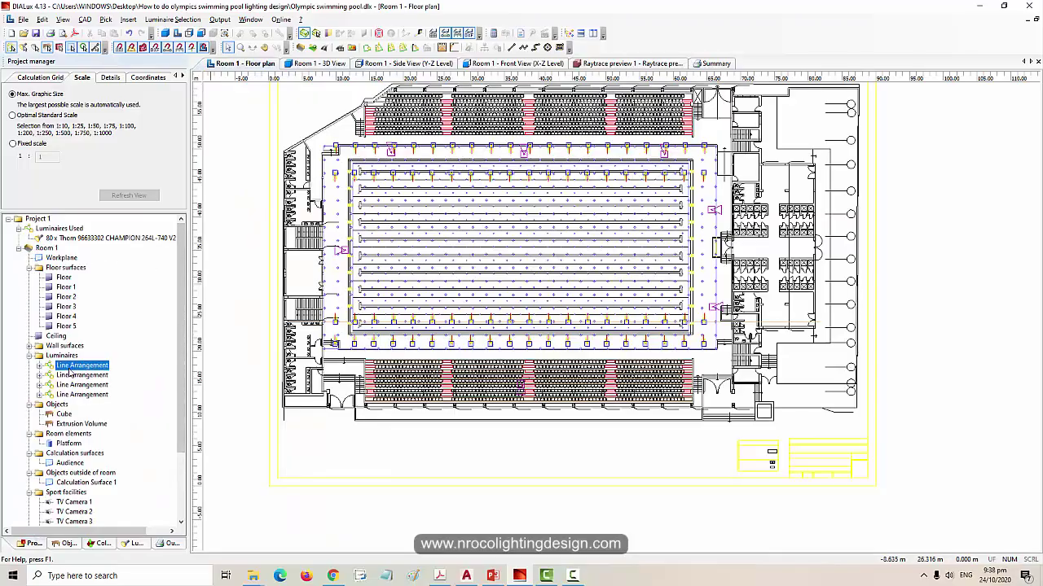
{"action": "left_click", "coordinate": [75, 394], "text": "shift"}
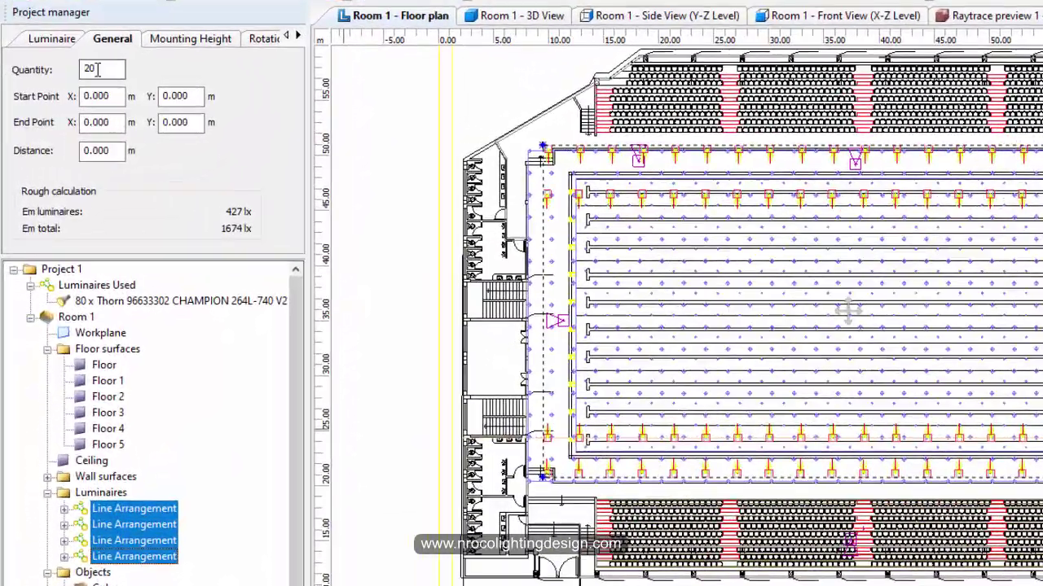
{"action": "left_click_drag", "start_coordinate": [93, 72], "coordinate": [47, 83]}
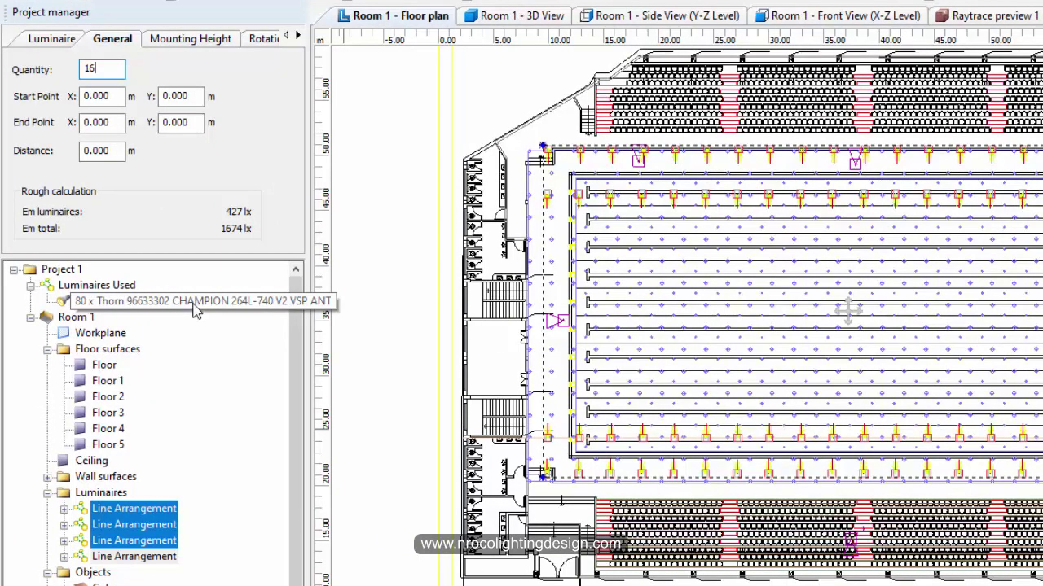
{"action": "key", "text": "Return"}
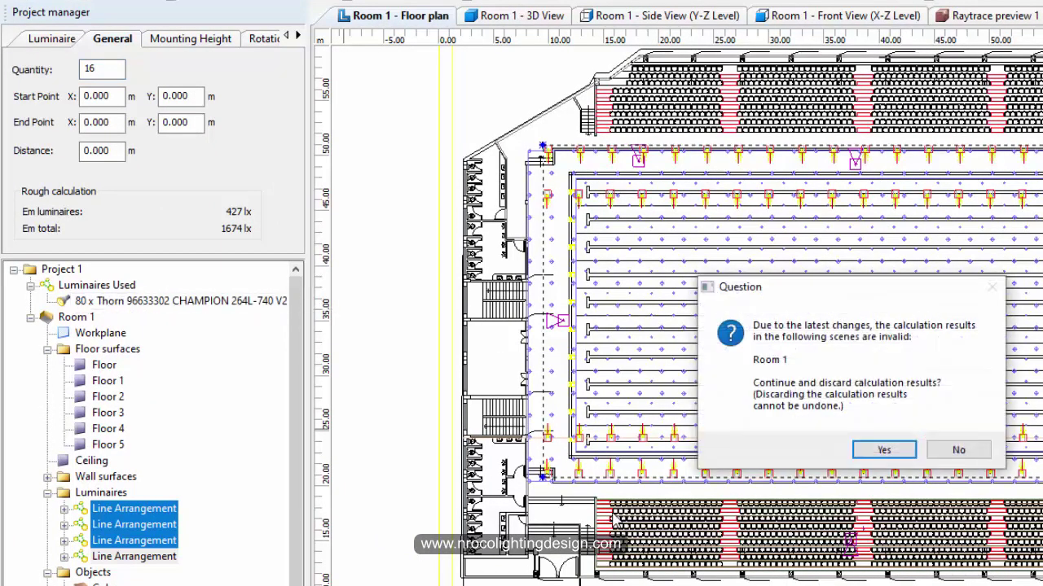
{"action": "left_click", "coordinate": [884, 449]}
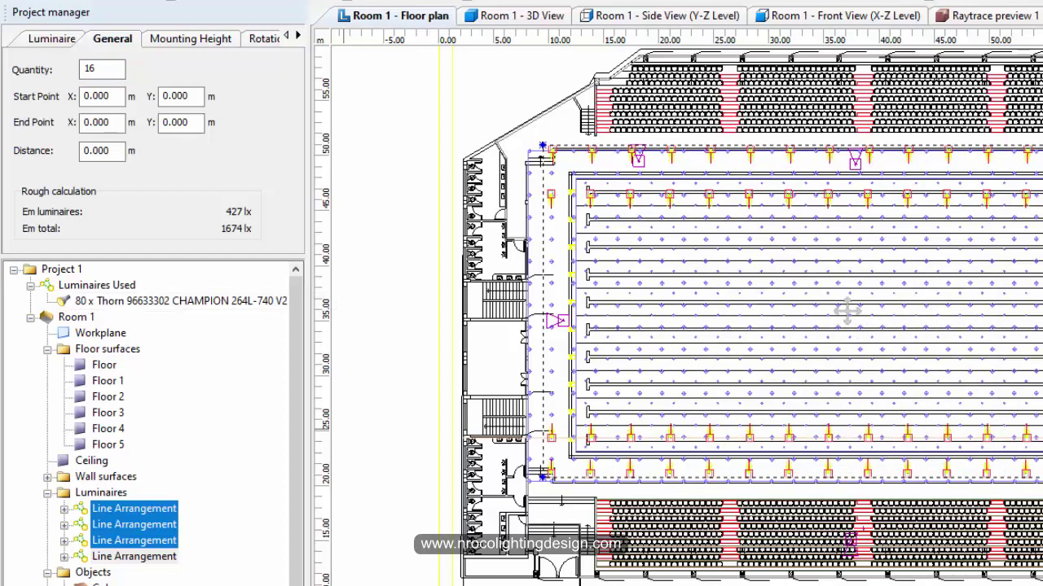
{"action": "key", "text": "F8"}
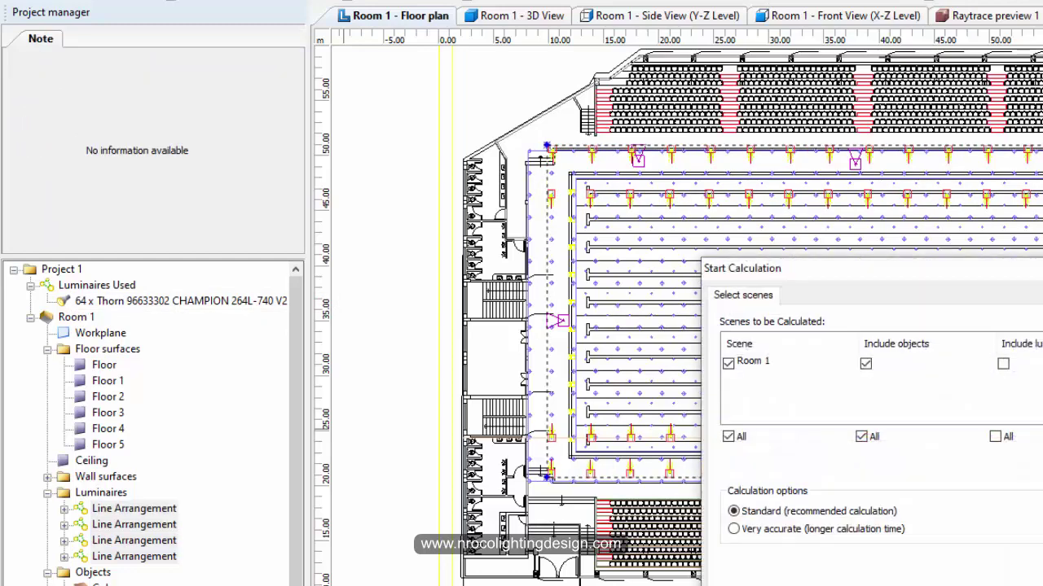
{"action": "key", "text": "Return"}
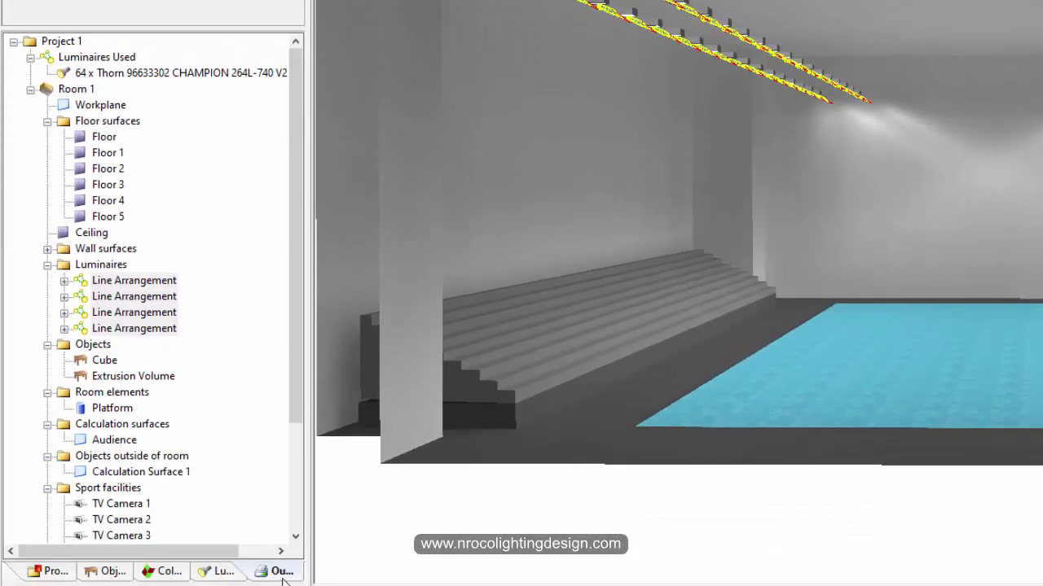
- Review the Calculation Grid (TA) and (PA) Summary pages for the 16-per-line layout, checking the lowest average camera illuminance
{"action": "left_click", "coordinate": [283, 575]}
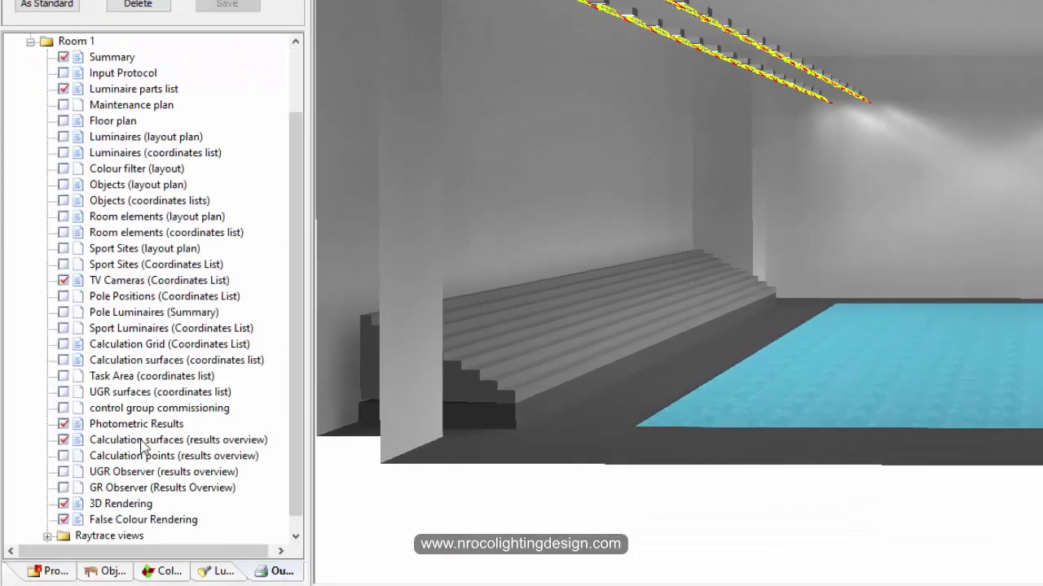
{"action": "scroll", "coordinate": [52, 521], "scroll_direction": "down", "scroll_amount": 1}
{"action": "left_click", "coordinate": [47, 537]}
{"action": "left_click", "coordinate": [145, 376]}
{"action": "scroll", "coordinate": [542, 439], "scroll_direction": "down", "scroll_amount": 1}
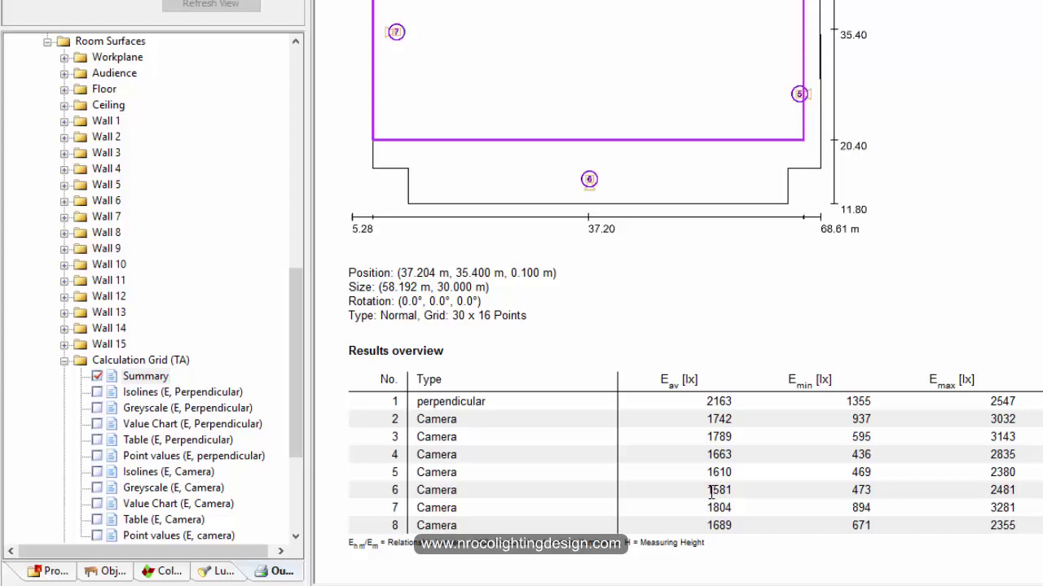
{"action": "left_click_drag", "start_coordinate": [708, 491], "coordinate": [736, 499]}
{"action": "scroll", "coordinate": [98, 411], "scroll_direction": "down", "scroll_amount": 4}
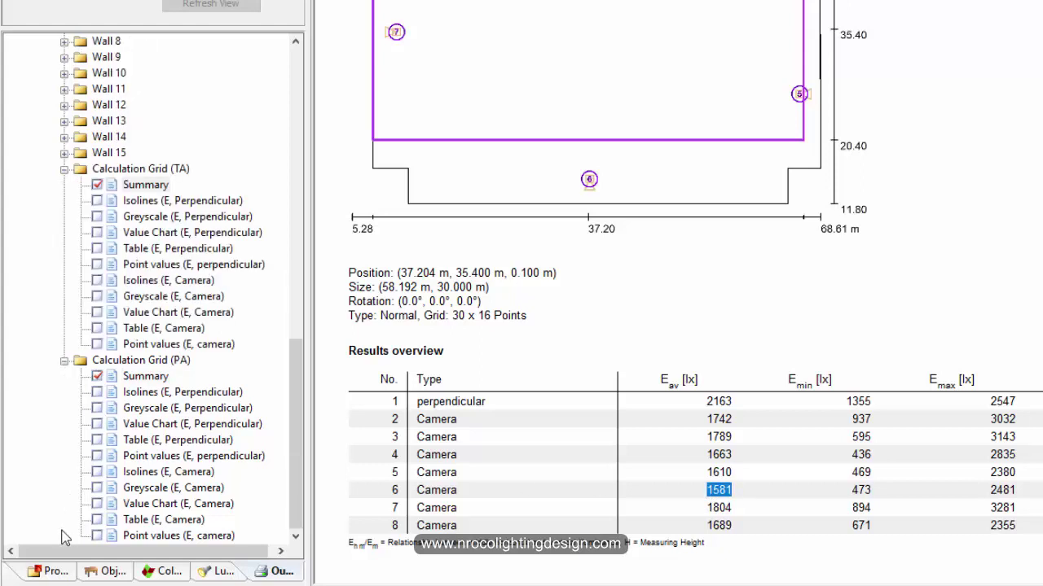
{"action": "left_click", "coordinate": [147, 378]}
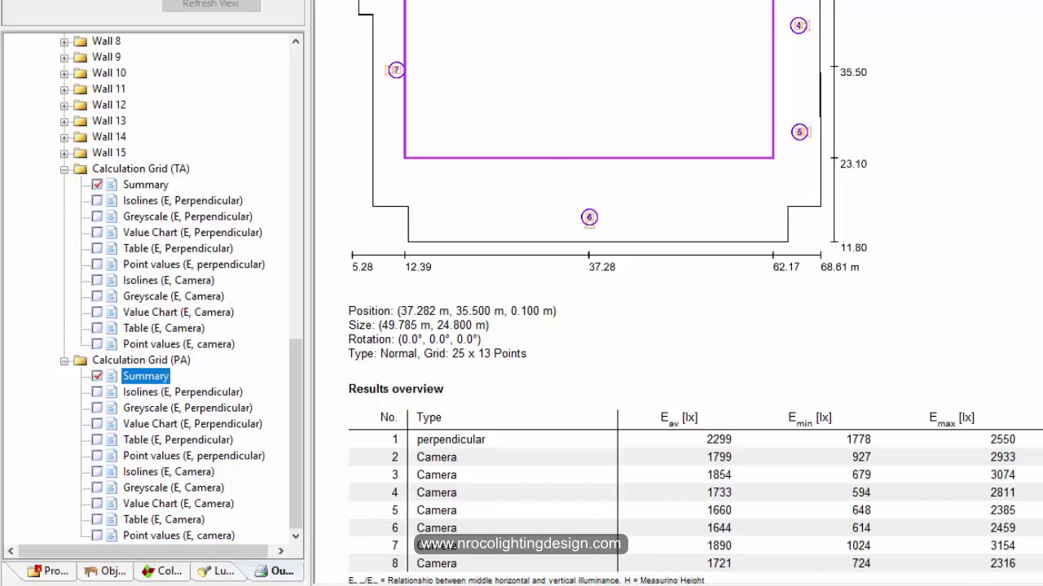
- Reduce the quantity of all four luminaire line arrangements to 15 in the Room 1 floor plan
{"action": "left_click", "coordinate": [498, 3]}
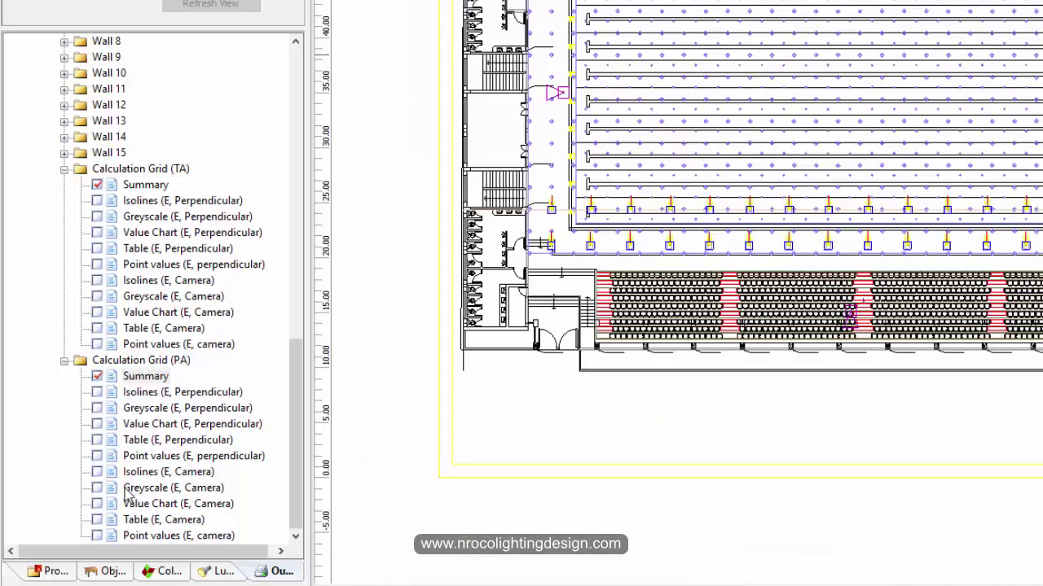
{"action": "left_click", "coordinate": [46, 574]}
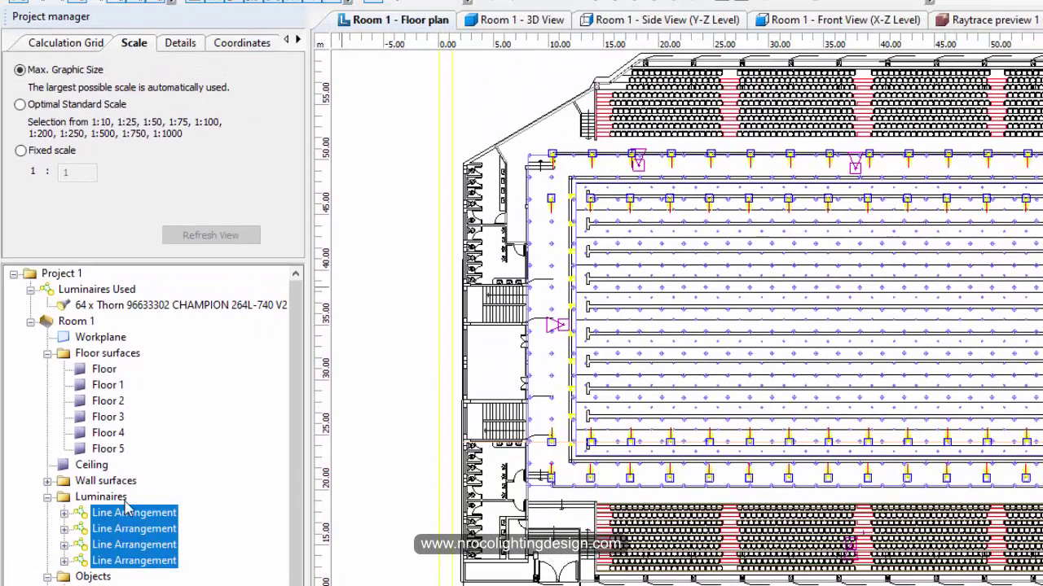
{"action": "left_click", "coordinate": [140, 515]}
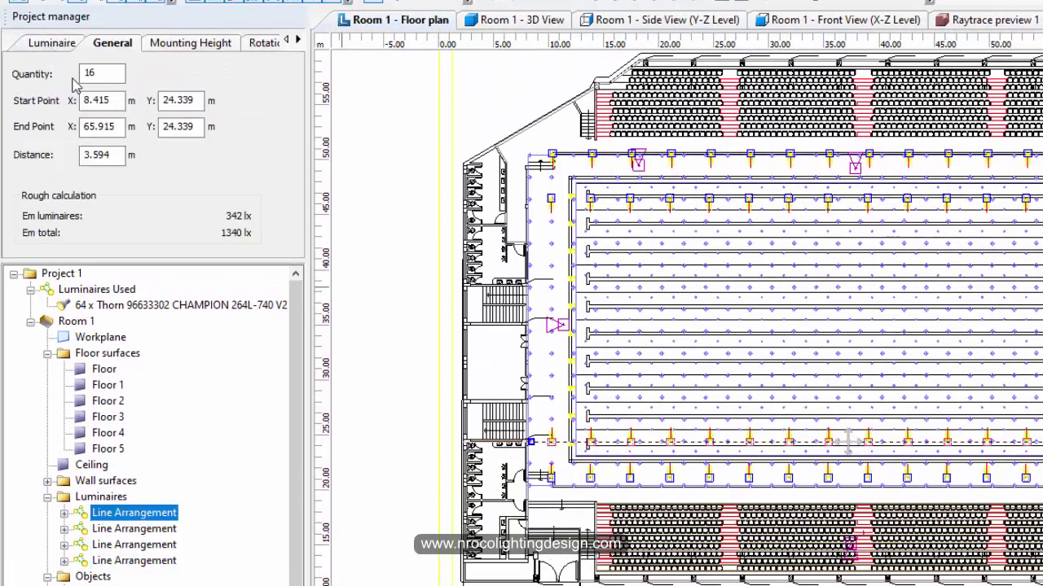
{"action": "left_click", "coordinate": [137, 562], "text": "shift"}
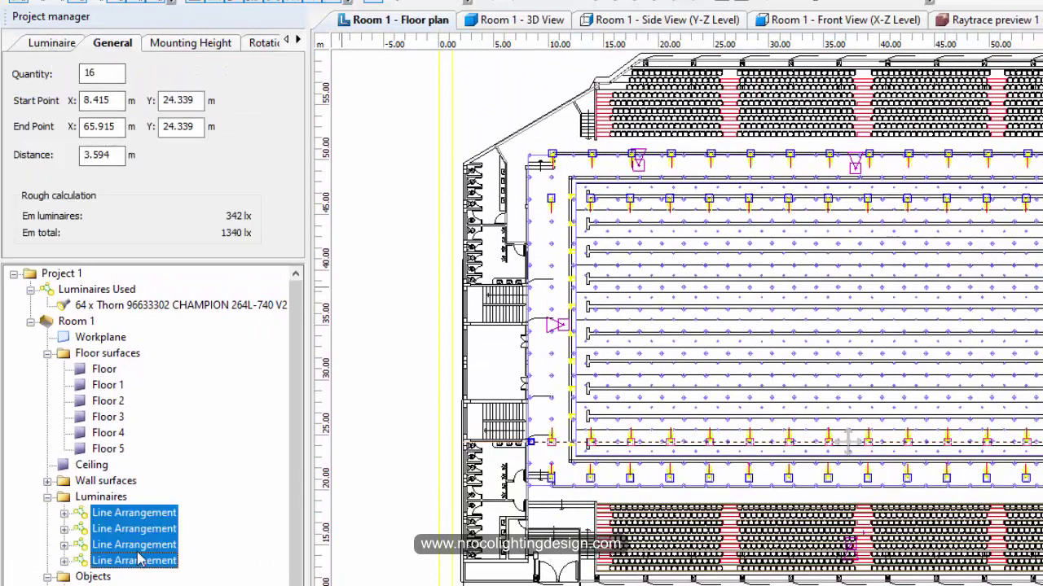
{"action": "double_click", "coordinate": [89, 73]}
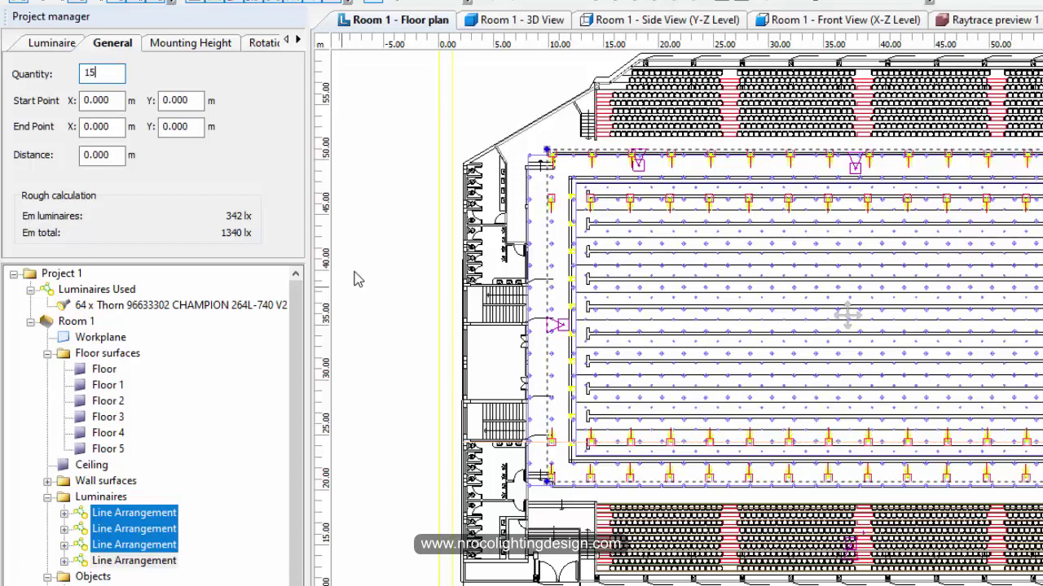
{"action": "key", "text": "Return"}
- Replace perpendicular with horizontal illuminance in the calculation settings of Calculation Grid (PA), keeping the camera illuminance
{"action": "left_click", "coordinate": [876, 463]}
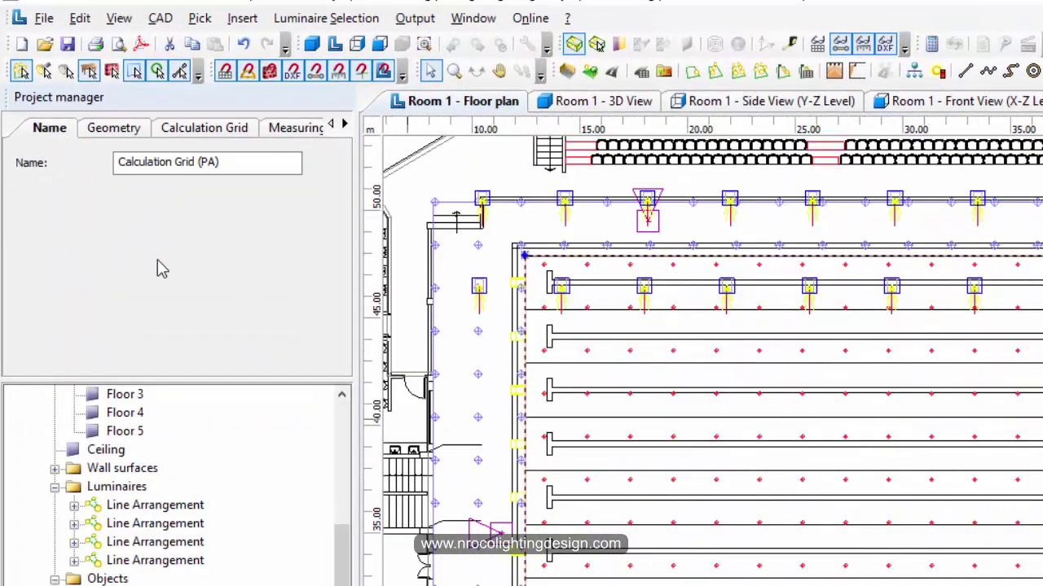
{"action": "left_click", "coordinate": [237, 135]}
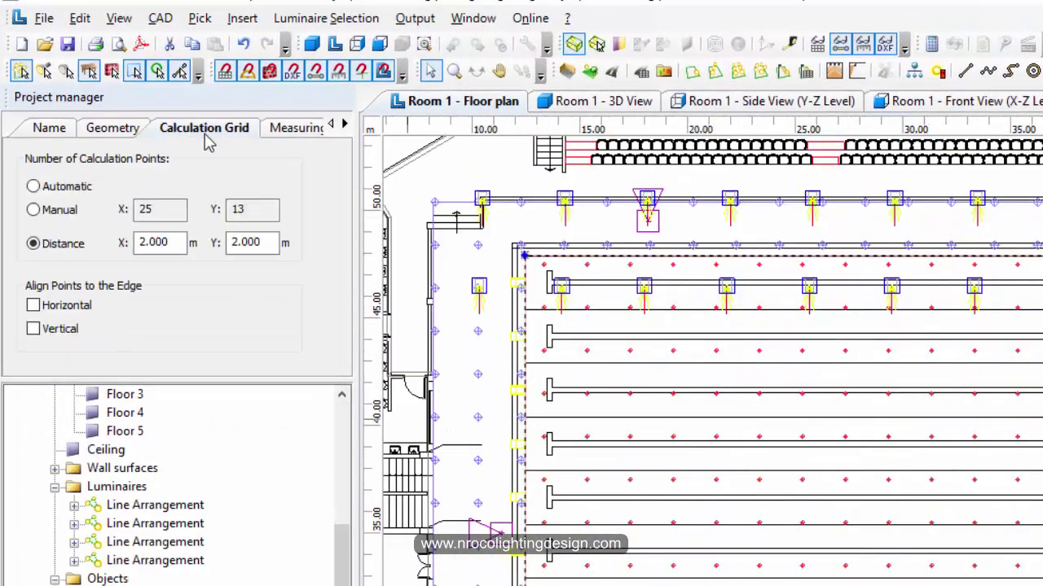
{"action": "left_click", "coordinate": [295, 140]}
{"action": "left_click", "coordinate": [344, 123]}
{"action": "left_click", "coordinate": [295, 138]}
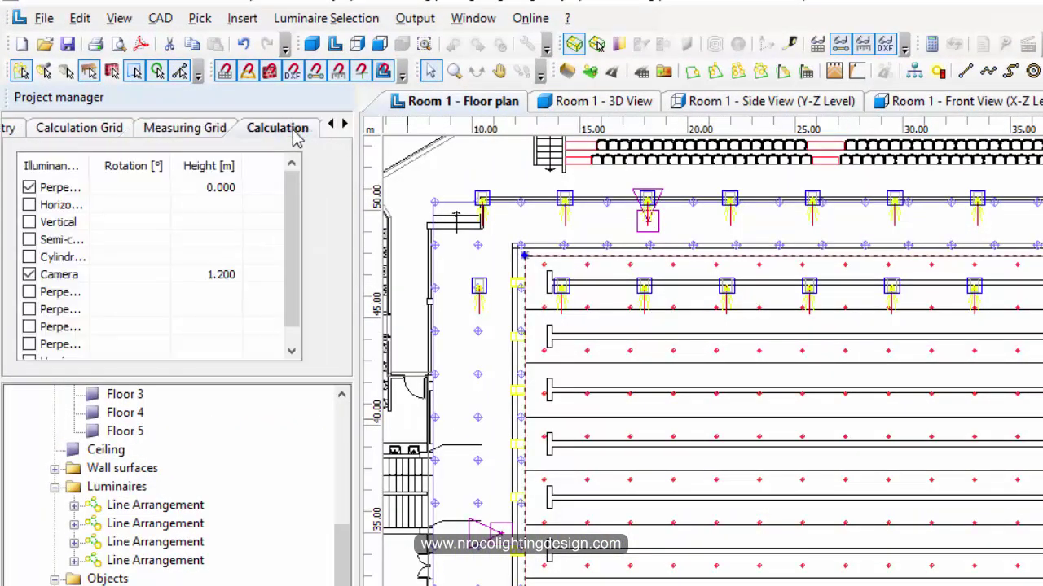
{"action": "left_click", "coordinate": [343, 124]}
{"action": "left_click", "coordinate": [343, 123]}
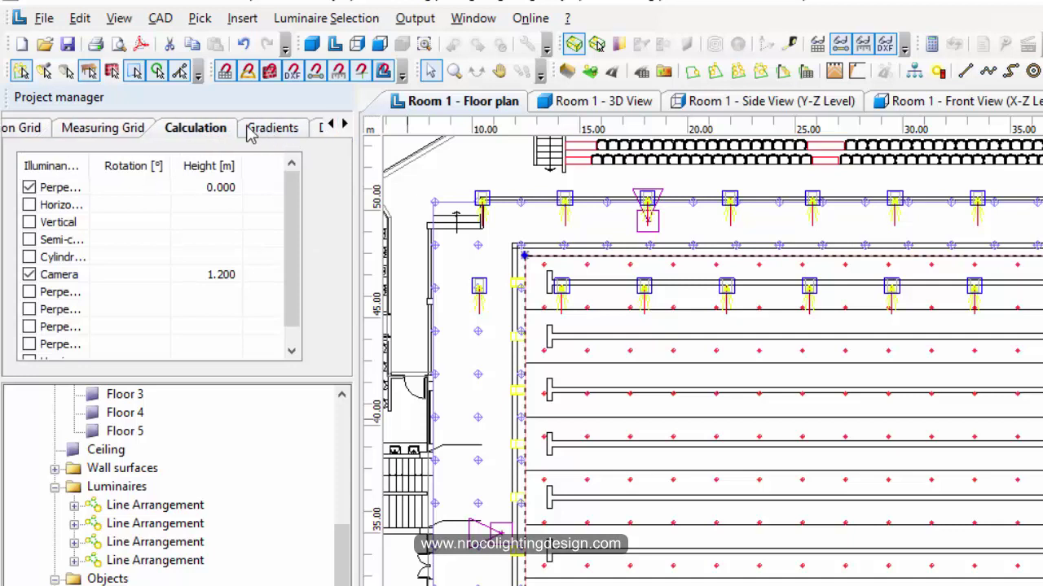
{"action": "left_click", "coordinate": [29, 205]}
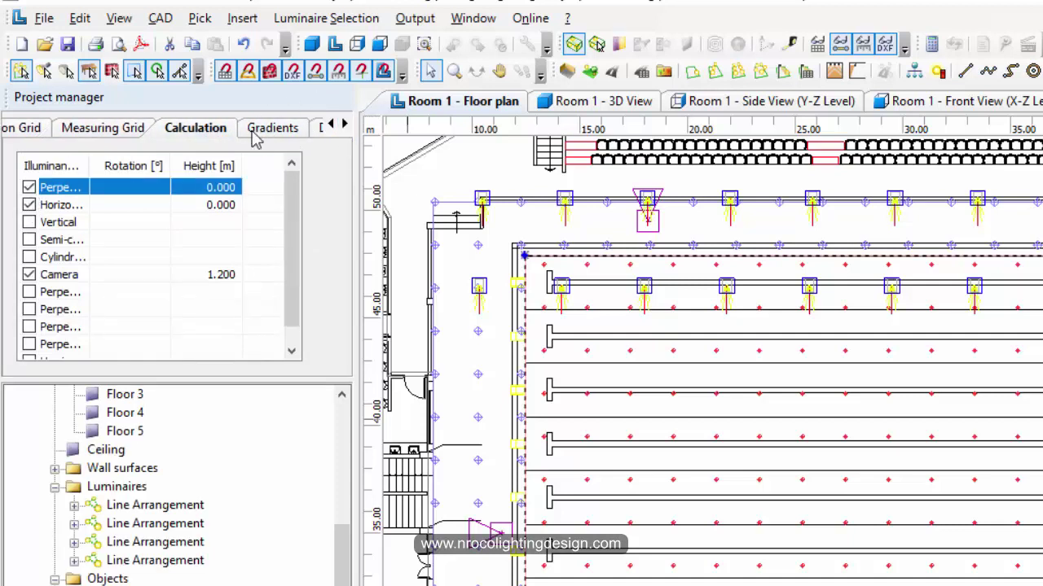
- Display the values on Calculation Grid (PA) and set its real-time calculation to horizontal illuminance
{"action": "left_click", "coordinate": [256, 135]}
{"action": "left_click", "coordinate": [344, 124]}
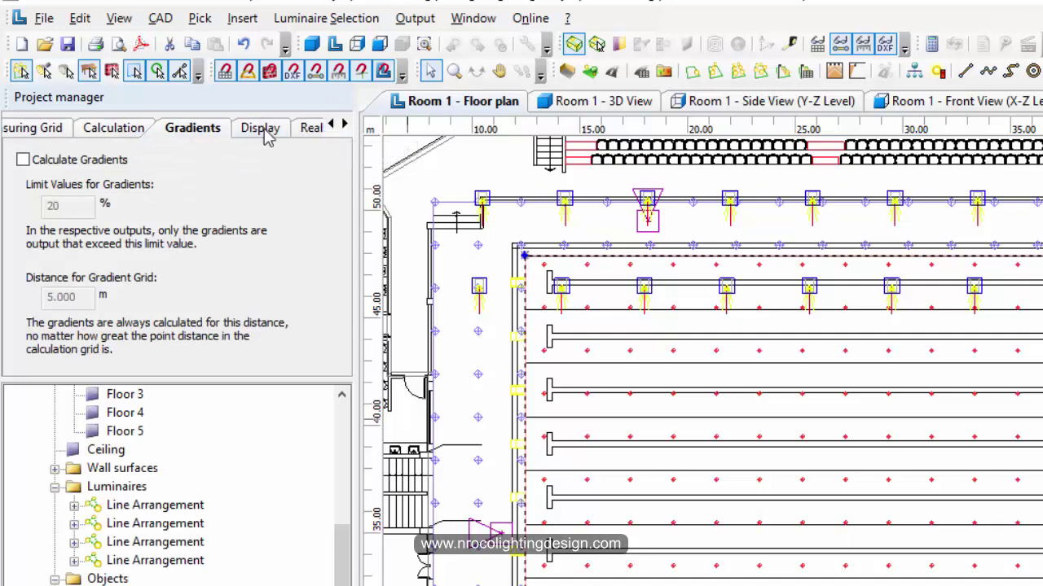
{"action": "left_click", "coordinate": [239, 135]}
{"action": "left_click", "coordinate": [33, 223]}
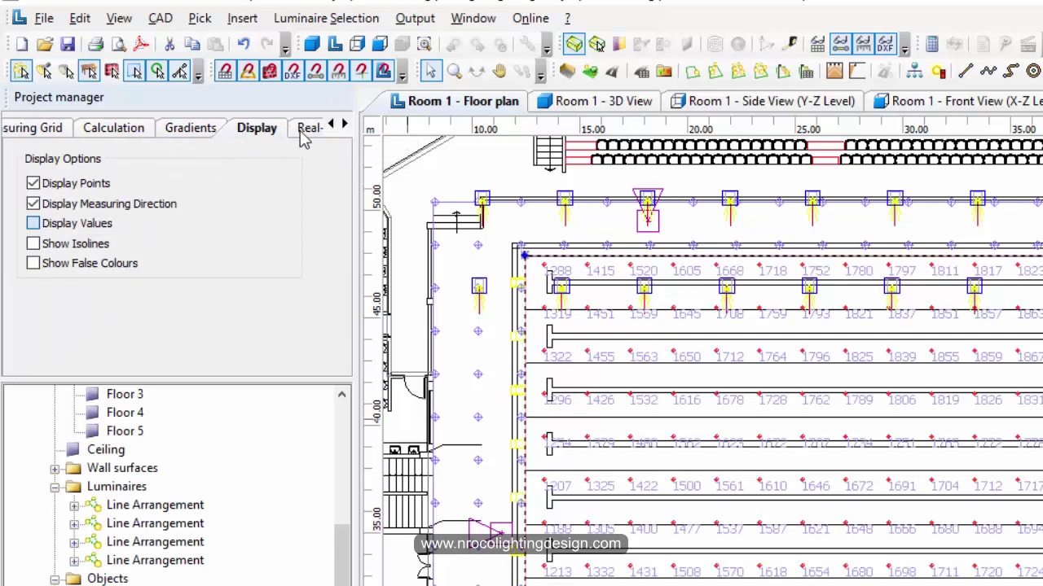
{"action": "left_click", "coordinate": [305, 130]}
{"action": "left_click", "coordinate": [34, 204]}
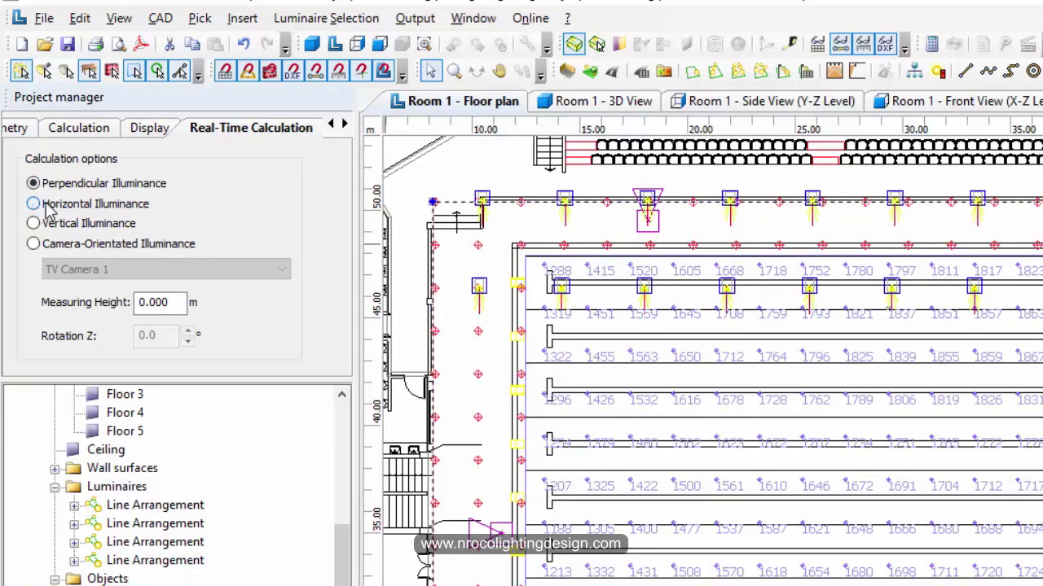
- Display the values on Calculation Grid (TA) and calculate horizontal instead of perpendicular illuminance for it, keeping the camera illuminance
{"action": "left_click", "coordinate": [150, 129]}
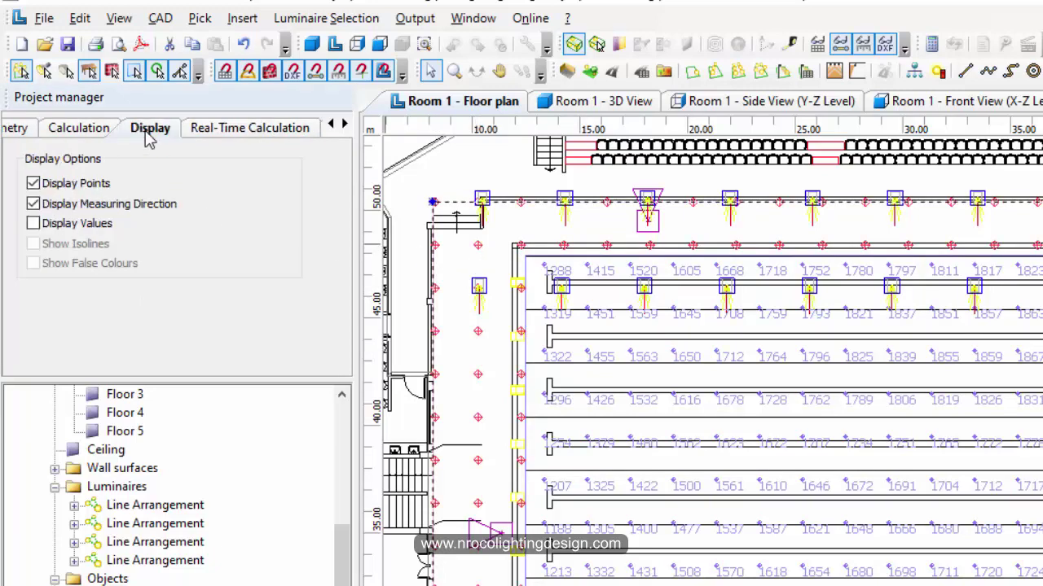
{"action": "left_click", "coordinate": [33, 223]}
{"action": "left_click", "coordinate": [75, 134]}
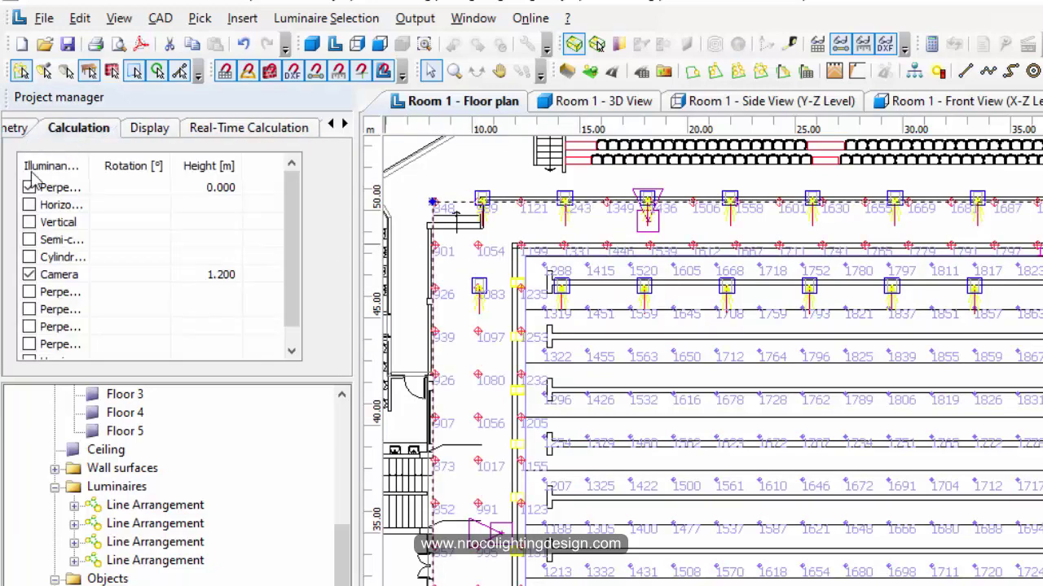
{"action": "left_click", "coordinate": [29, 205]}
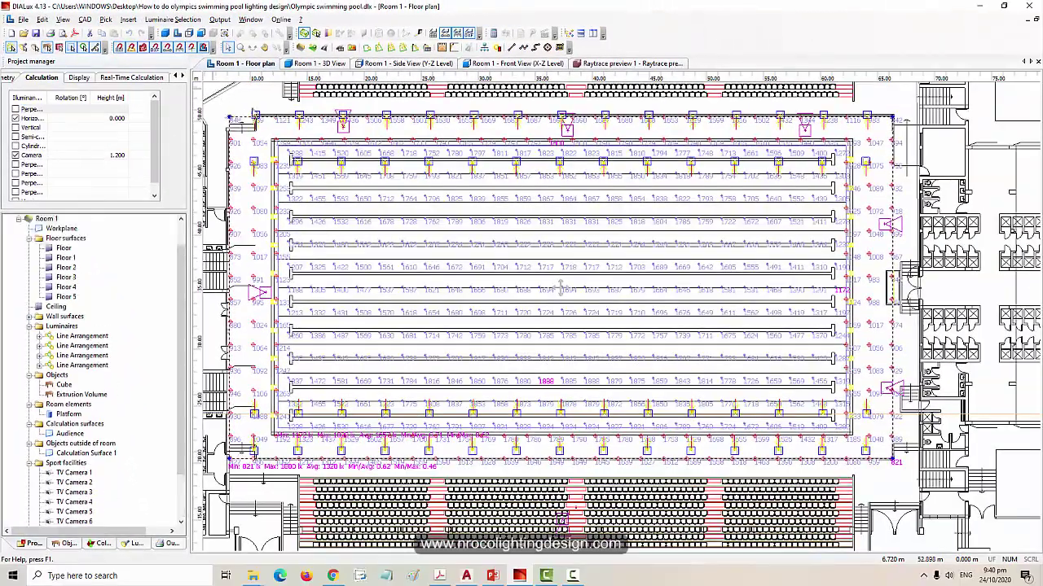
- Calculate Room 1 with the standard option and review horizontal and camera illuminance on the Calculation Grid (TA) and (PA) Summary pages
{"action": "left_click", "coordinate": [492, 33]}
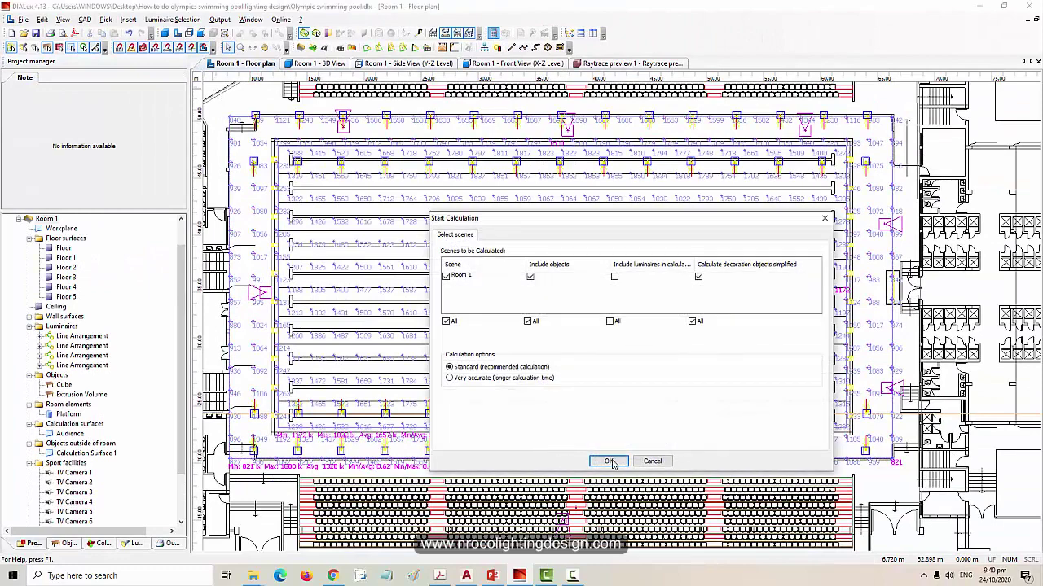
{"action": "left_click", "coordinate": [609, 462]}
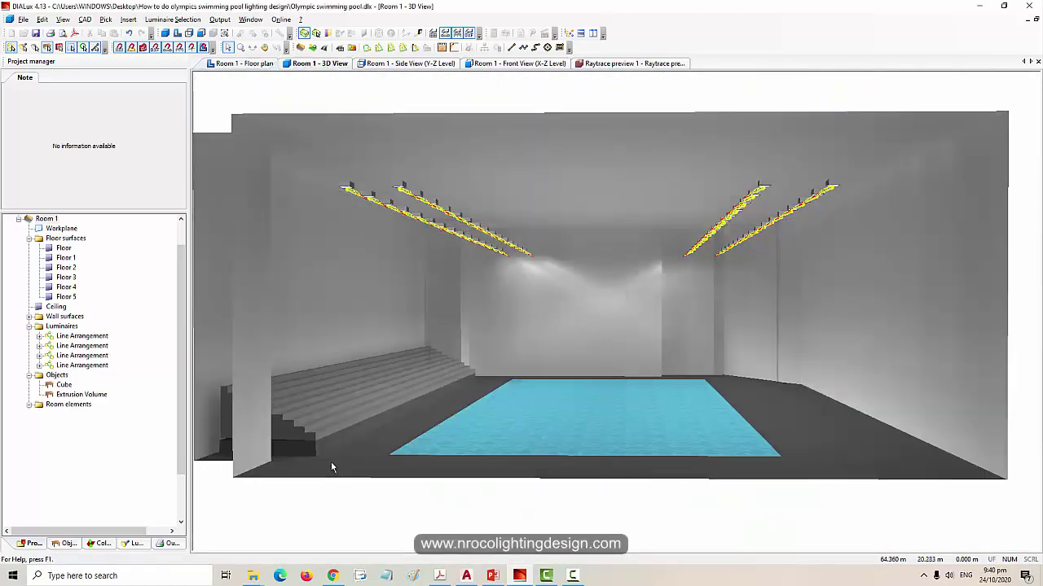
{"action": "left_click", "coordinate": [170, 544]}
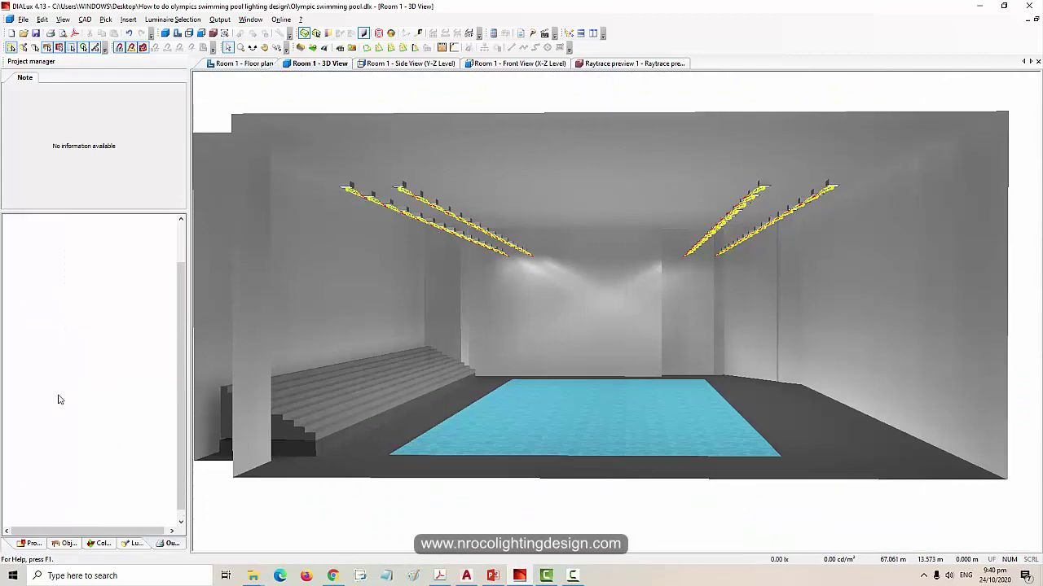
{"action": "left_click", "coordinate": [29, 522]}
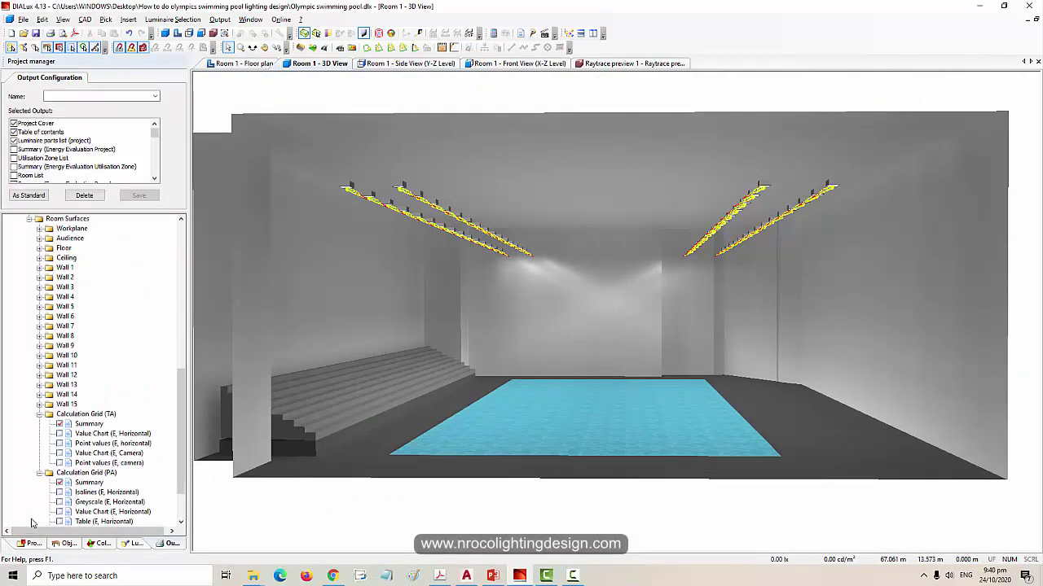
{"action": "left_click", "coordinate": [94, 424]}
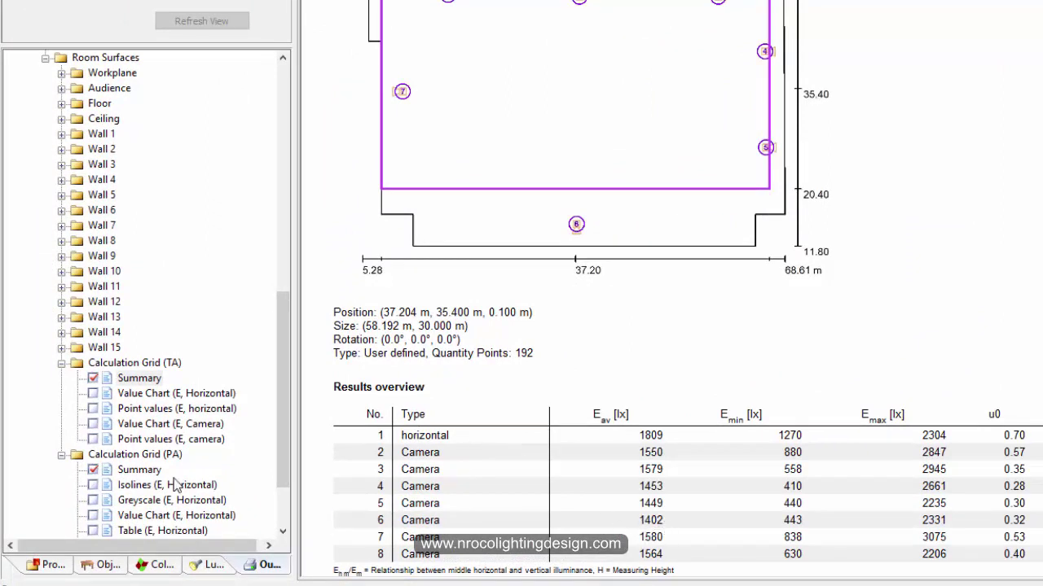
{"action": "left_click", "coordinate": [138, 470]}
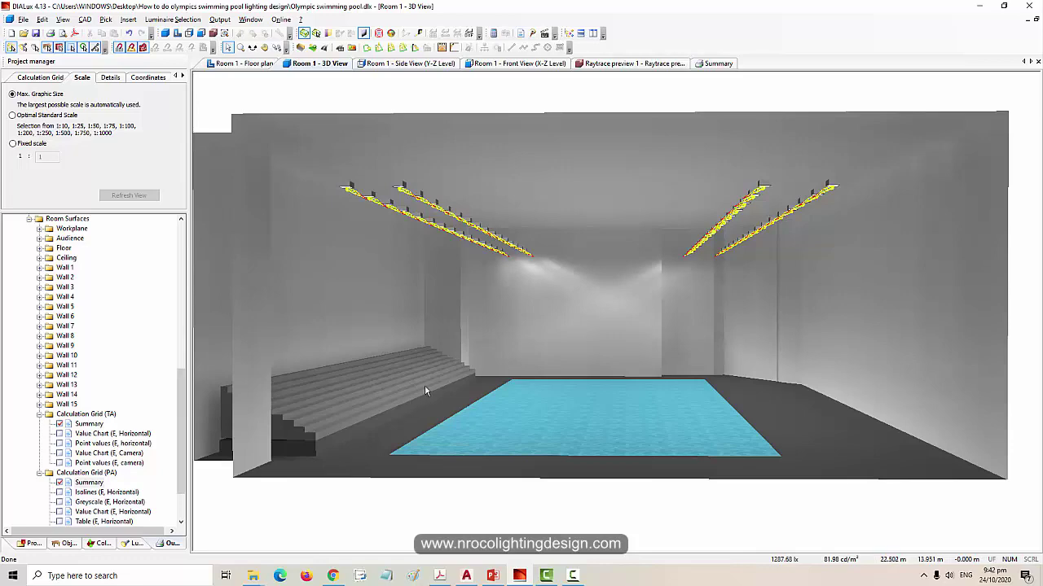
- Inspect the calculated pool hall, luminaire lines and grandstand in the 3D view from slightly different angles
{"action": "middle_click_drag", "start_coordinate": [417, 376], "coordinate": [431, 383]}
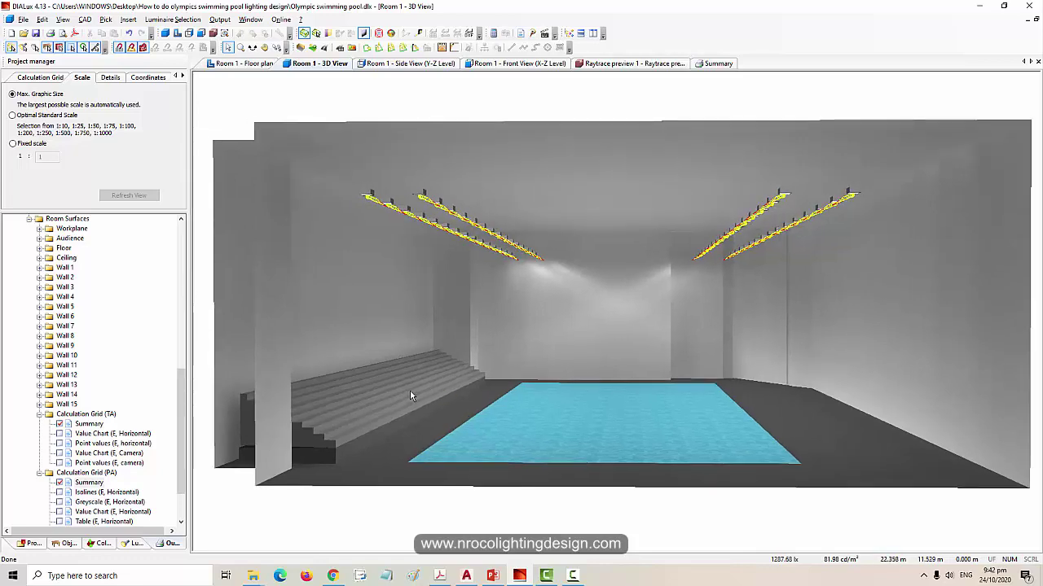
{"action": "left_click", "coordinate": [259, 126]}
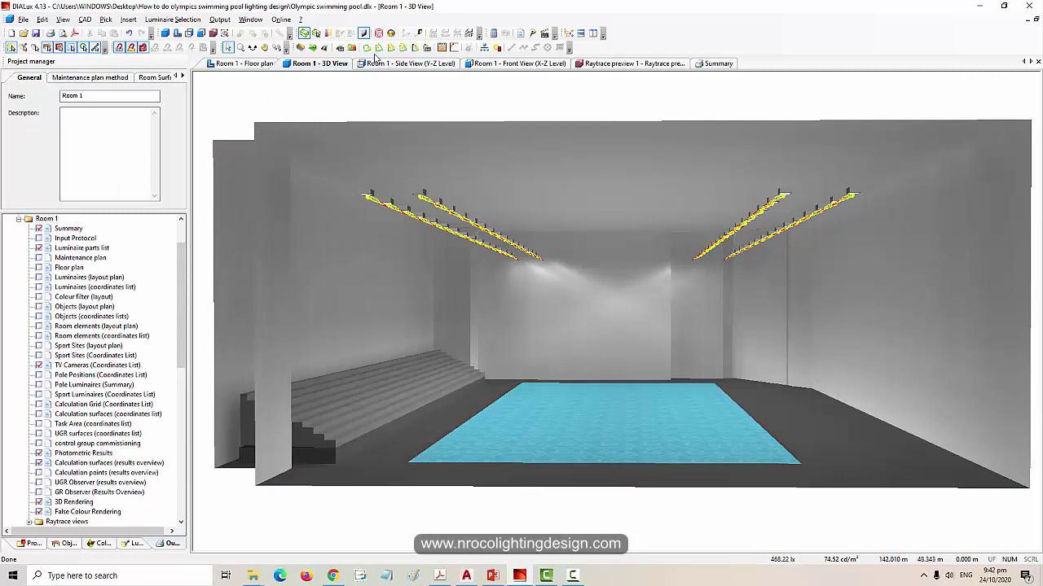
{"action": "left_click", "coordinate": [253, 47]}
{"action": "left_click_drag", "start_coordinate": [382, 162], "coordinate": [355, 174]}
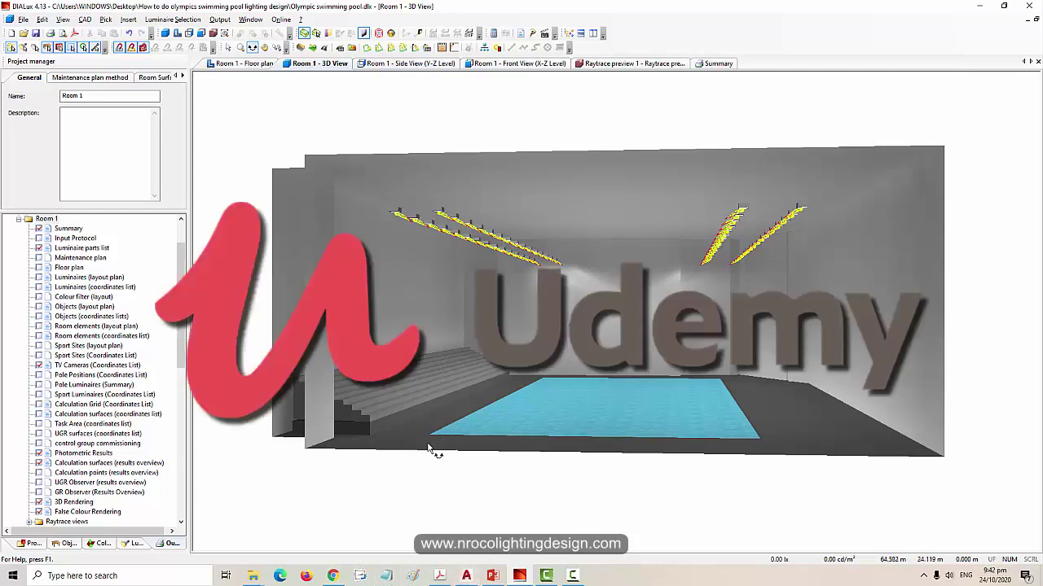
{"action": "left_click_drag", "start_coordinate": [393, 451], "coordinate": [399, 451]}
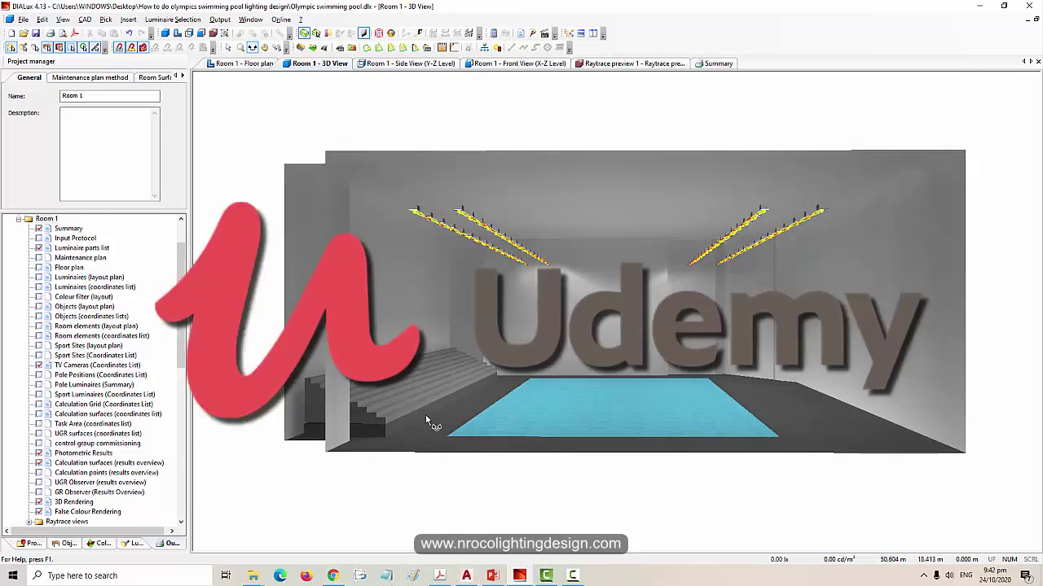
{"action": "scroll", "coordinate": [426, 419], "scroll_direction": "up", "scroll_amount": 4}
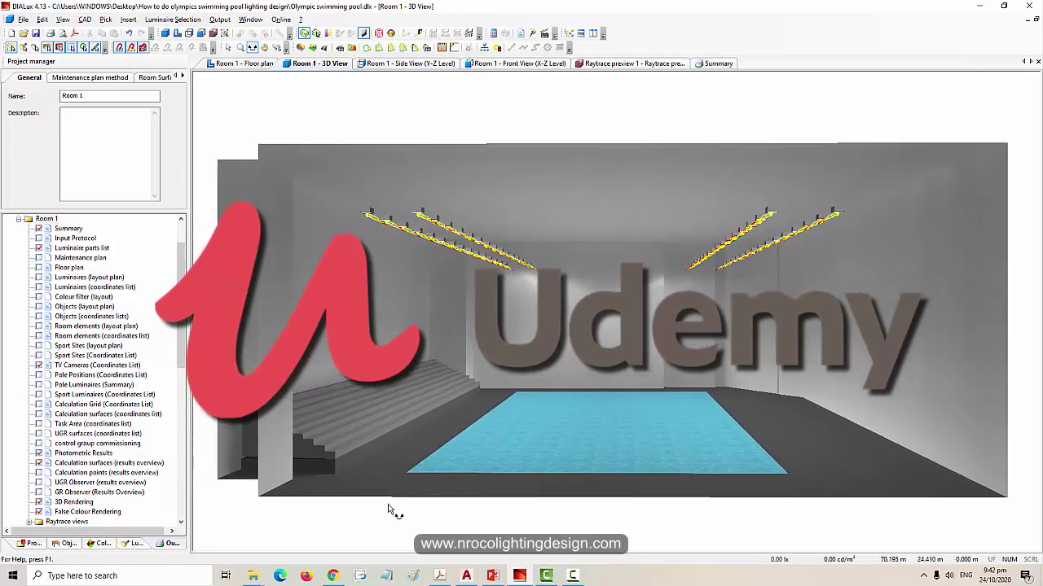
{"action": "left_click_drag", "start_coordinate": [396, 503], "coordinate": [330, 500]}
- Switch to Chrome and look over the Thorn CHAMPION 264L-740 V2 product page and the LUMsearch start page
{"action": "left_click", "coordinate": [332, 576]}
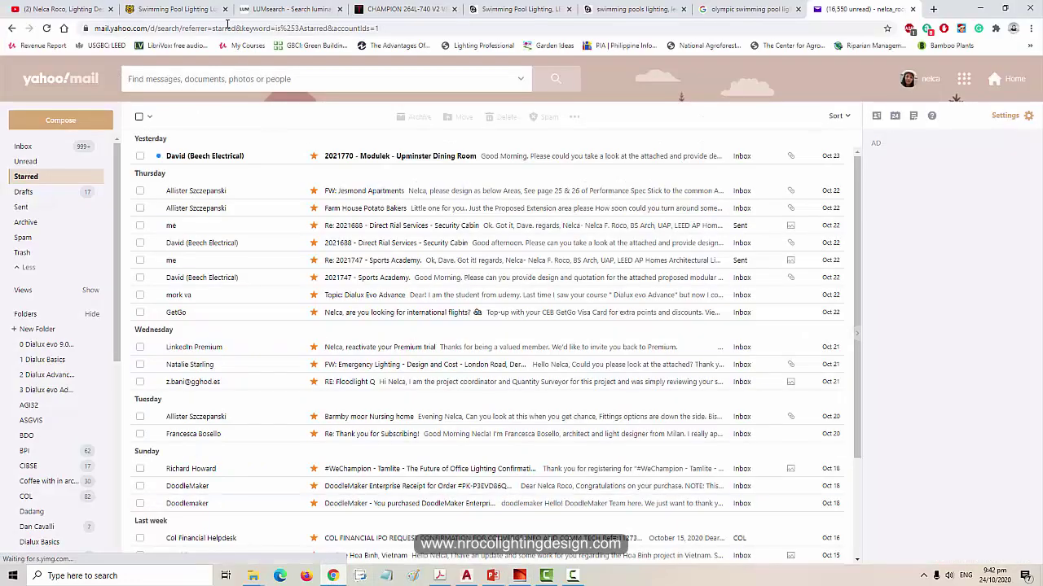
{"action": "left_click", "coordinate": [172, 9]}
{"action": "left_click", "coordinate": [278, 11]}
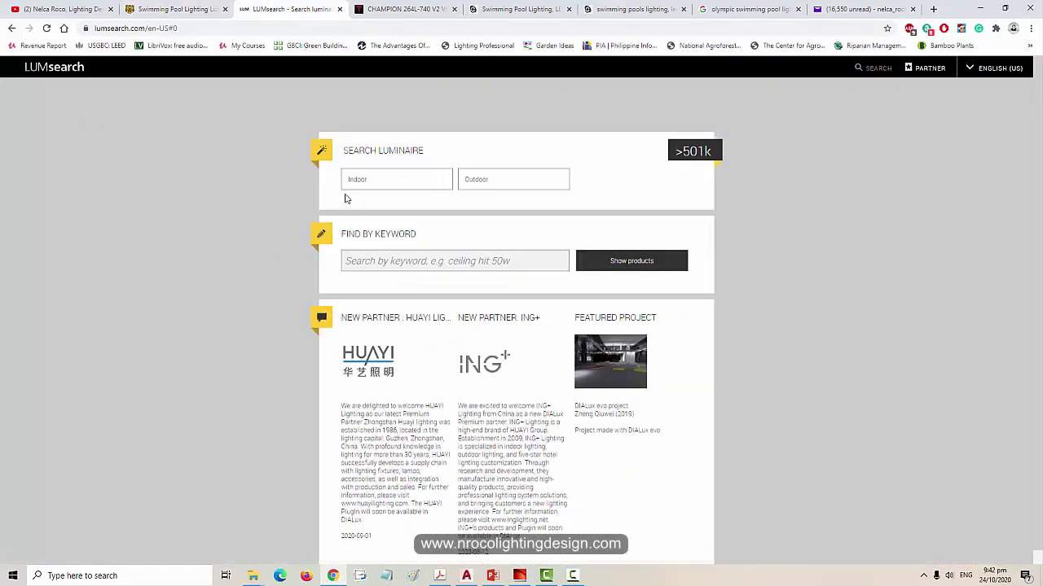
{"action": "left_click", "coordinate": [422, 8]}
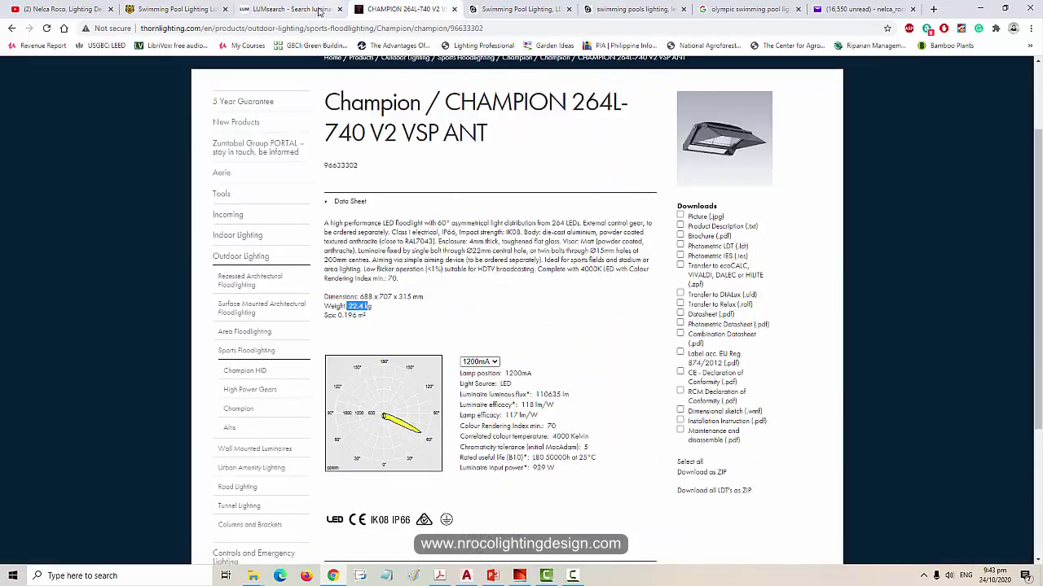
{"action": "left_click", "coordinate": [203, 10]}
{"action": "left_click", "coordinate": [277, 9]}
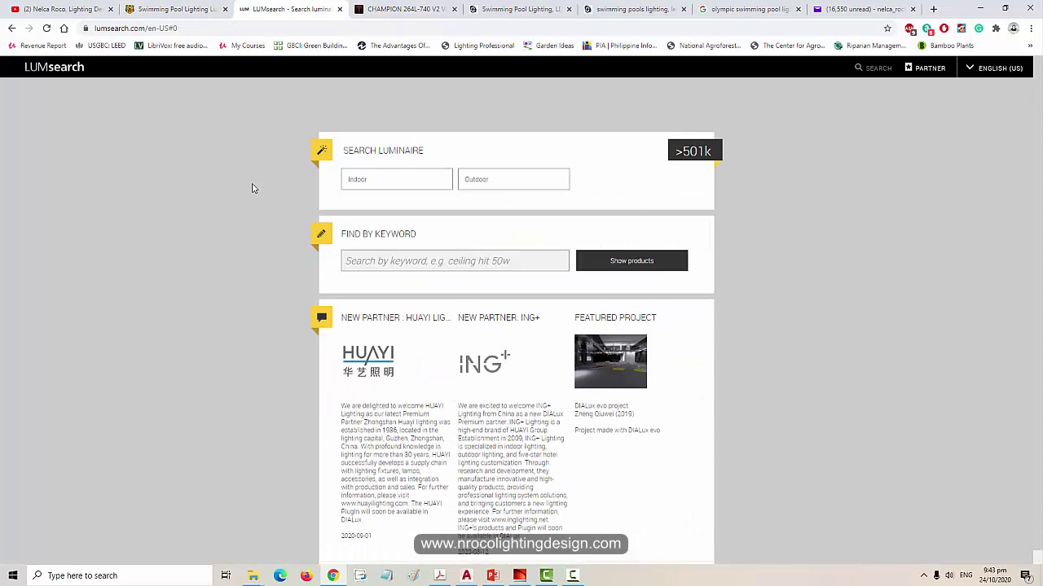
- Search LUMsearch for outdoor wall recessed luminaires and narrow the application to sports and recreational facilities
{"action": "left_click", "coordinate": [480, 182]}
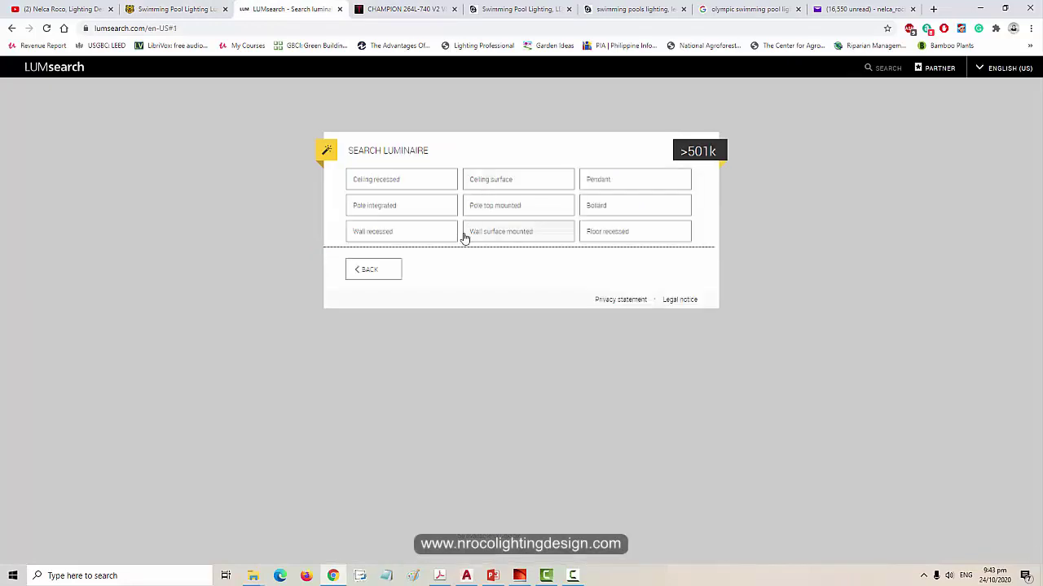
{"action": "left_click", "coordinate": [461, 233]}
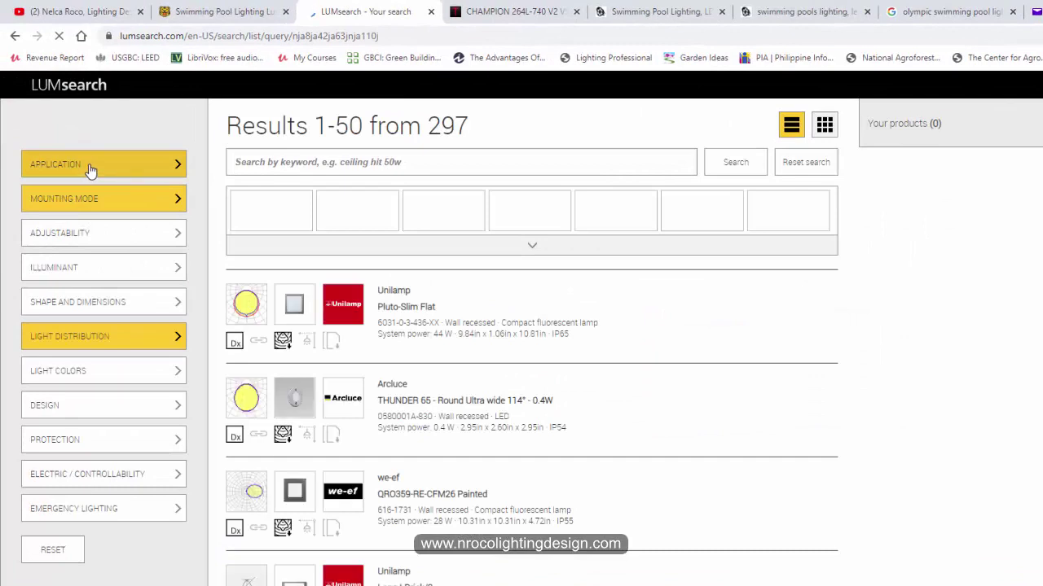
{"action": "left_click", "coordinate": [91, 165]}
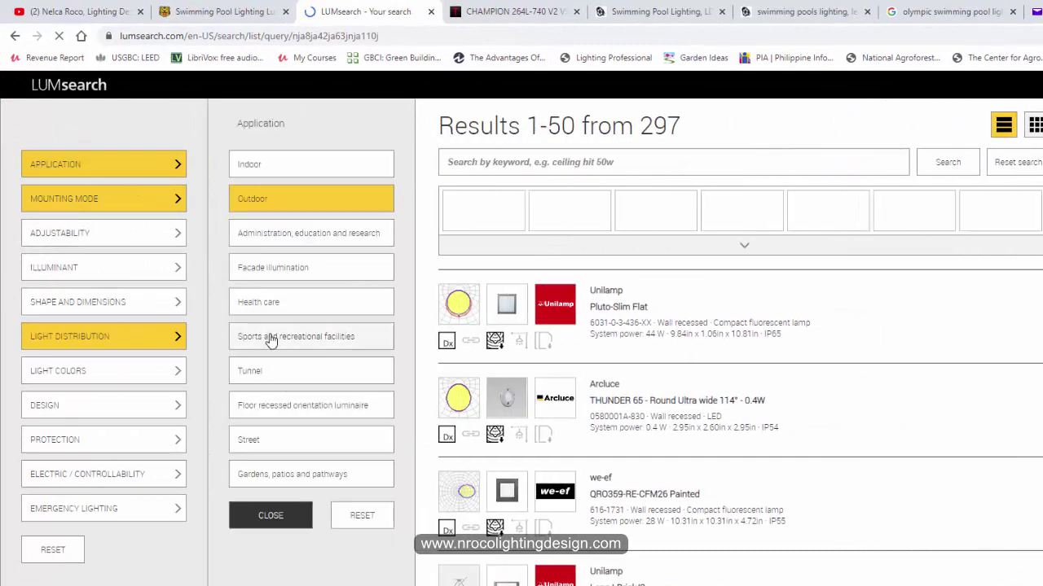
- Add wall mounted and pole top mounted to the mounting mode filter, keeping wall recessed selected
{"action": "left_click", "coordinate": [114, 203]}
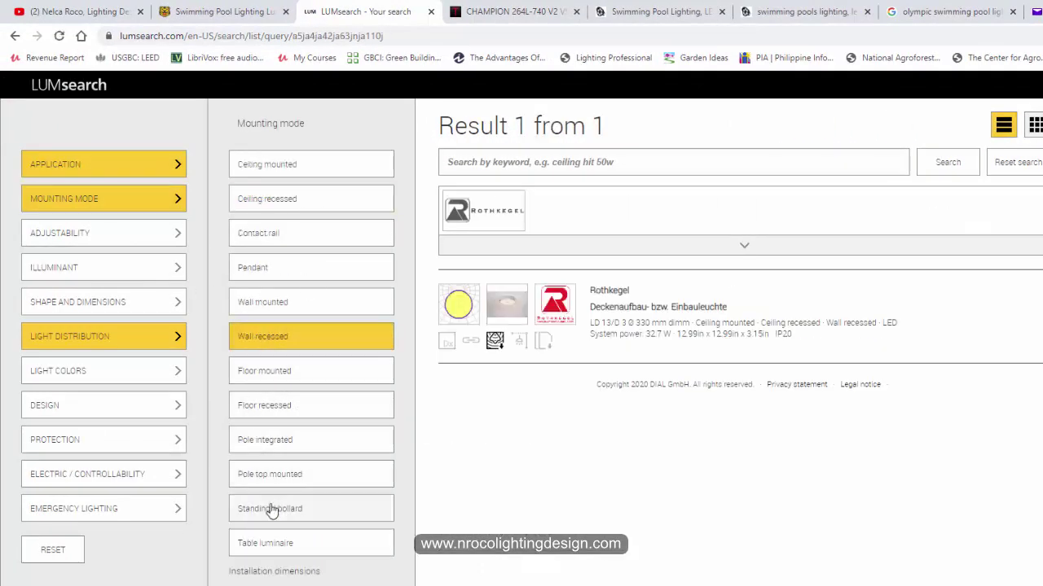
{"action": "left_click", "coordinate": [268, 303]}
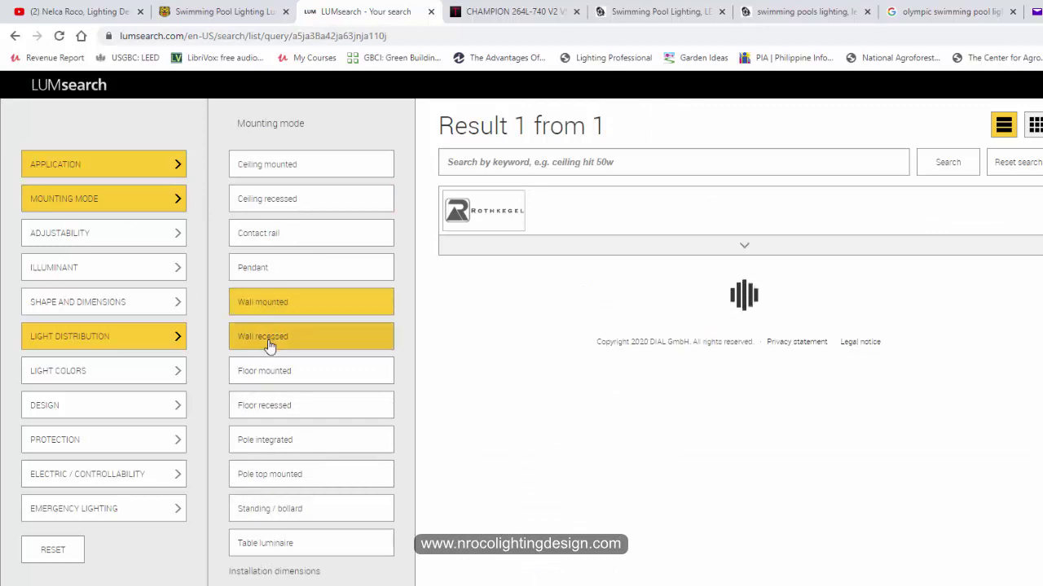
{"action": "double_click", "coordinate": [271, 338]}
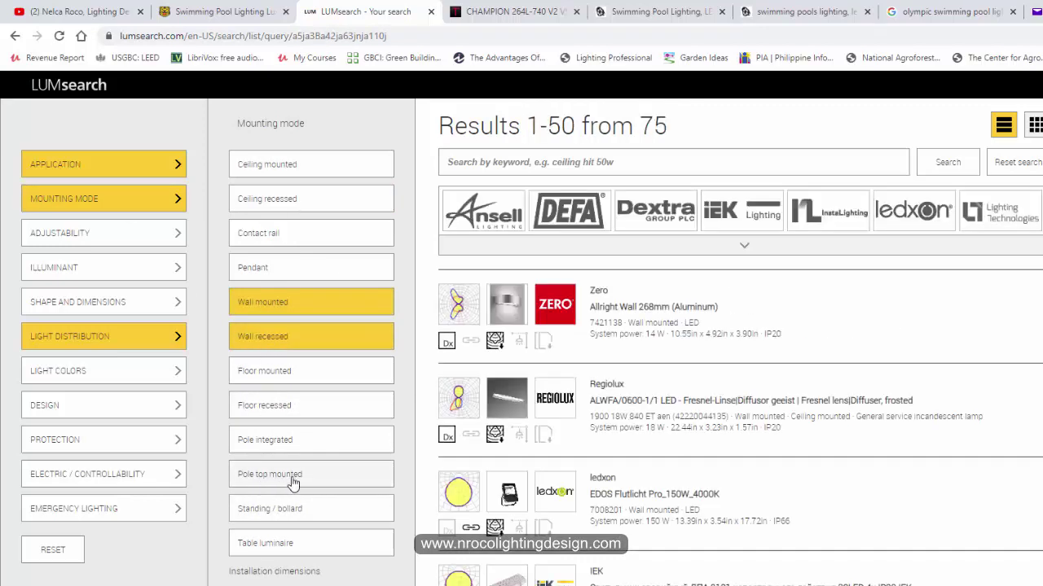
{"action": "left_click", "coordinate": [270, 480]}
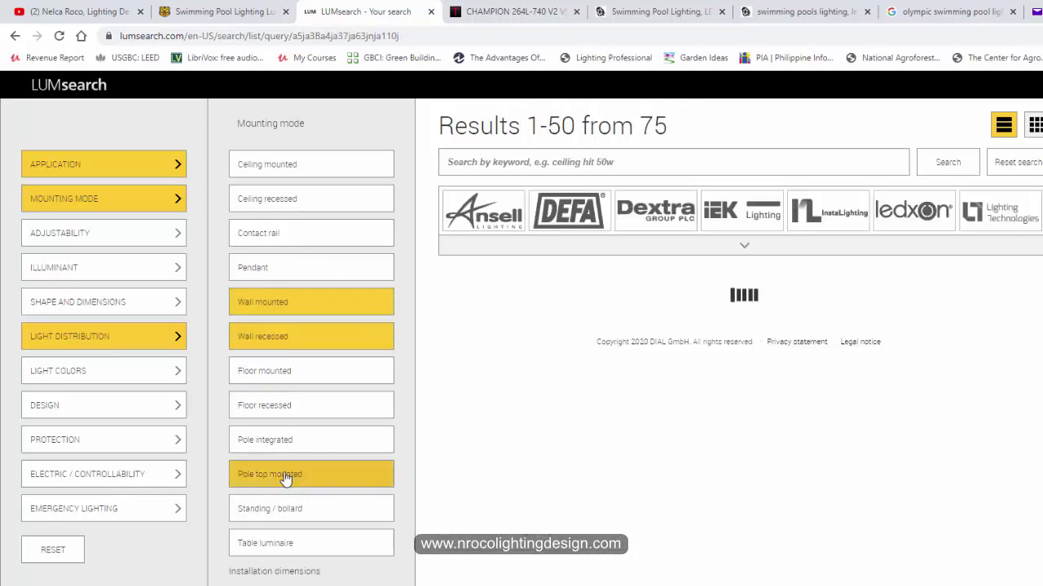
- Filter the luminaires by asymmetric light distribution and open the light color filter options
{"action": "left_click", "coordinate": [83, 336]}
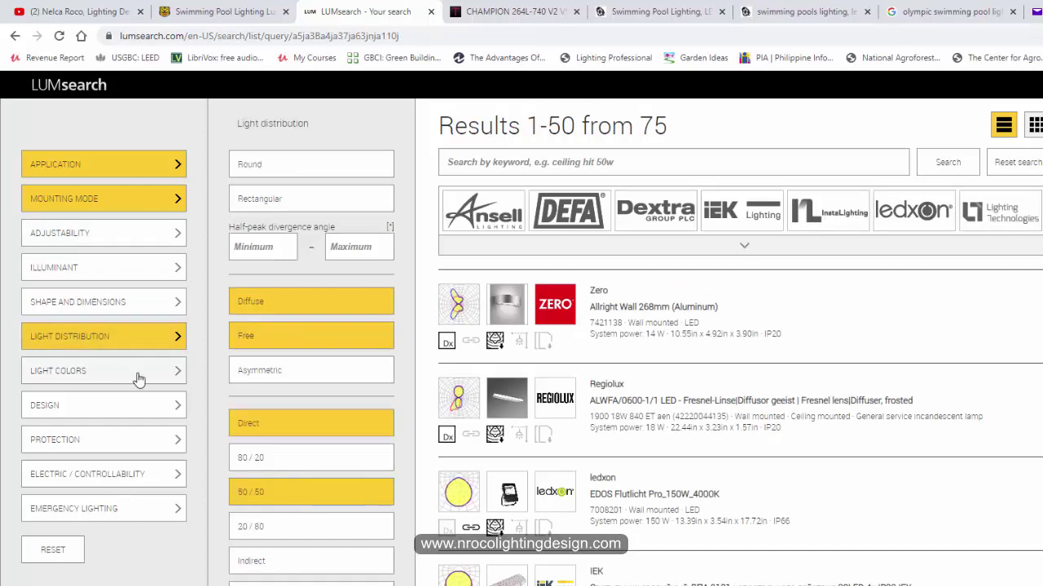
{"action": "left_click", "coordinate": [272, 372]}
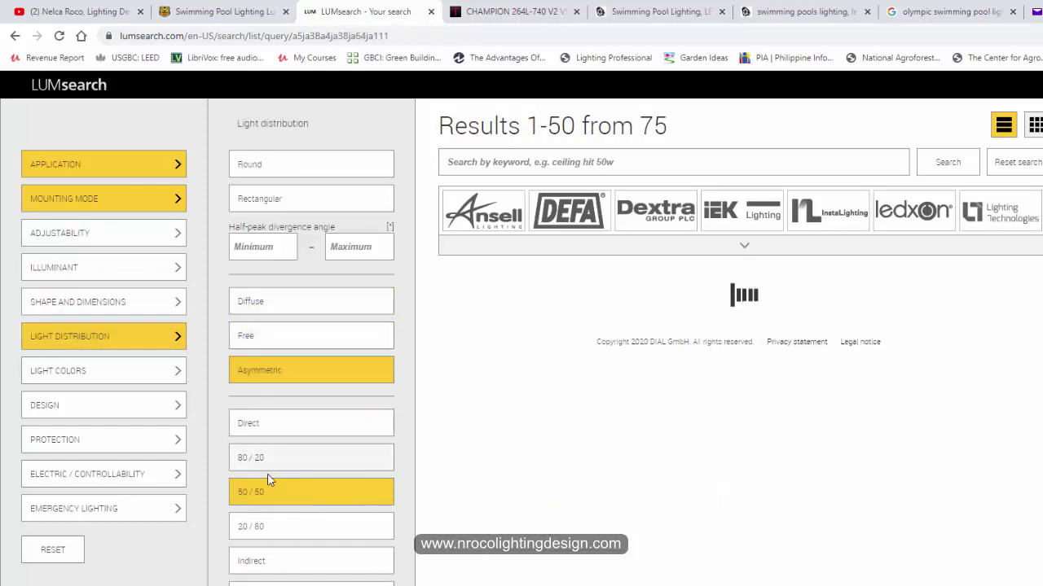
{"action": "left_click", "coordinate": [121, 373]}
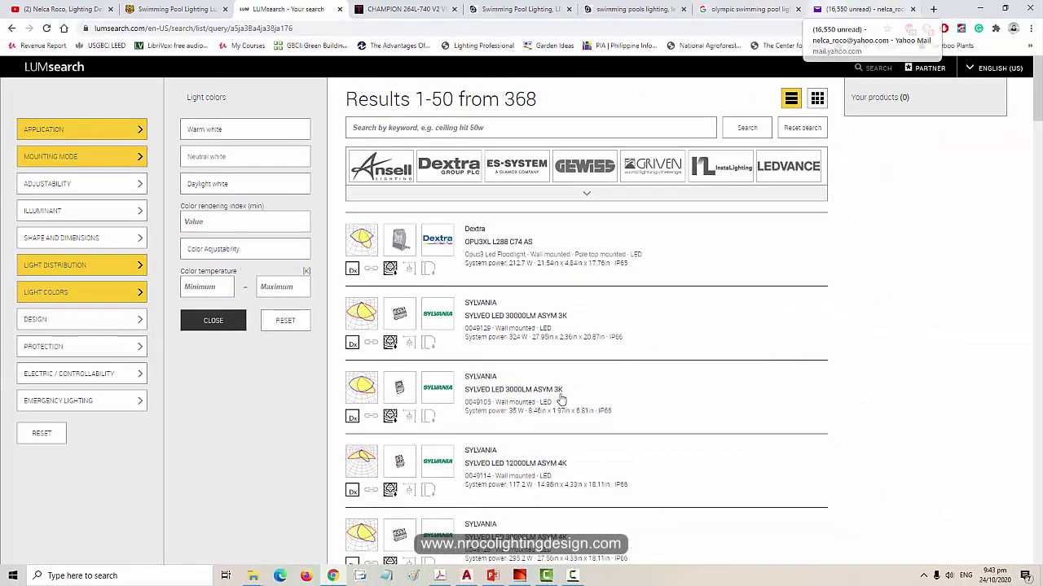
- Switch back to DIALux with the 3D view of the pool hall
{"action": "left_click", "coordinate": [520, 577]}
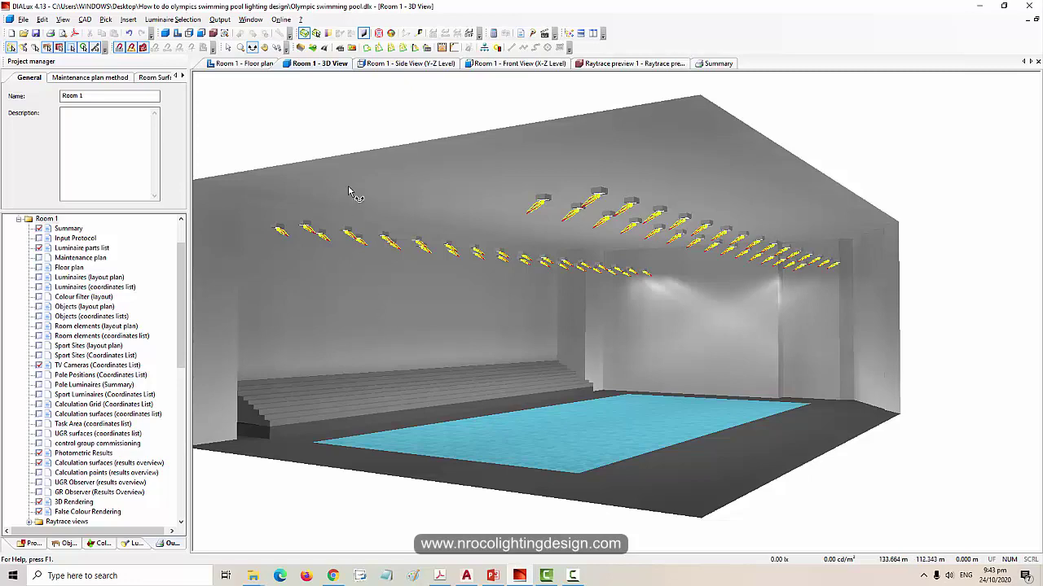